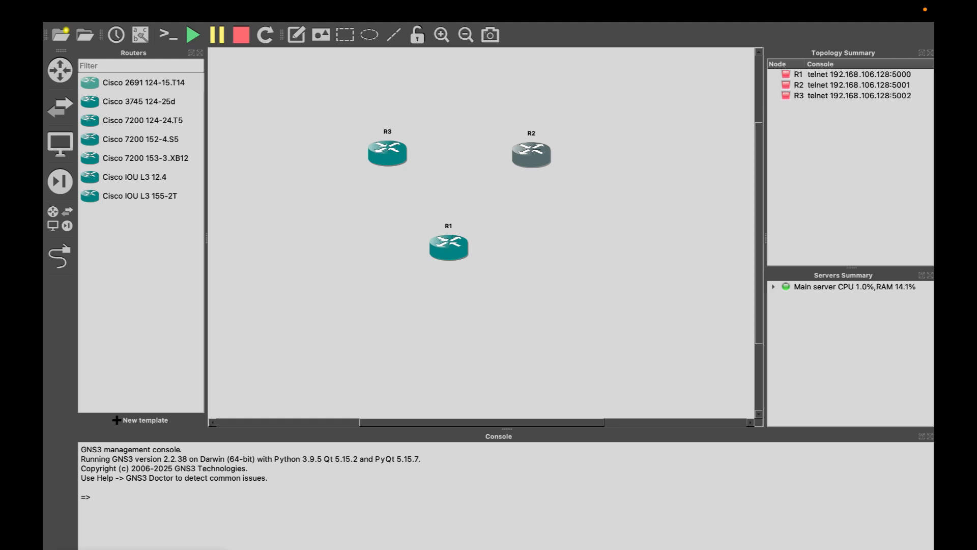
- Arrange the routers in a triangle, with R3 and R2 level at the top corners and R1 centred below them
drag(387, 153, 364, 150)
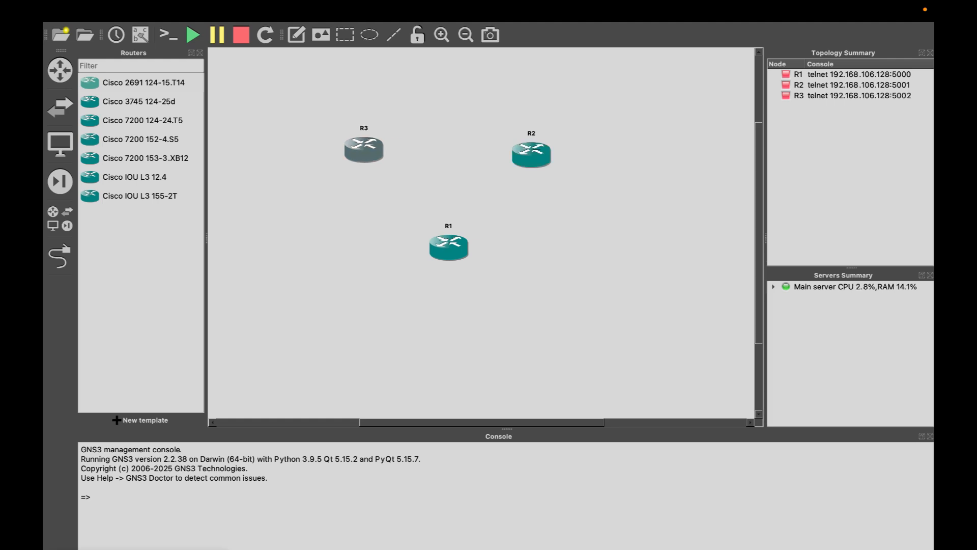
drag(449, 247, 442, 254)
drag(531, 155, 543, 151)
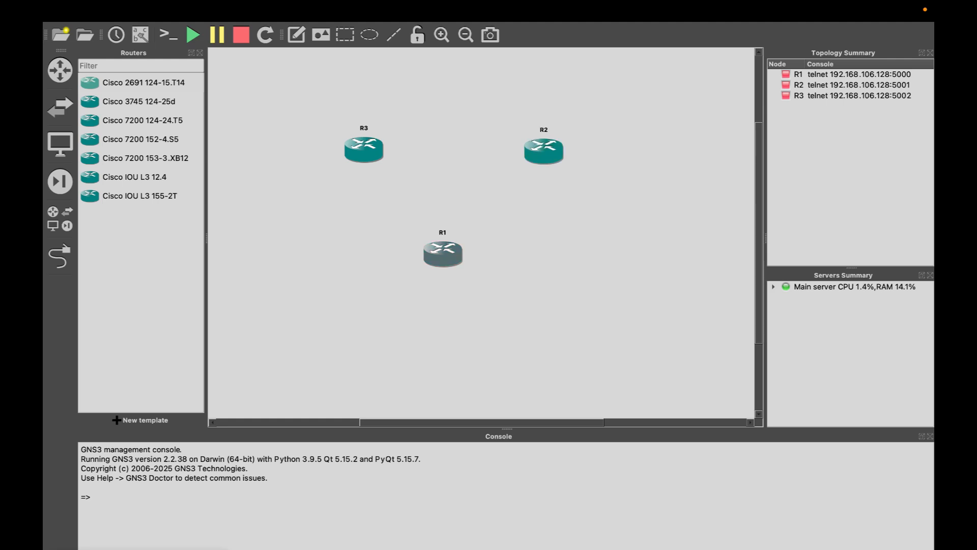
drag(443, 254, 449, 250)
drag(363, 149, 367, 150)
click(442, 185)
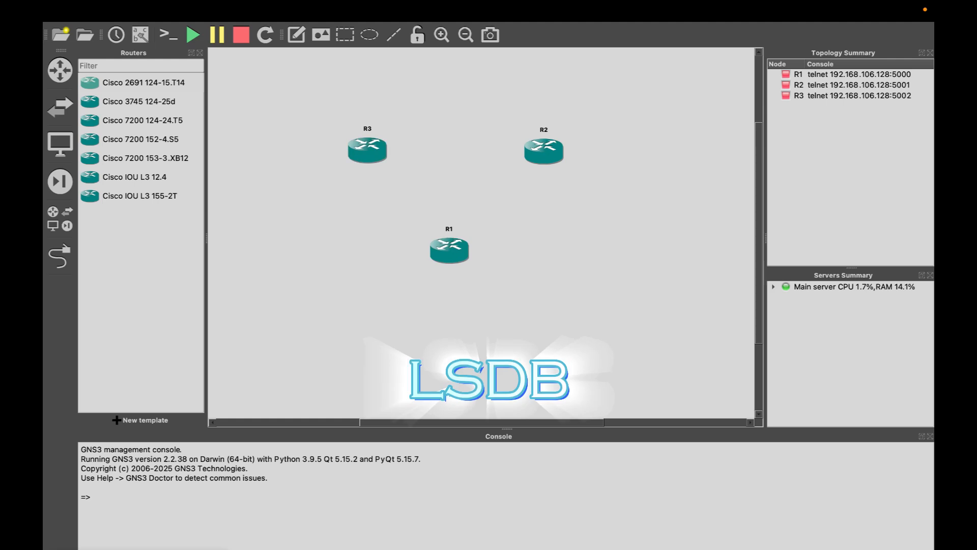
drag(543, 151, 543, 150)
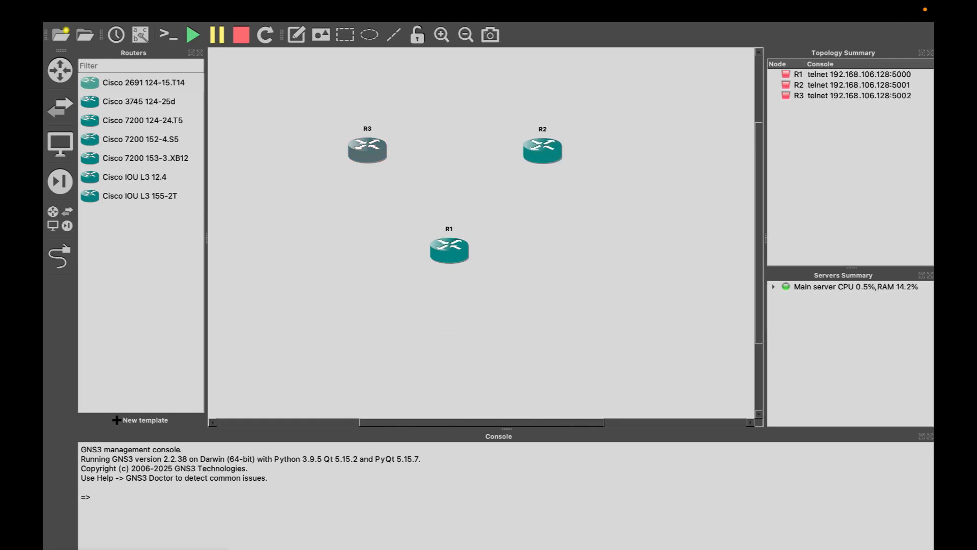
- Install a WIC-2T module in wic 0 on R1, R2 and R3 together through their shared c2691 group configuration
drag(275, 86, 623, 285)
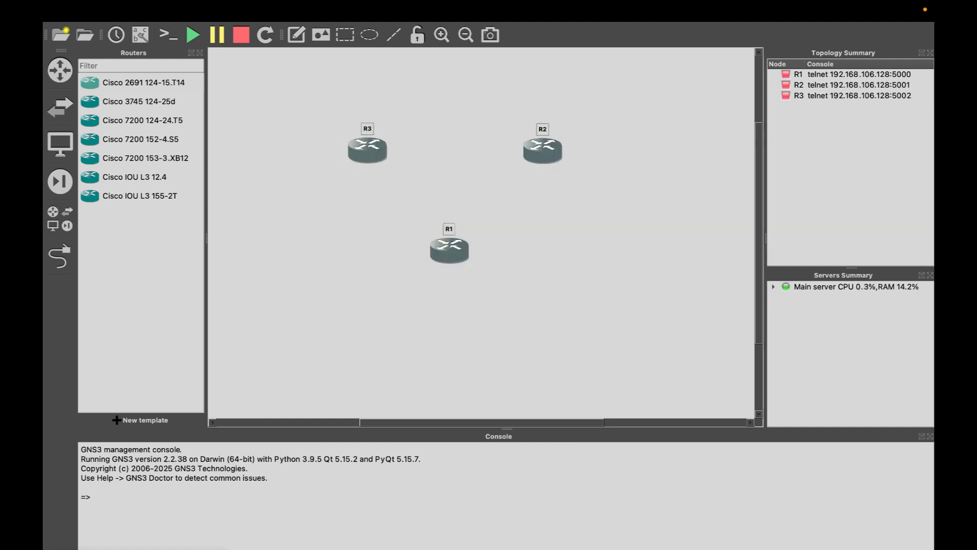
right_click(452, 252)
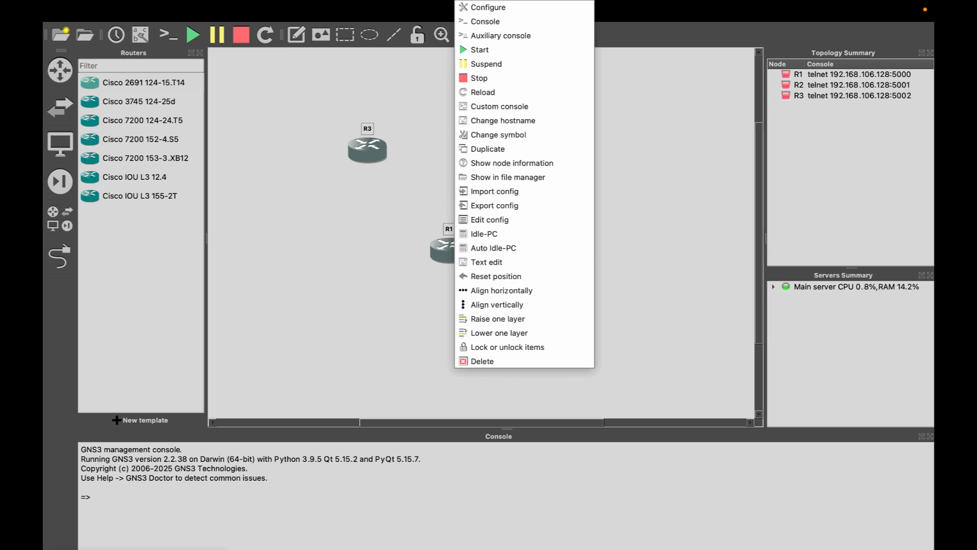
key(Escape)
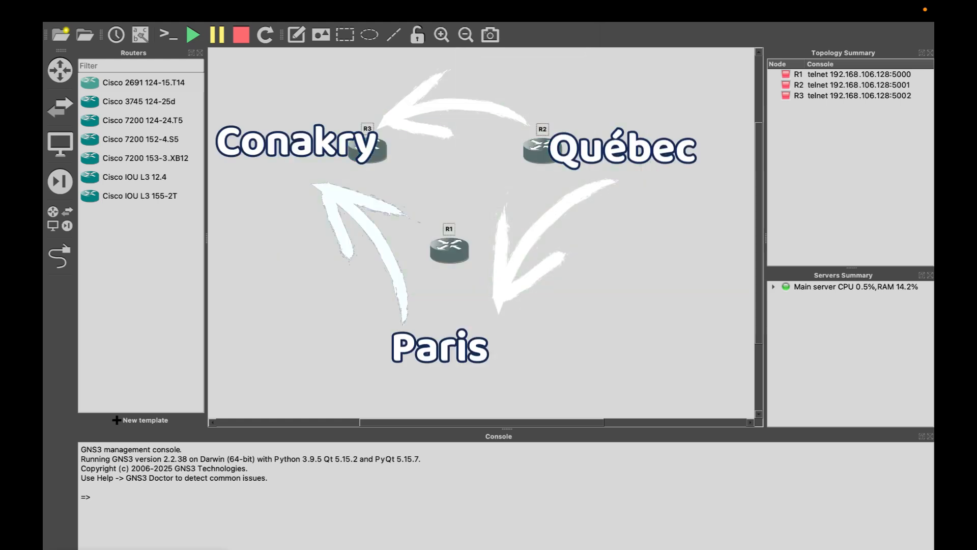
right_click(371, 149)
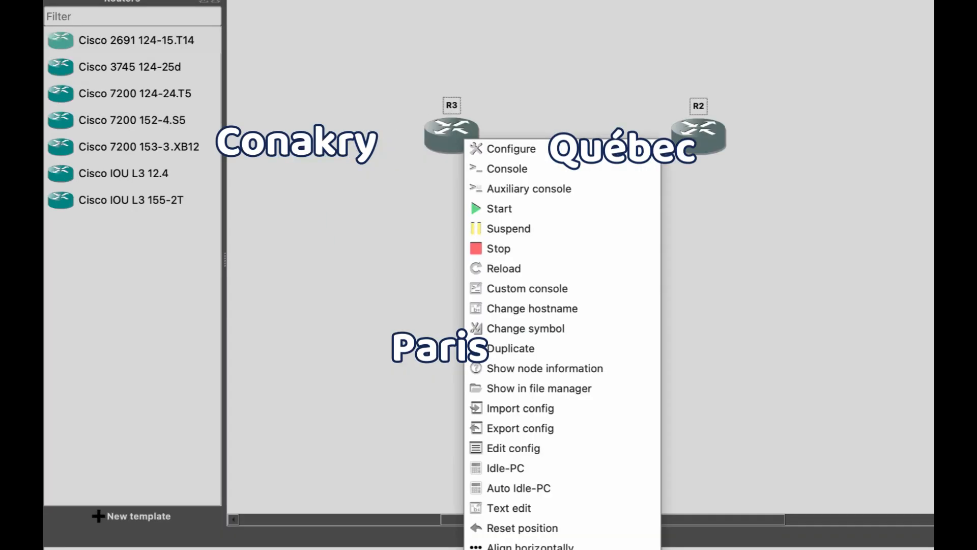
click(506, 149)
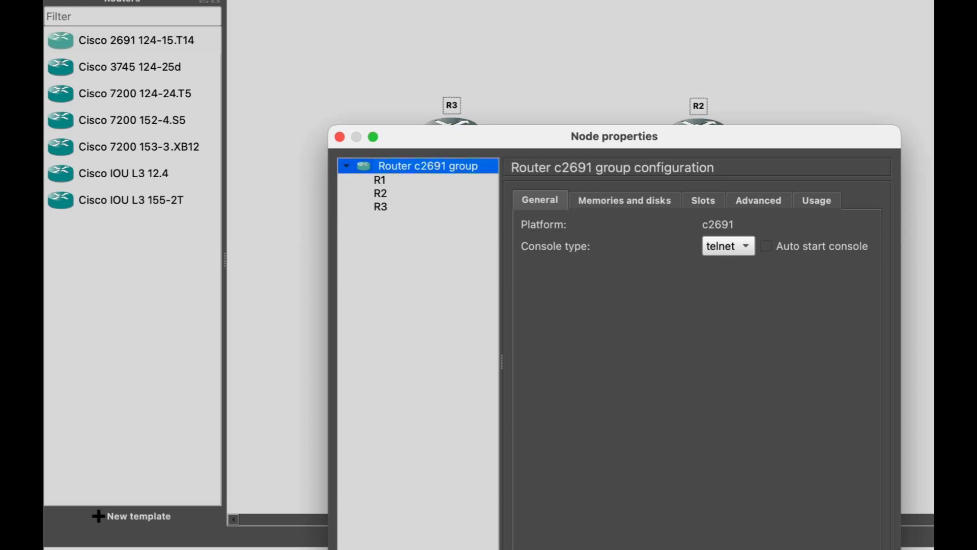
click(380, 181)
click(380, 193)
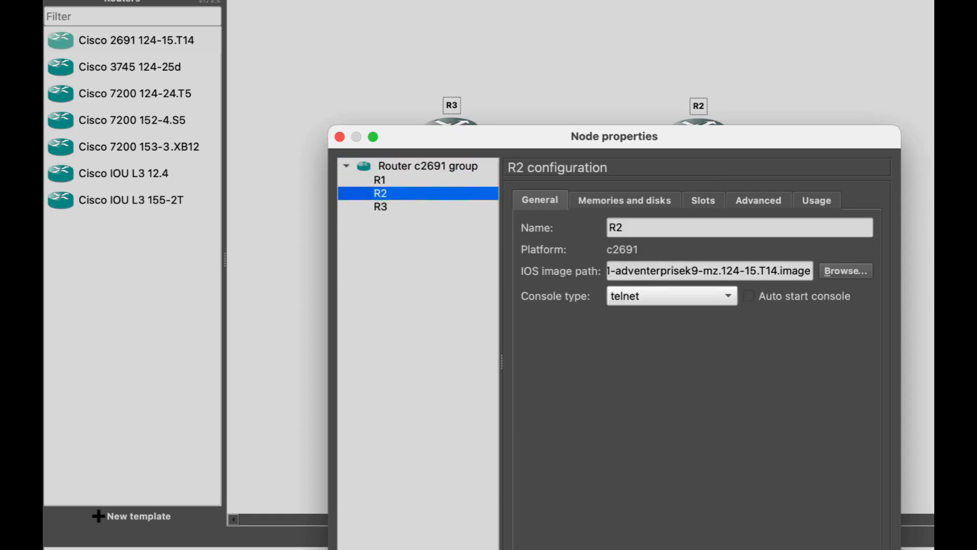
click(380, 206)
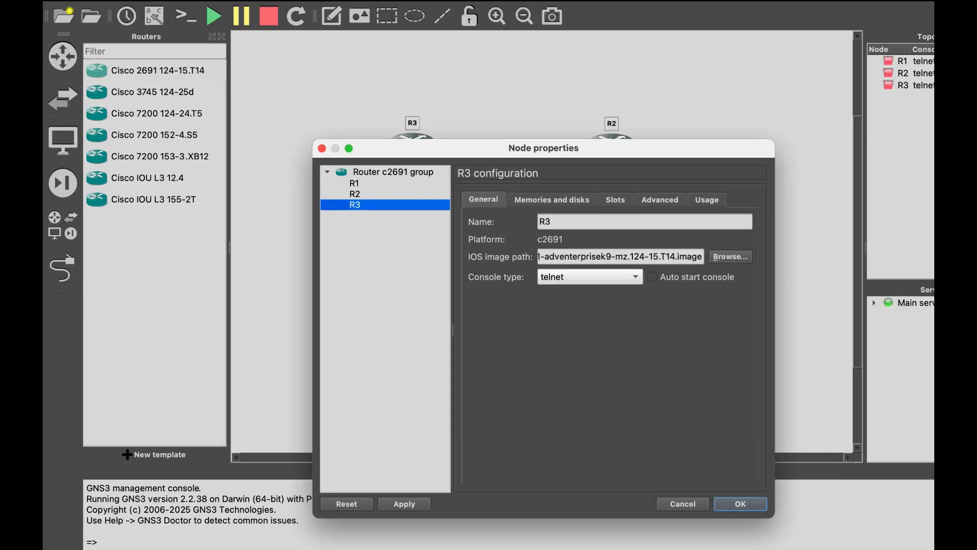
click(385, 172)
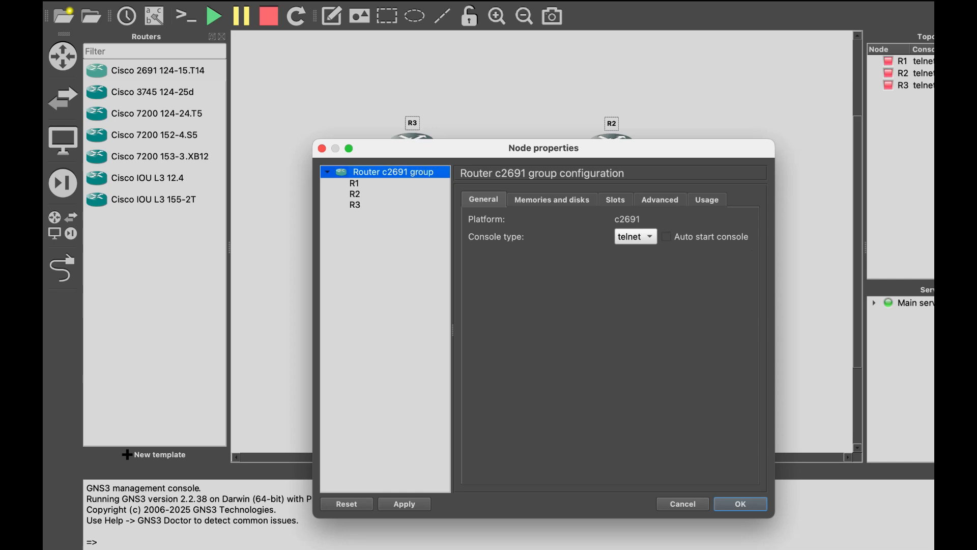
click(615, 200)
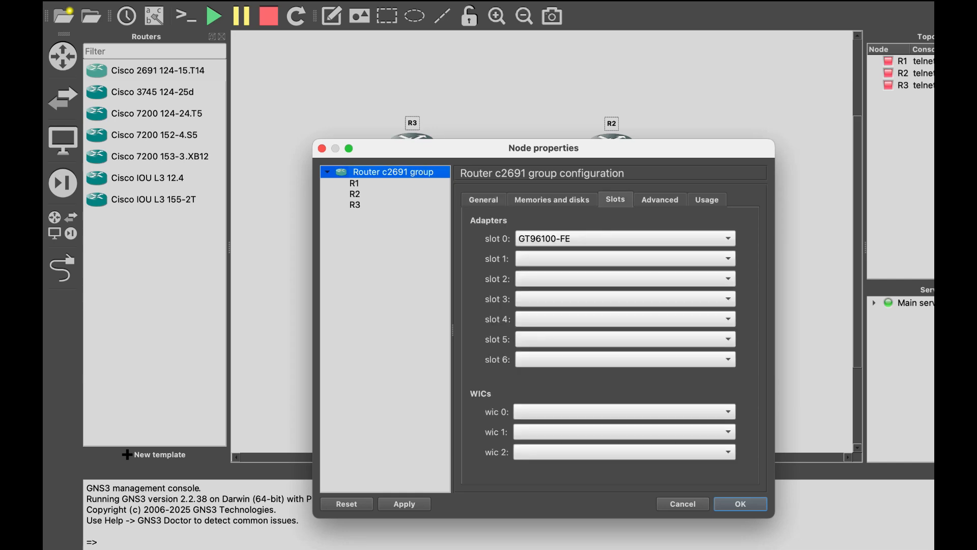
click(625, 412)
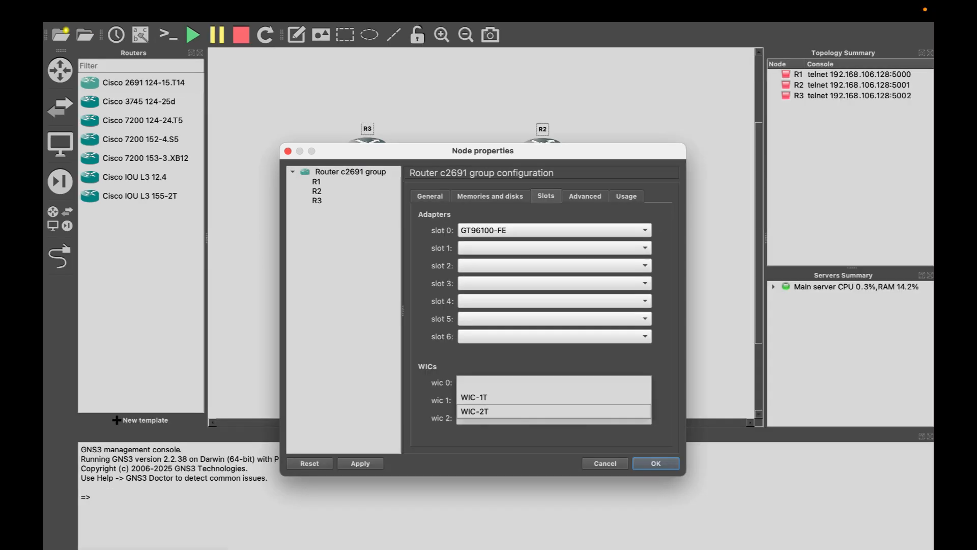
click(553, 411)
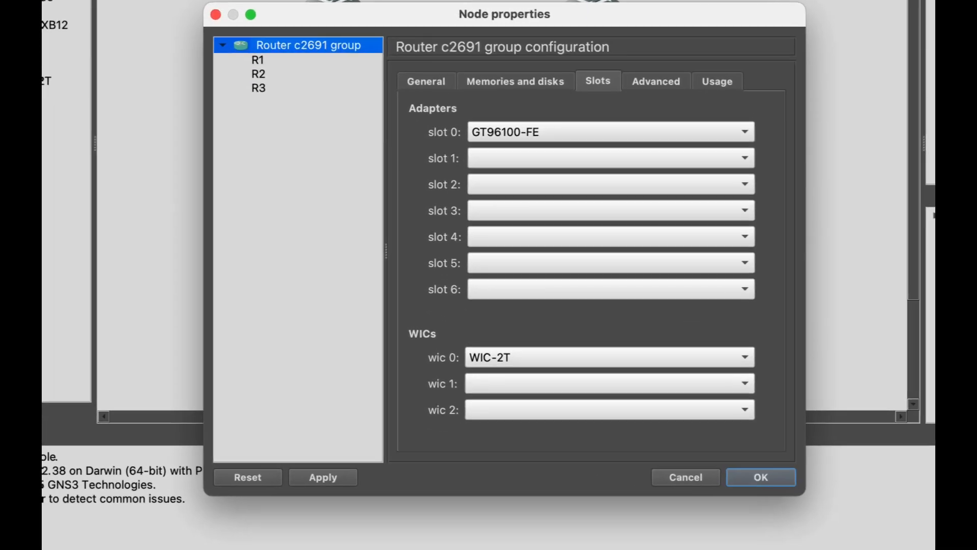
click(761, 477)
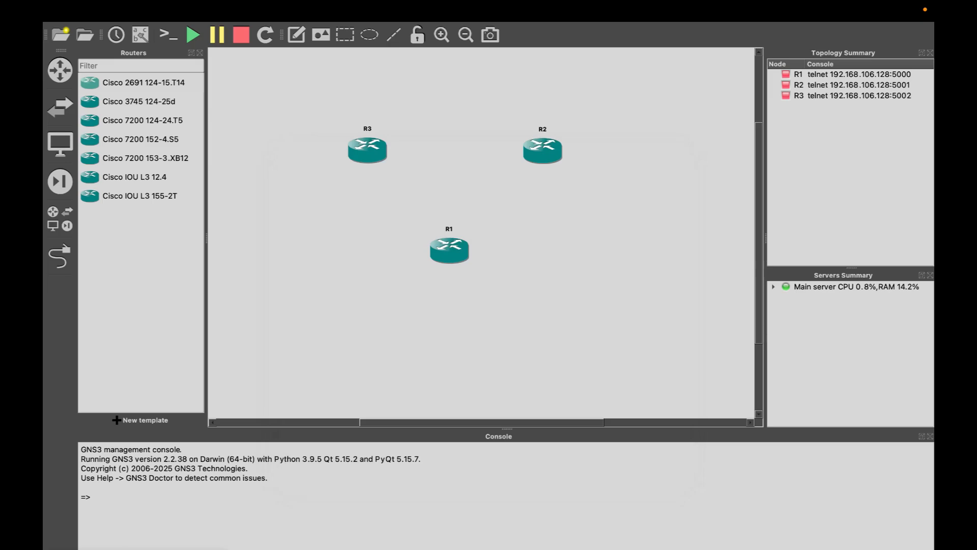
- Link R1's Serial0/0 to R2's Serial0/0
click(59, 256)
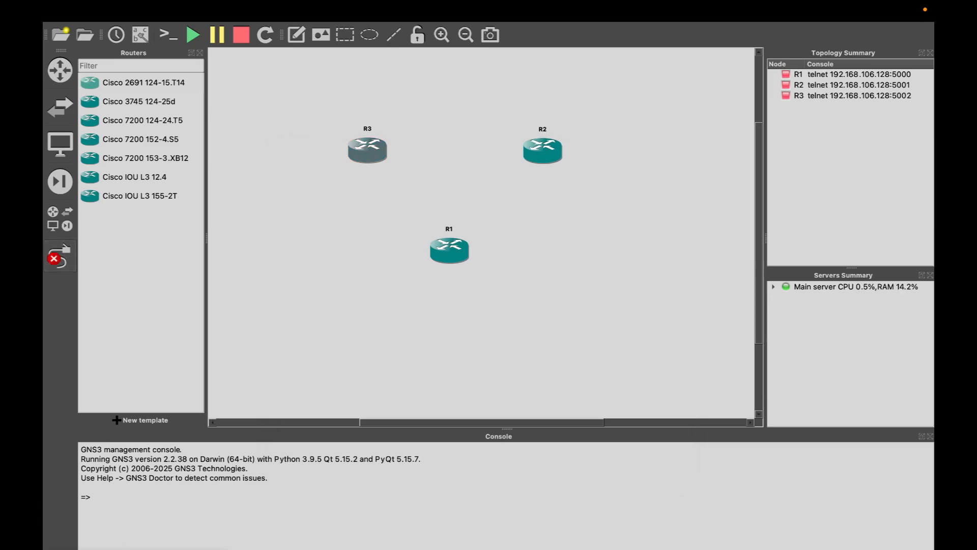
click(371, 155)
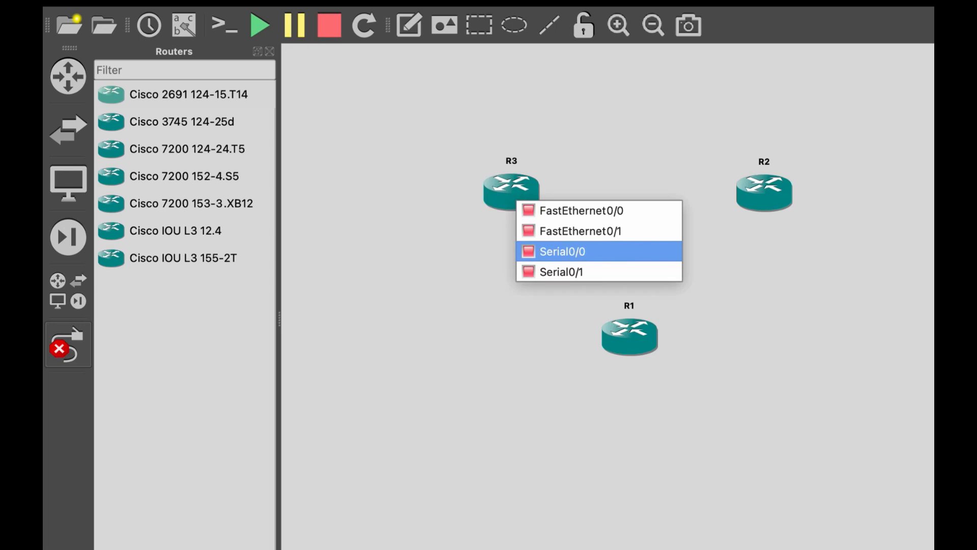
key(Escape)
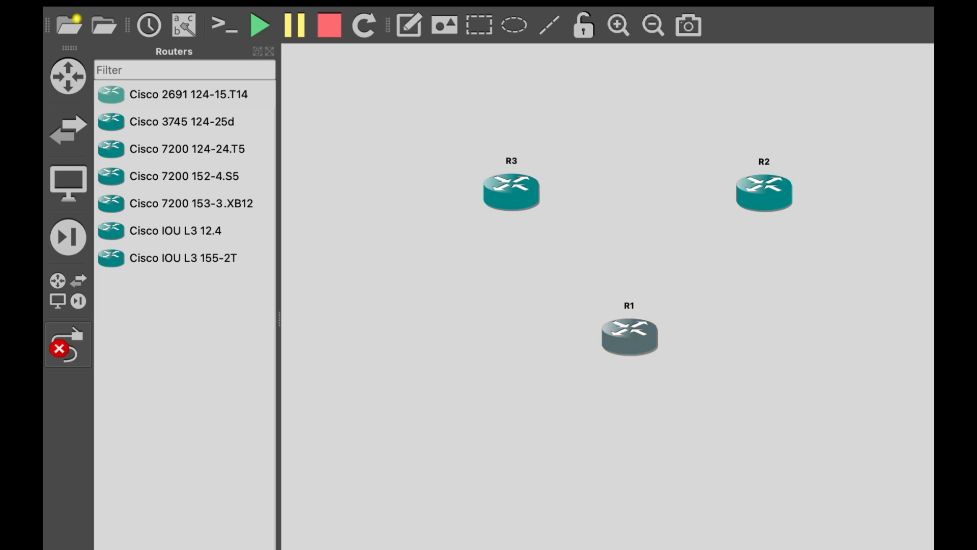
click(628, 344)
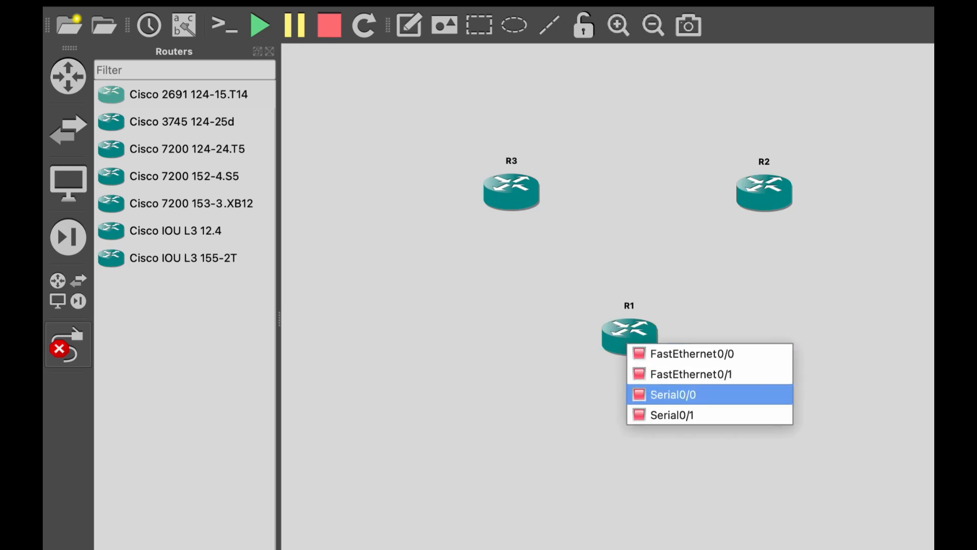
click(672, 394)
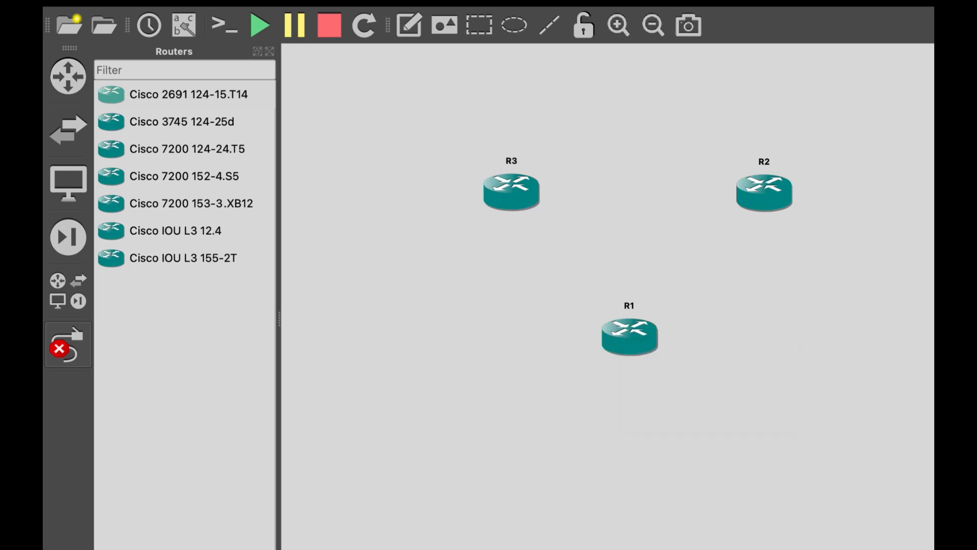
click(771, 192)
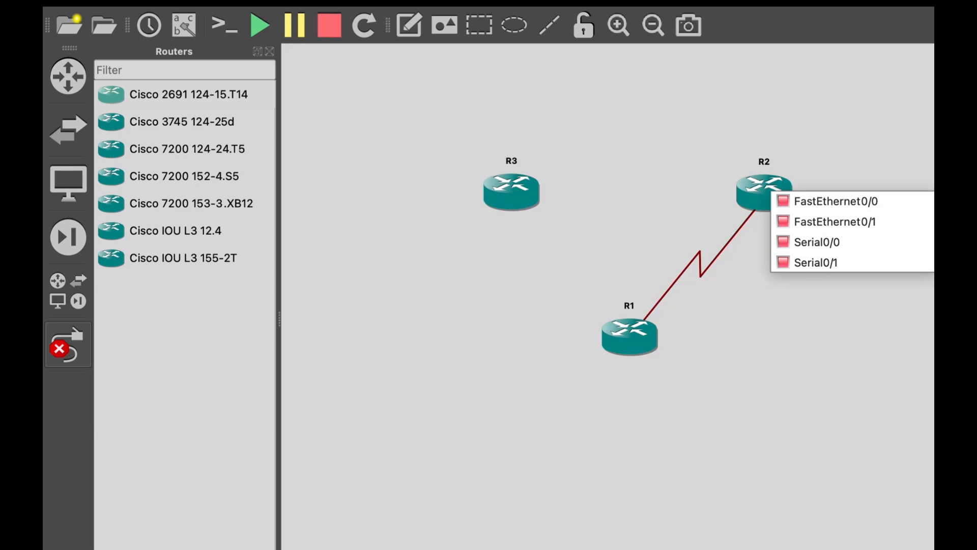
click(824, 242)
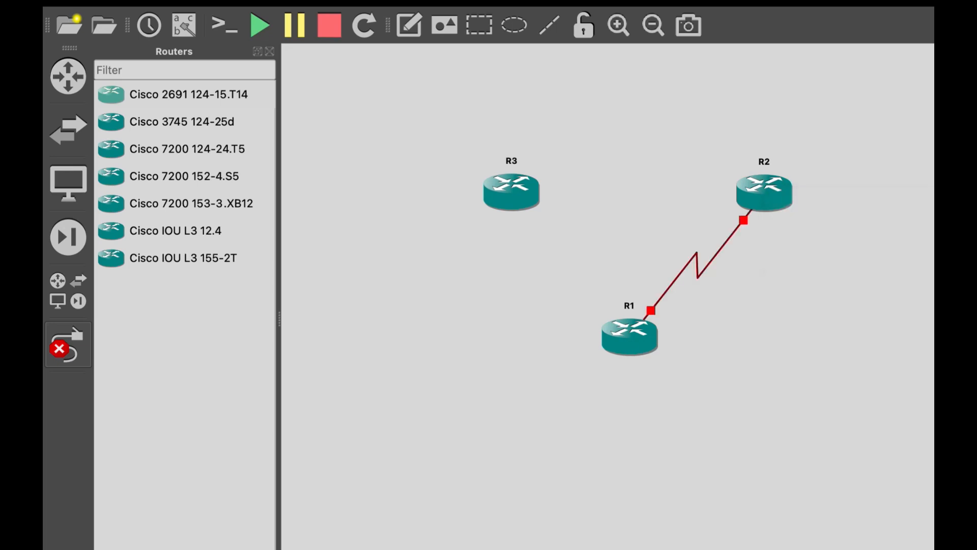
- Link R2's Serial0/1 to R3's Serial0/0, and R1's Serial0/1 to R3's Serial0/1
click(769, 186)
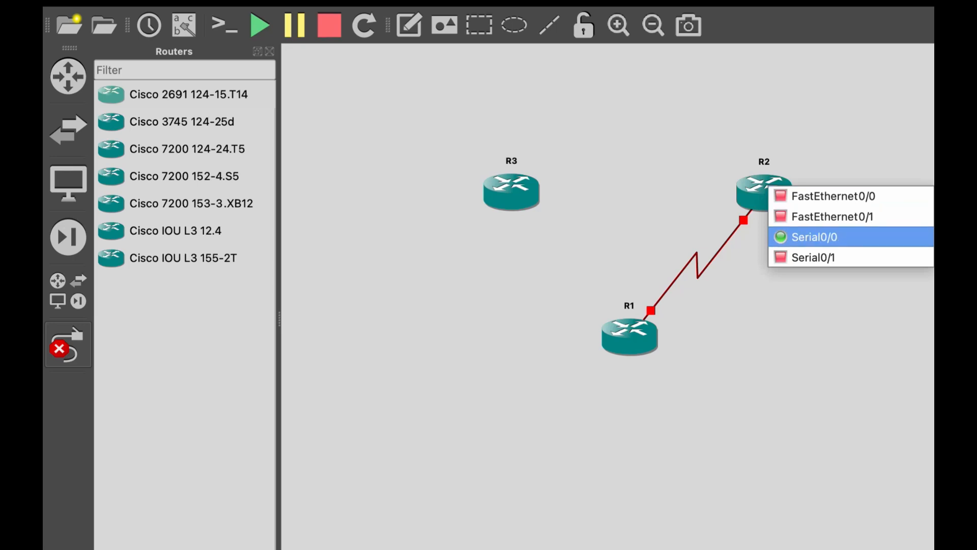
click(813, 257)
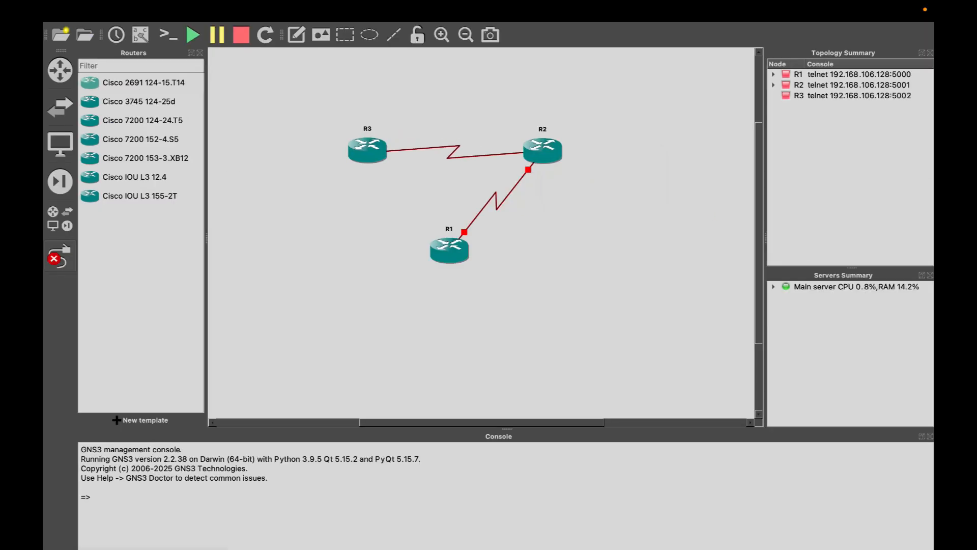
click(371, 150)
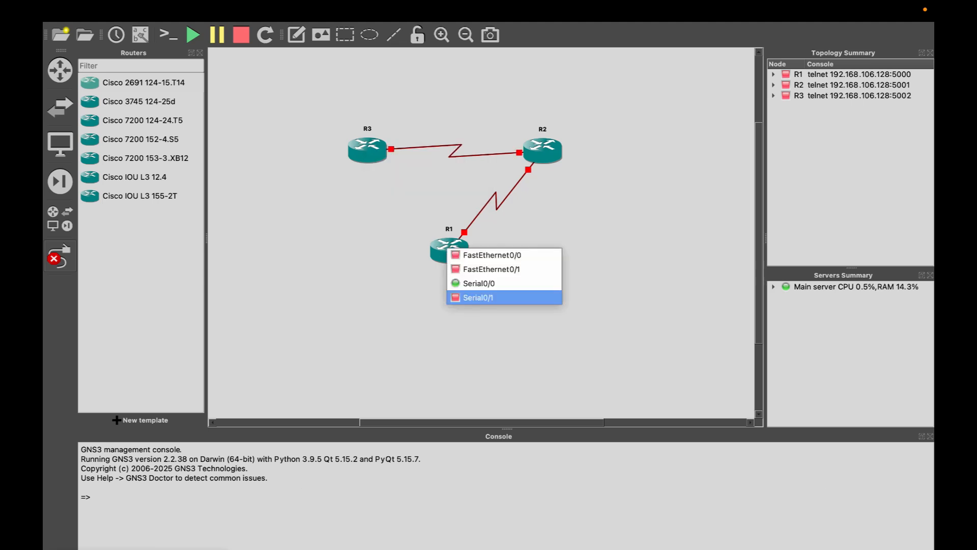
click(478, 297)
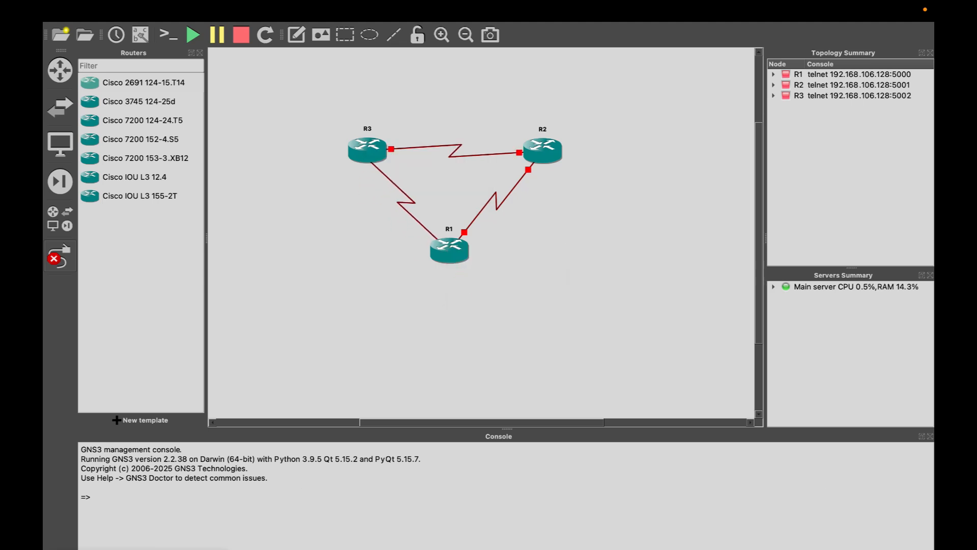
click(364, 155)
click(395, 204)
- Add three Ethernet switches and three VPCS hosts to the canvas, one pair near each router
click(60, 105)
drag(131, 177, 284, 156)
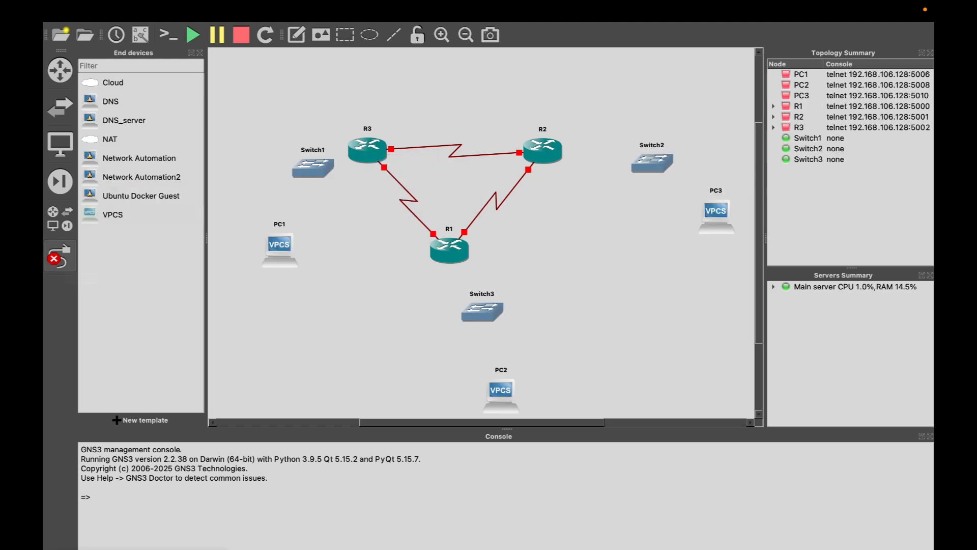
- Link PC1 to Switch1's Ethernet1, and Switch1's Ethernet0 to R3's FastEthernet0/0
click(59, 256)
click(274, 258)
click(300, 266)
click(316, 167)
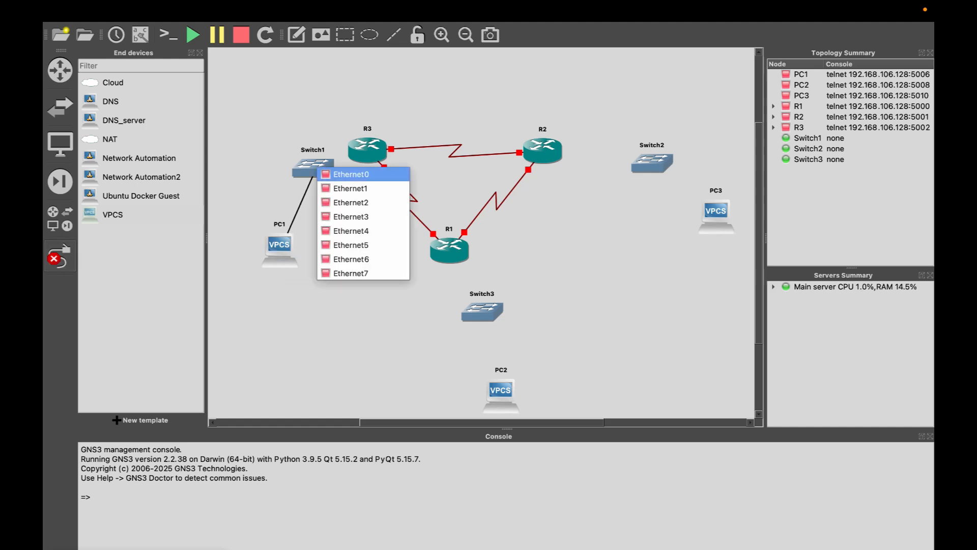
click(351, 188)
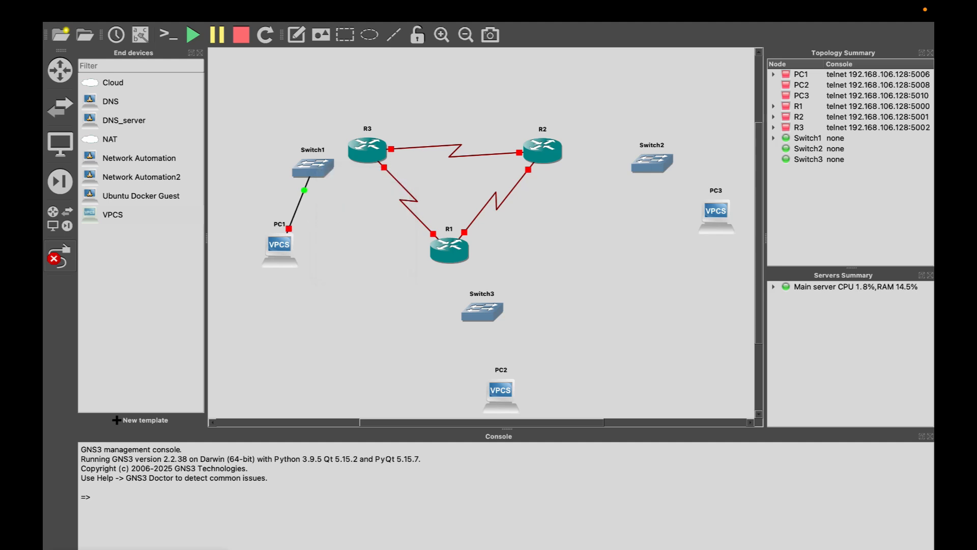
click(323, 166)
click(348, 175)
click(362, 148)
click(388, 155)
- Link R2's FastEthernet0/0 to Switch2's Ethernet0, and Switch2's Ethernet1 to PC3
click(555, 156)
click(575, 161)
click(658, 164)
click(679, 172)
click(663, 161)
click(684, 182)
click(724, 211)
click(758, 218)
- Link R1's FastEthernet0/0 to Switch3's Ethernet0, and Switch3's Ethernet1 to PC2
click(456, 258)
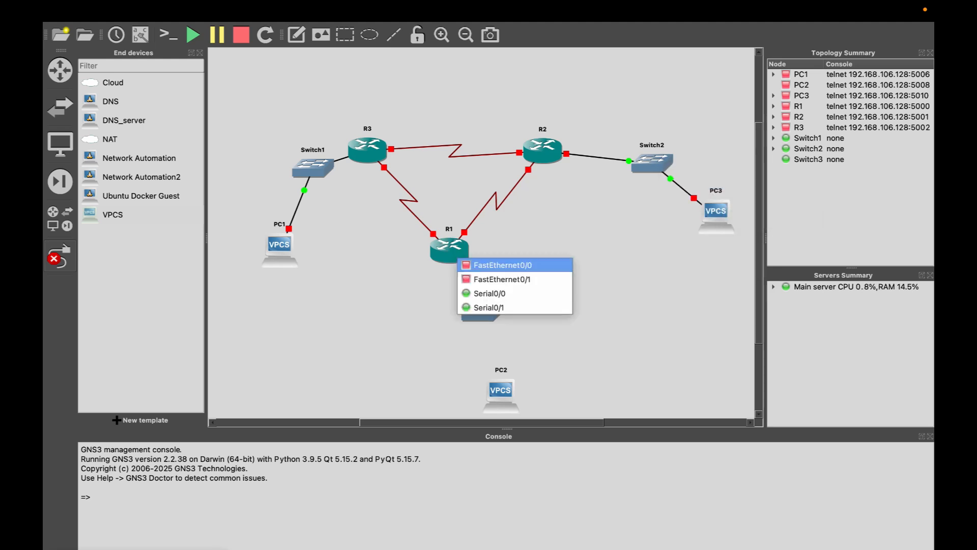
click(476, 266)
click(483, 312)
click(504, 320)
click(482, 318)
click(516, 339)
click(502, 392)
click(519, 400)
key(Escape)
- Reposition Switch3 directly below R1 with PC2 beside it, and move Switch1 and PC1 up and away from R3
drag(501, 394, 461, 397)
drag(482, 312, 447, 344)
drag(462, 397, 569, 340)
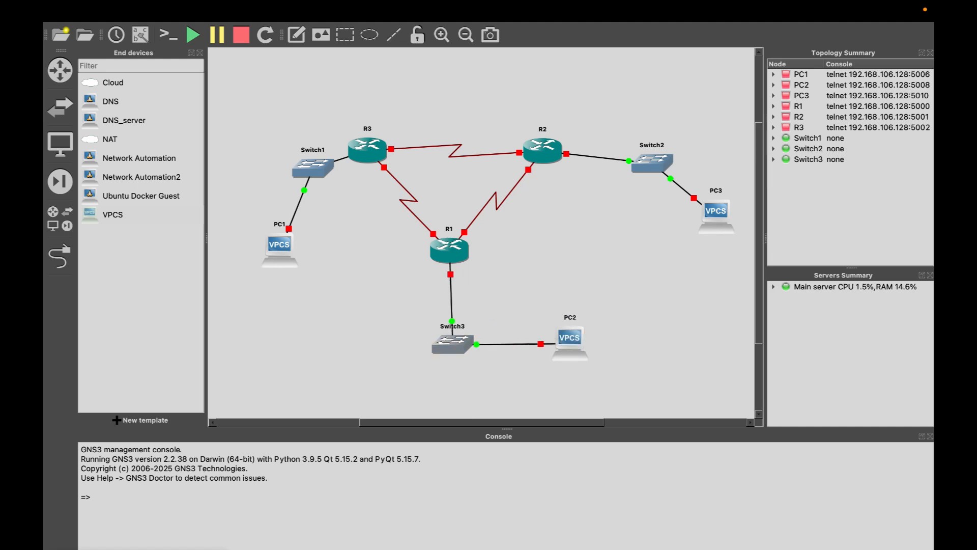
drag(312, 166, 259, 86)
drag(280, 247, 255, 198)
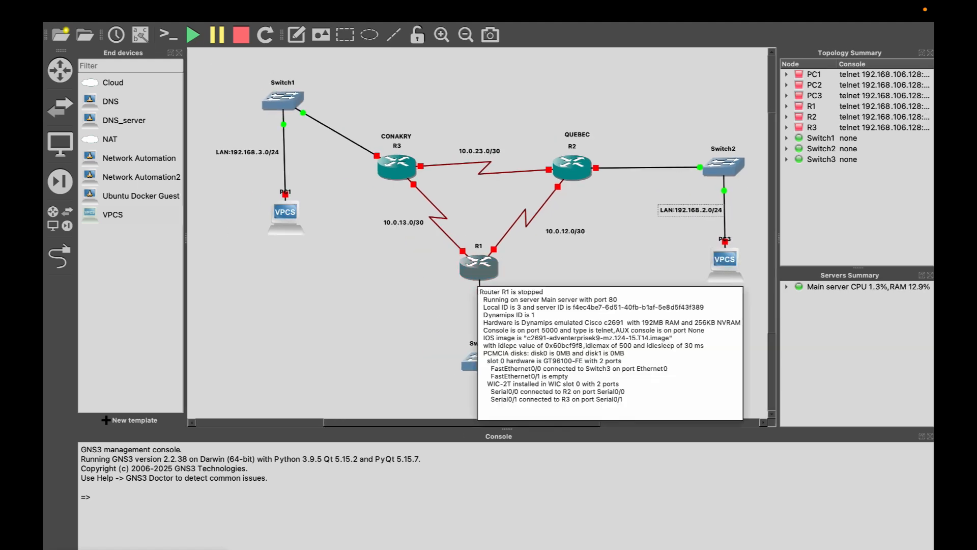
right_click(477, 268)
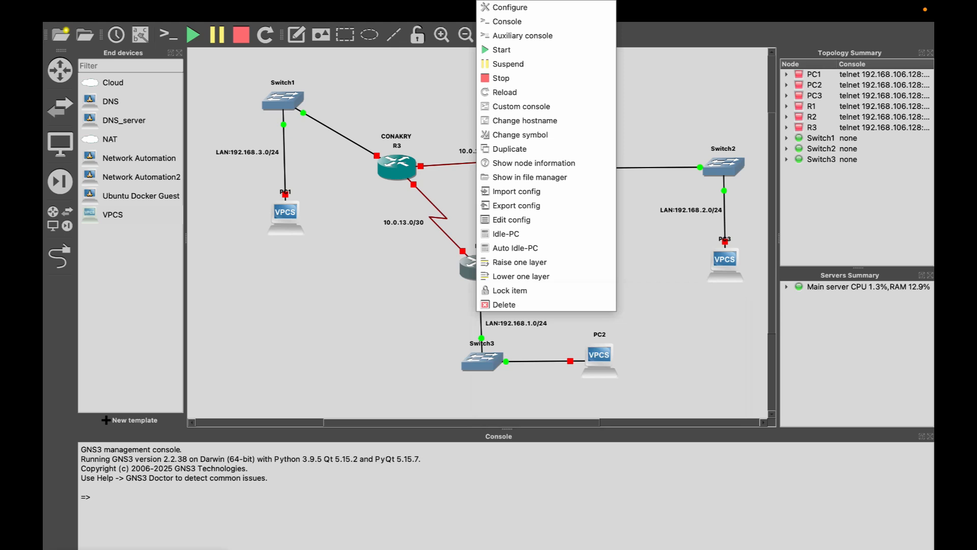
key(Escape)
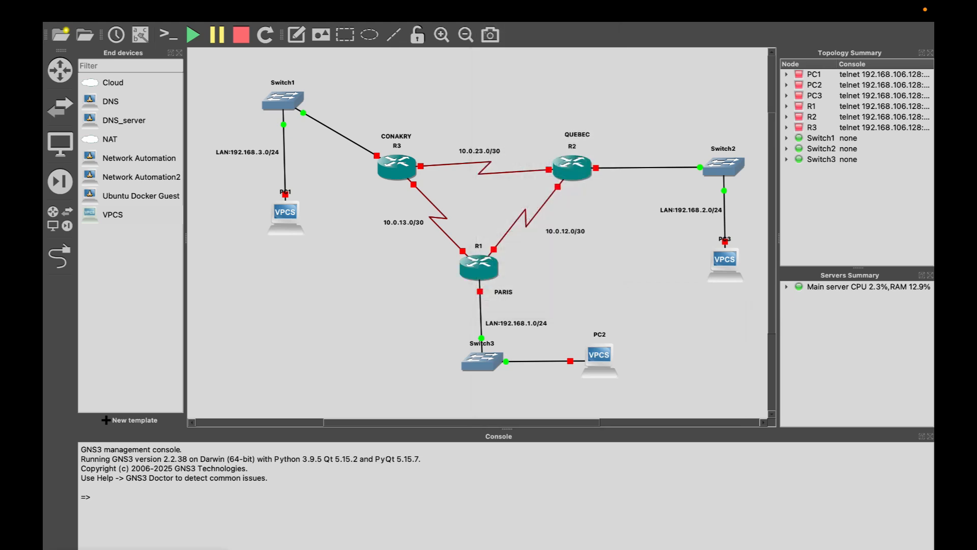
- Try to open the console of the stopped router R1
scroll(478, 234, up, 3)
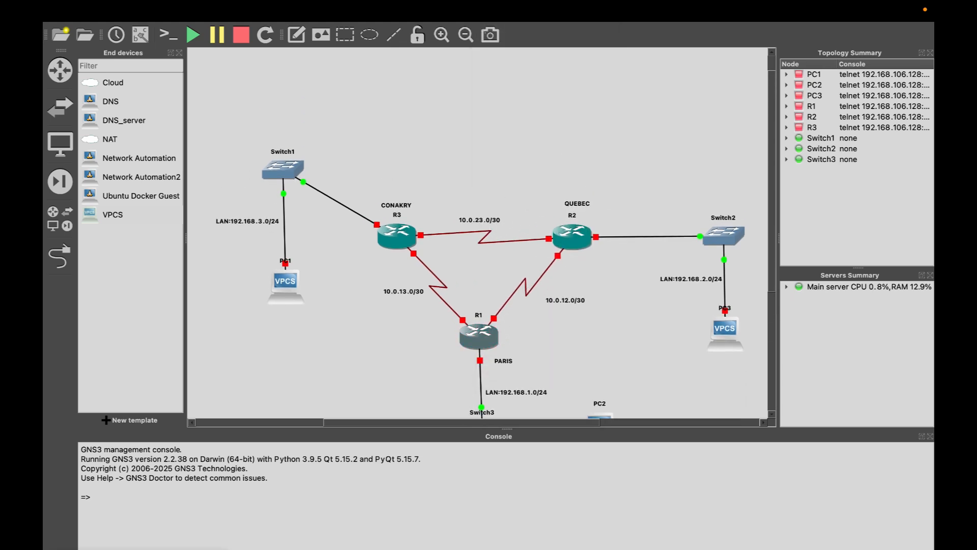
mouse_move(479, 345)
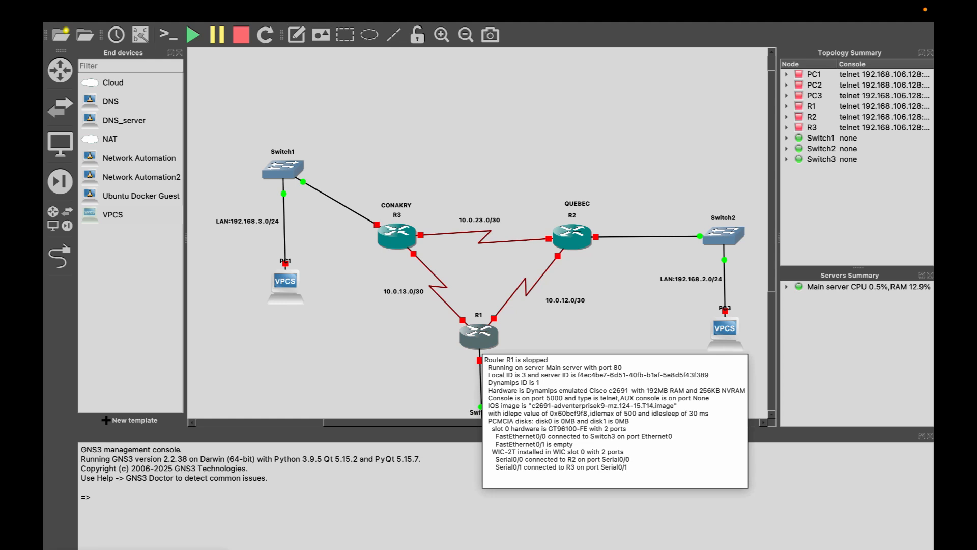
right_click(481, 339)
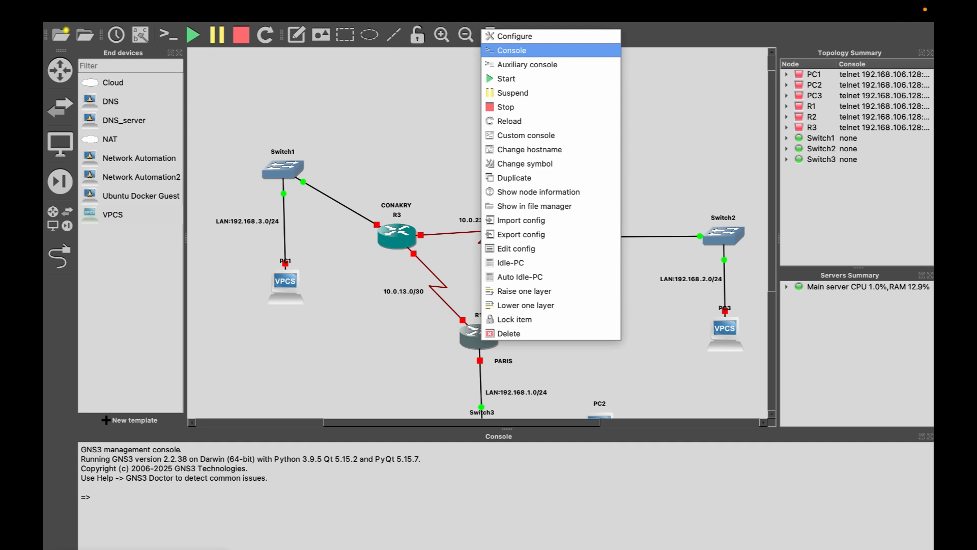
click(512, 50)
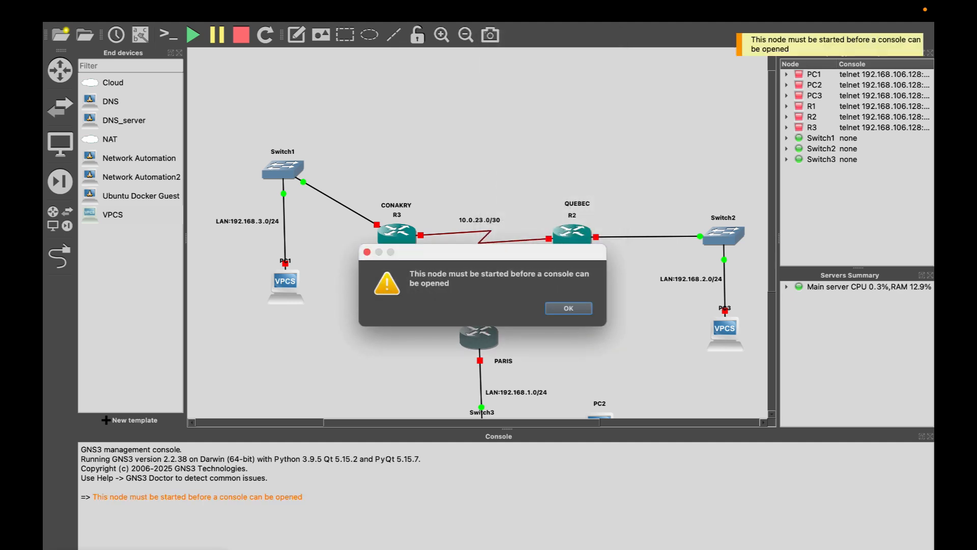
key(Return)
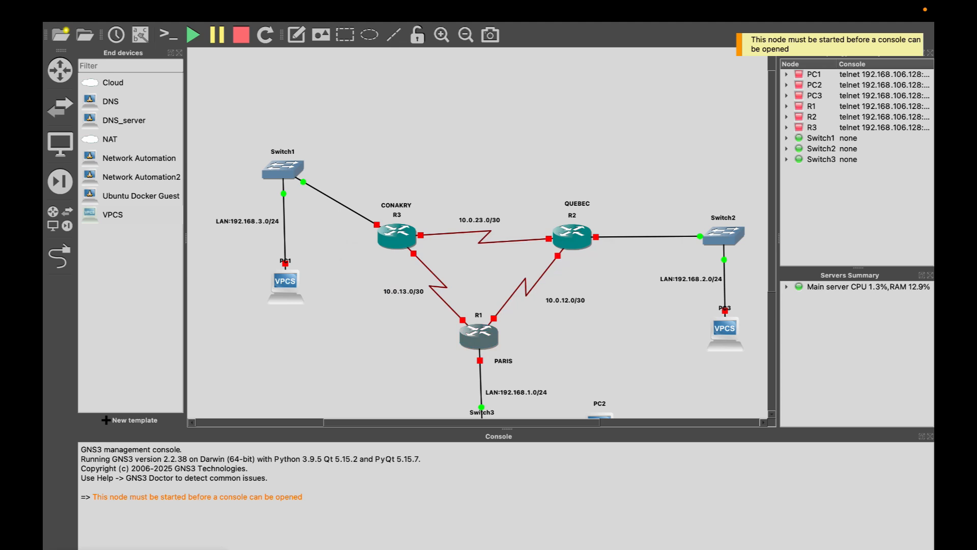
- Start router R1 (Paris) and open its console beside the topology
right_click(481, 339)
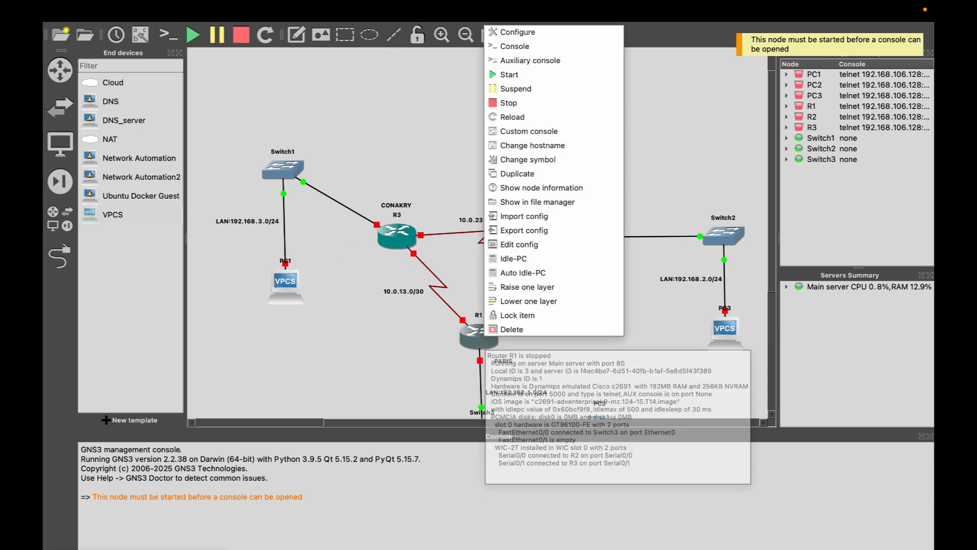
click(508, 74)
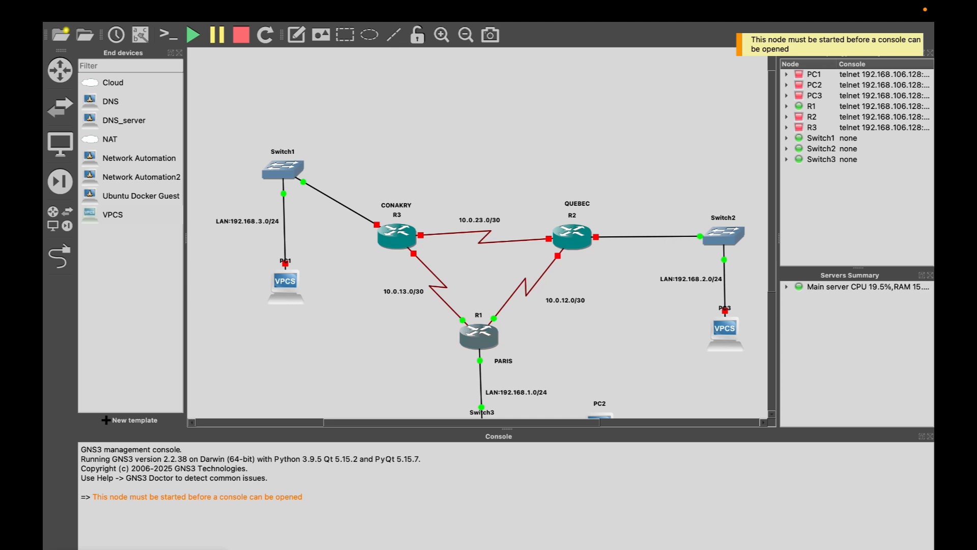
mouse_move(478, 343)
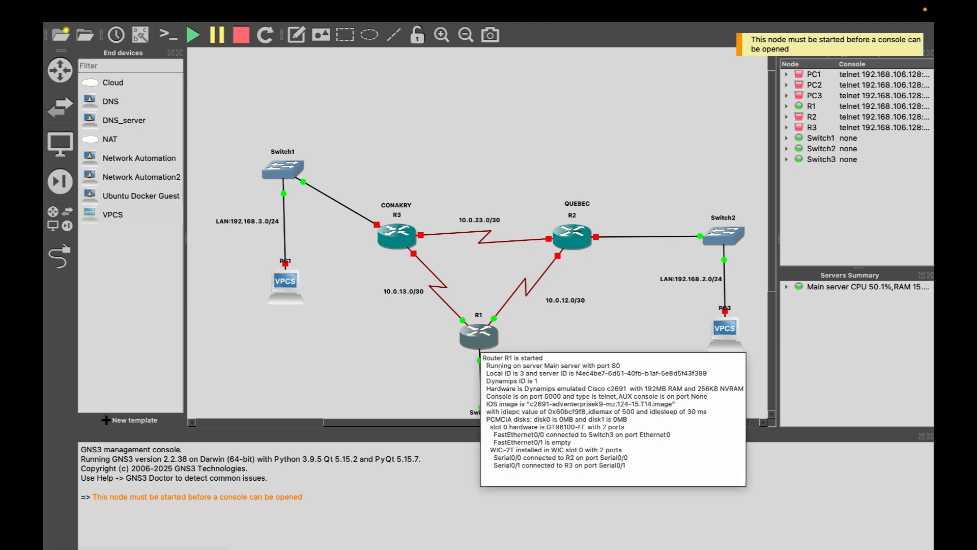
right_click(478, 345)
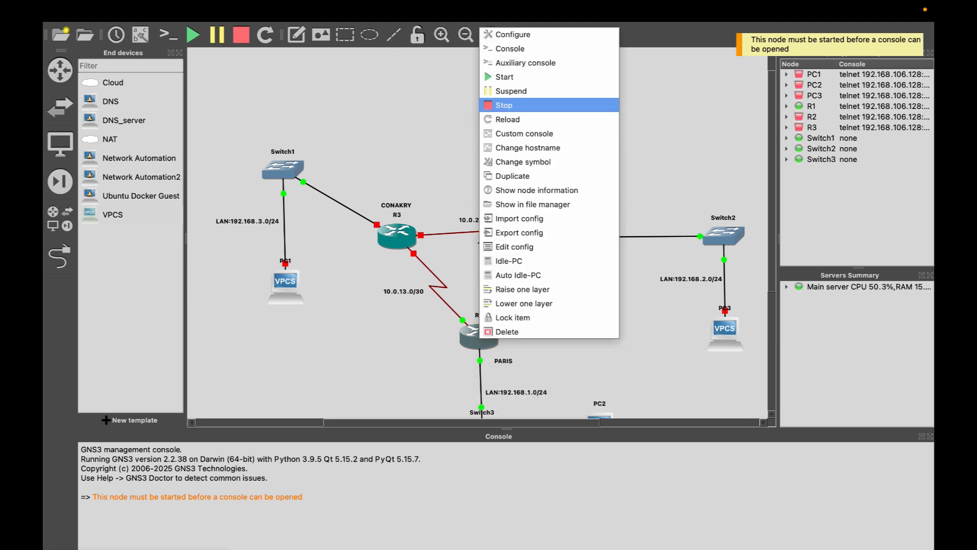
click(509, 49)
drag(523, 148, 656, 129)
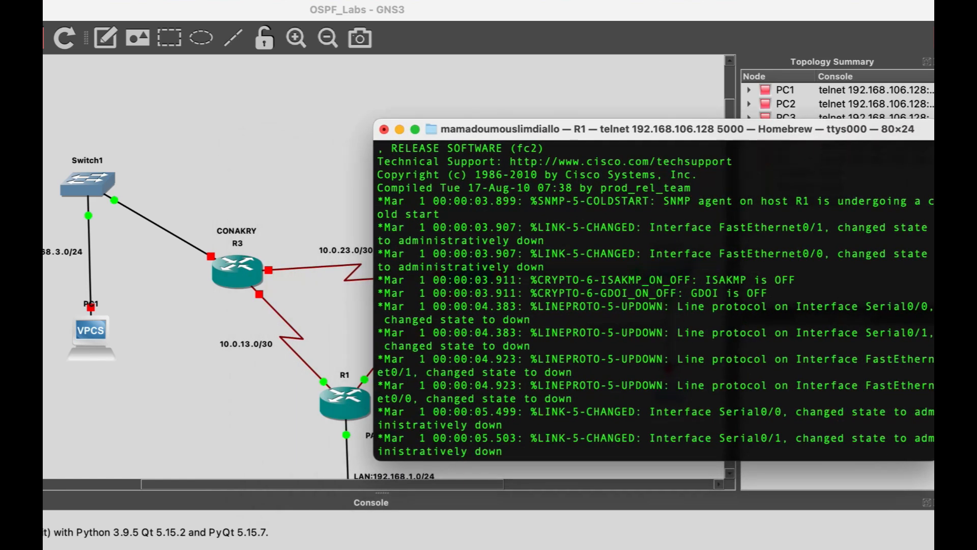
- Bring up R1's command prompt in the console and enter global configuration mode with conf t
key(Return)
key(Return)
key(Return)
key(Return)
key(Return)
key(Return)
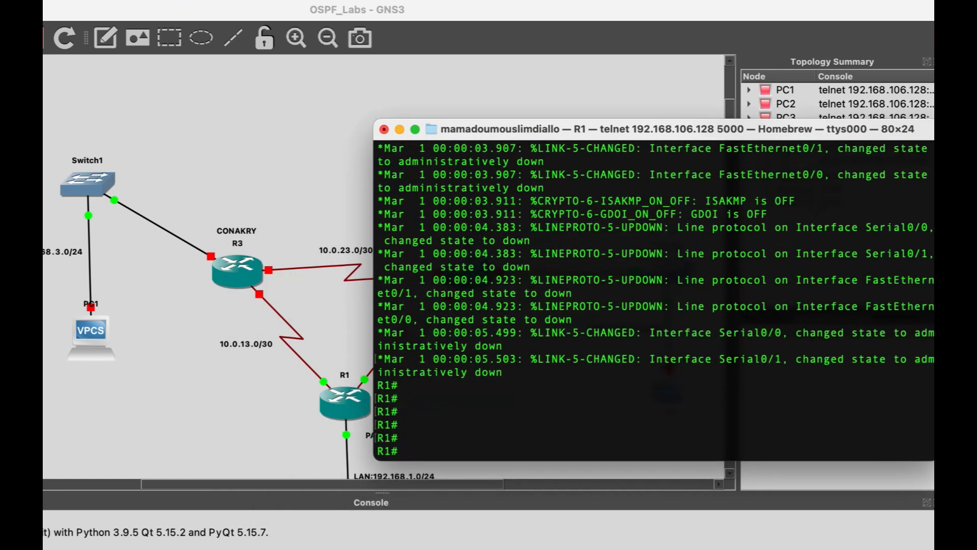
drag(656, 129, 660, 97)
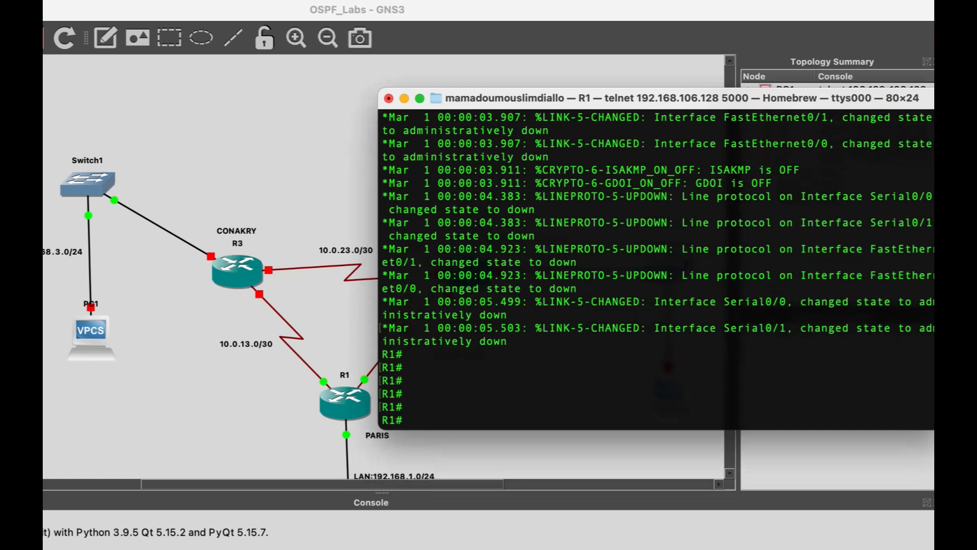
key(Return)
key(Return)
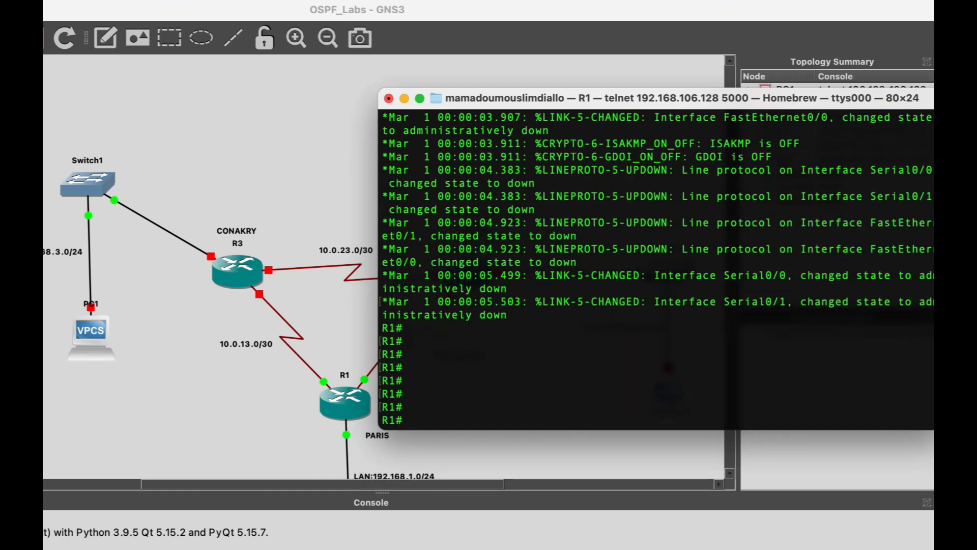
text(conf t)
key(Return)
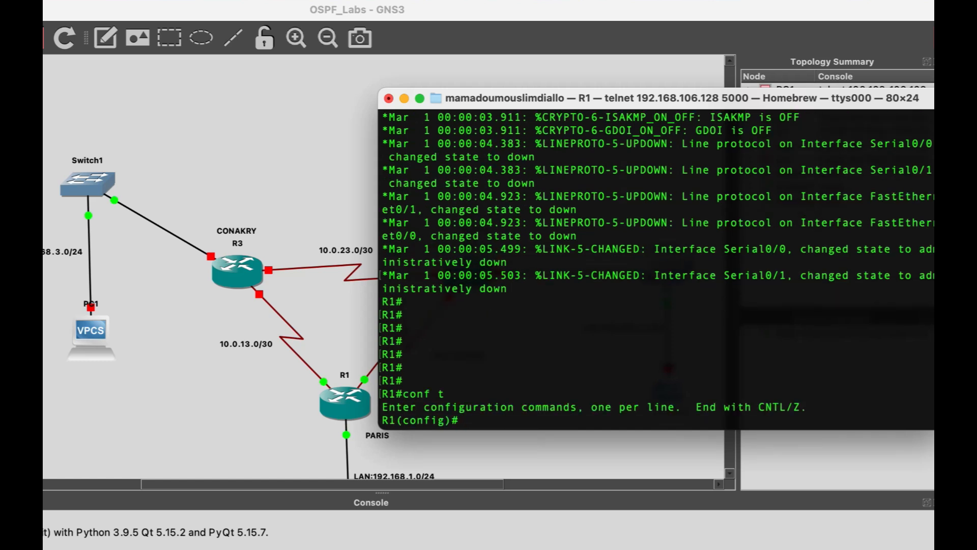
- Set R1's hostname to Router1
drag(662, 98, 661, 66)
text(hos)
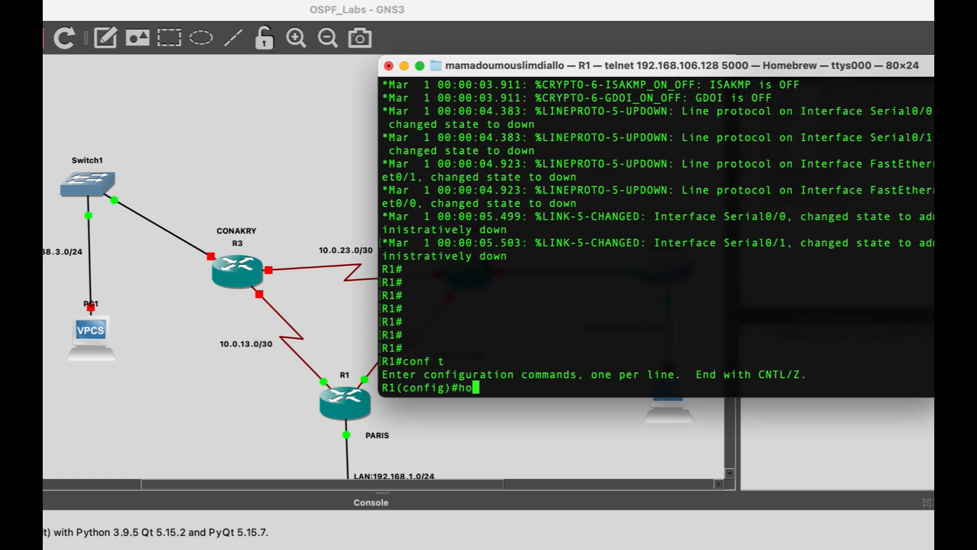
key(Tab)
text(Router)
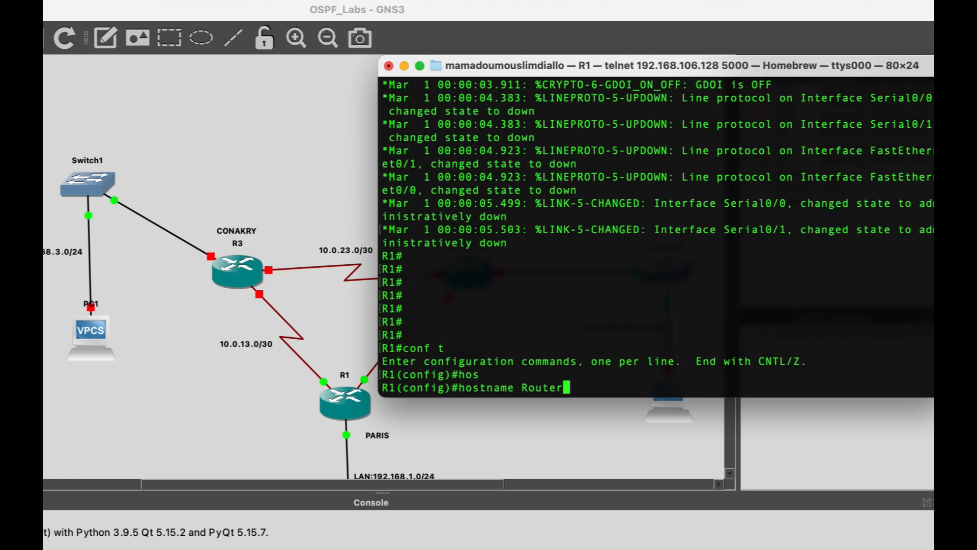
text(1)
key(Return)
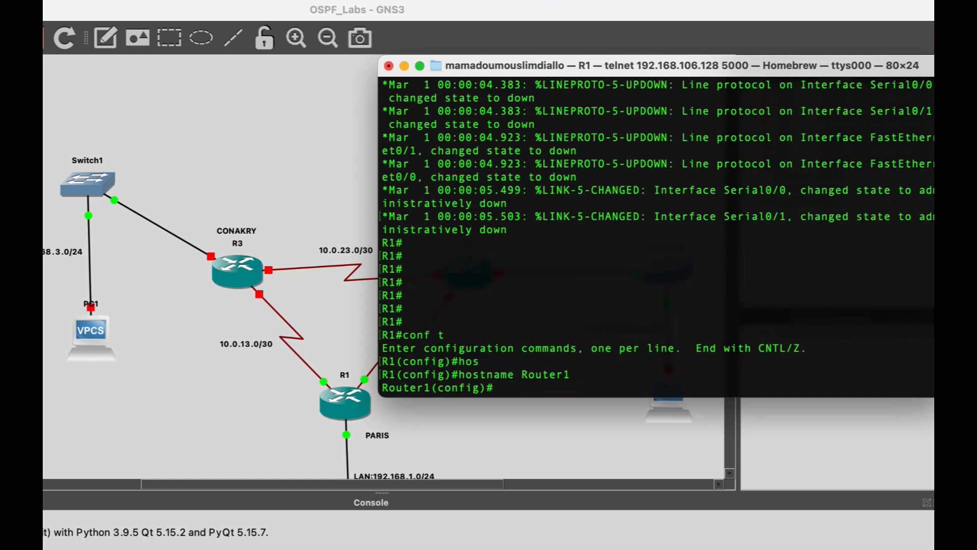
key(Return)
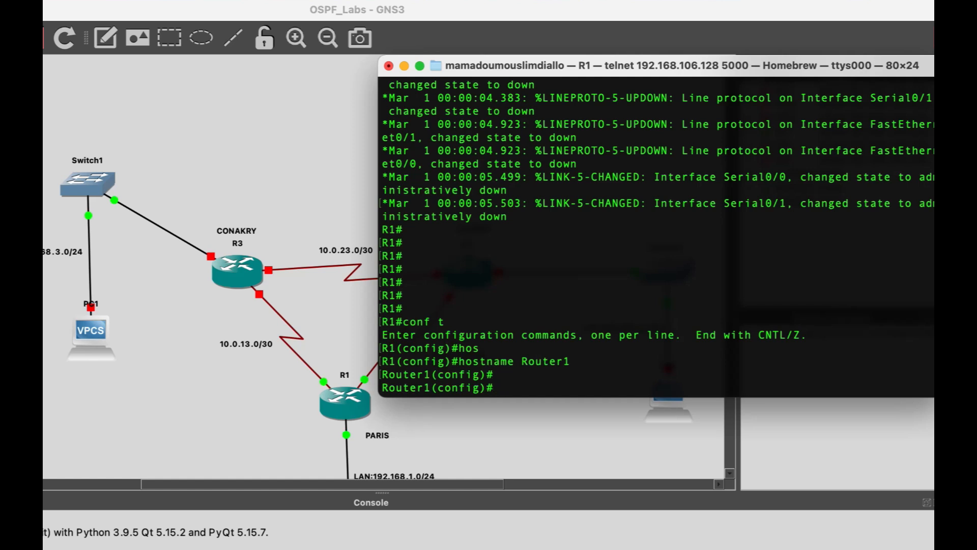
- Try to enter configuration of interface serial 0/0/0 on Router1
text(int ser)
key(Tab)
text(0/0/0)
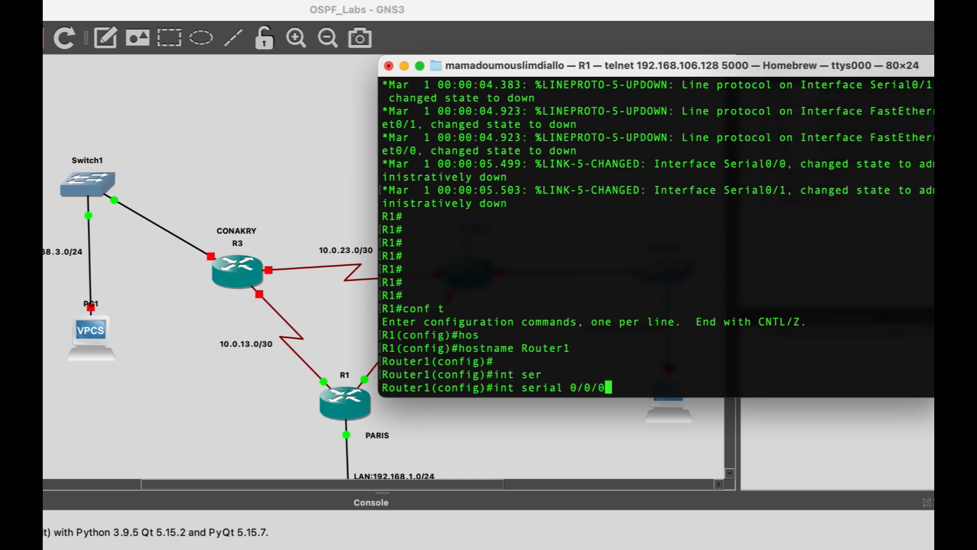
key(Return)
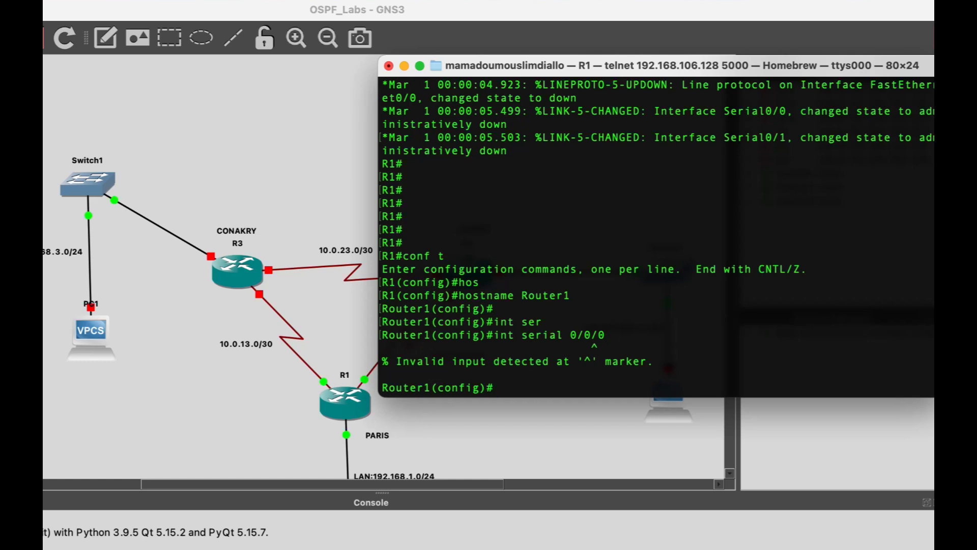
- Check R1's serial interface names in the GNS3 topology, and return to its console without adding a link
key(super+Tab)
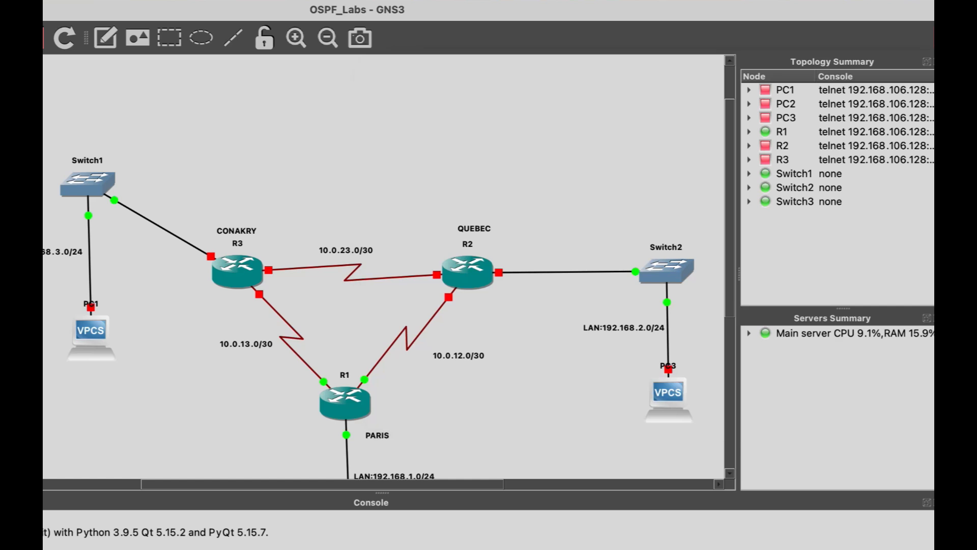
click(334, 413)
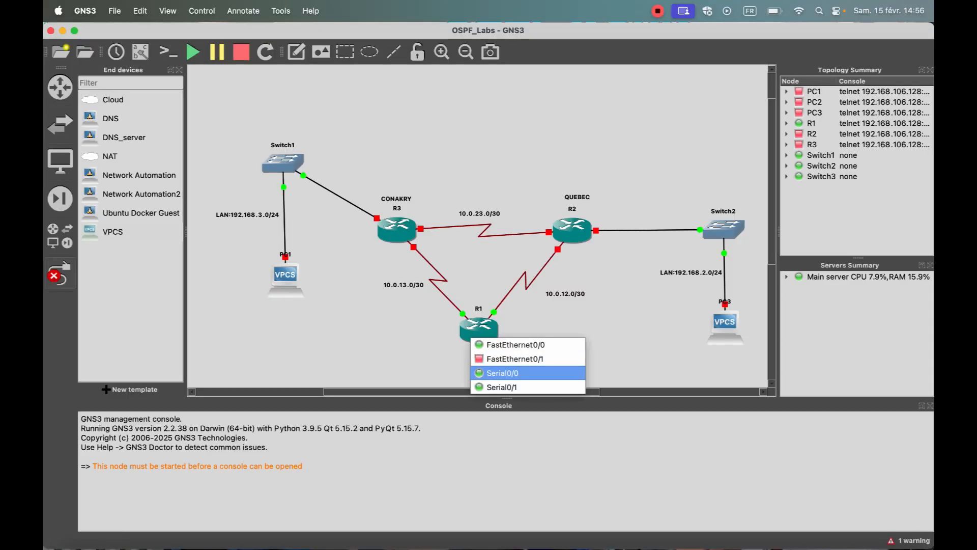
key(Escape)
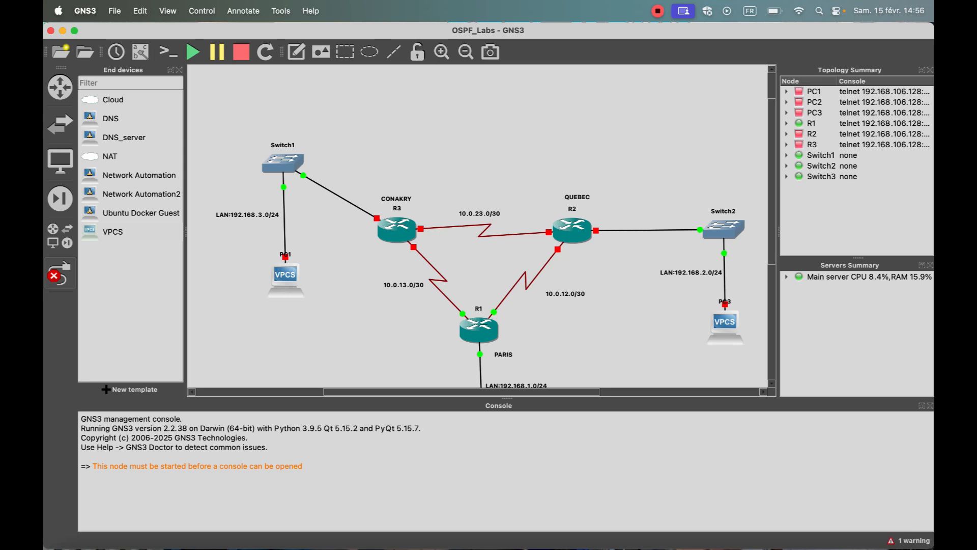
key(Escape)
click(532, 548)
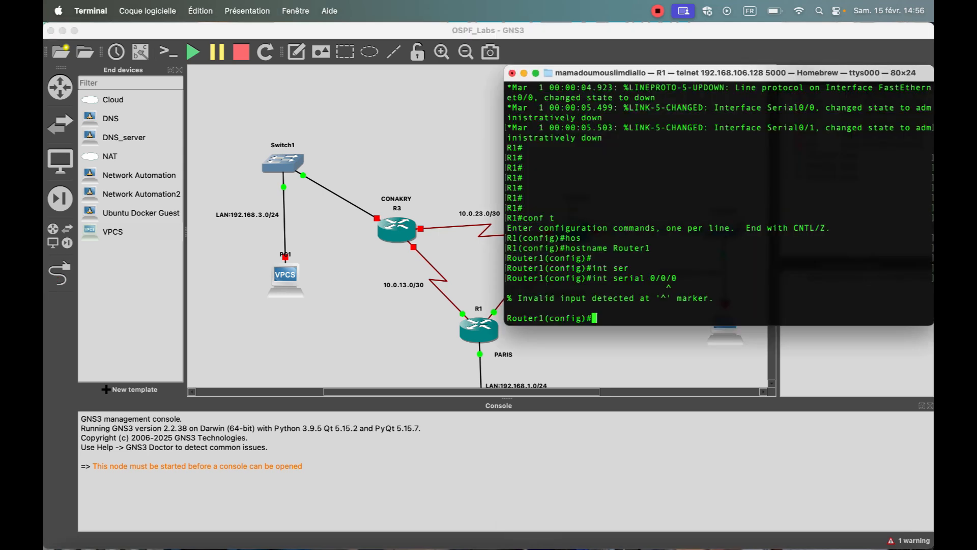
- Enter configuration of interface serial 0/0 on Router1 and set its description to "Lien vers Router2 Quebec"
key(Up)
key(BackSpace)
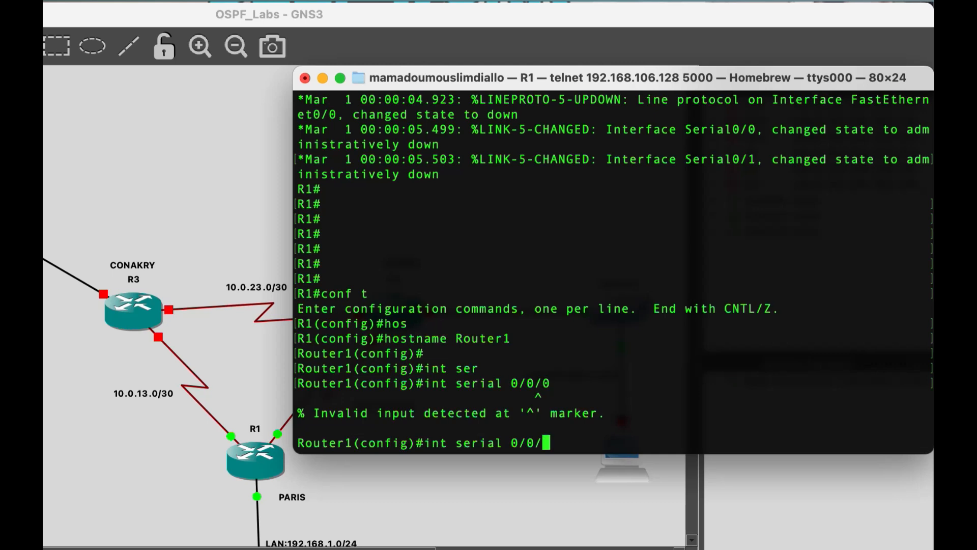
key(BackSpace)
key(Return)
text(des)
key(Tab)
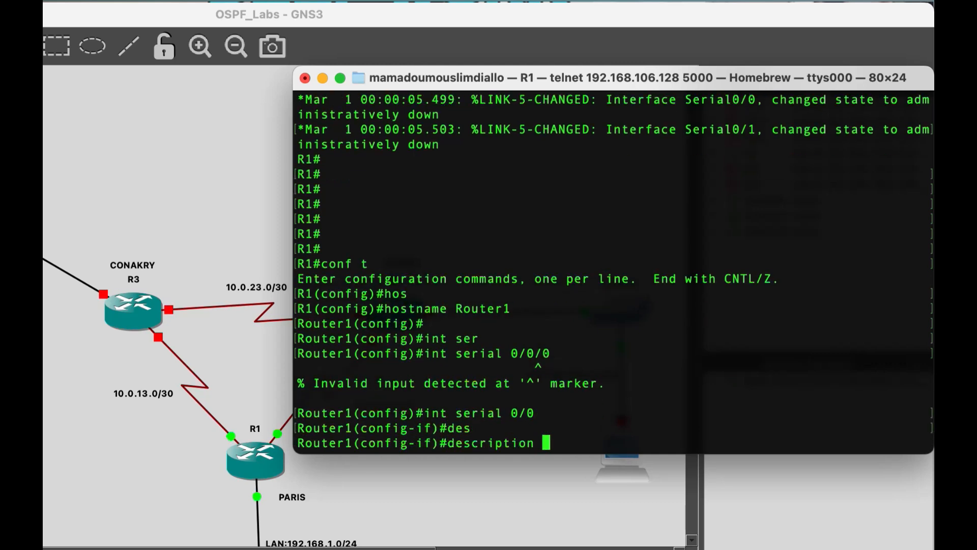
text(Lien vers R)
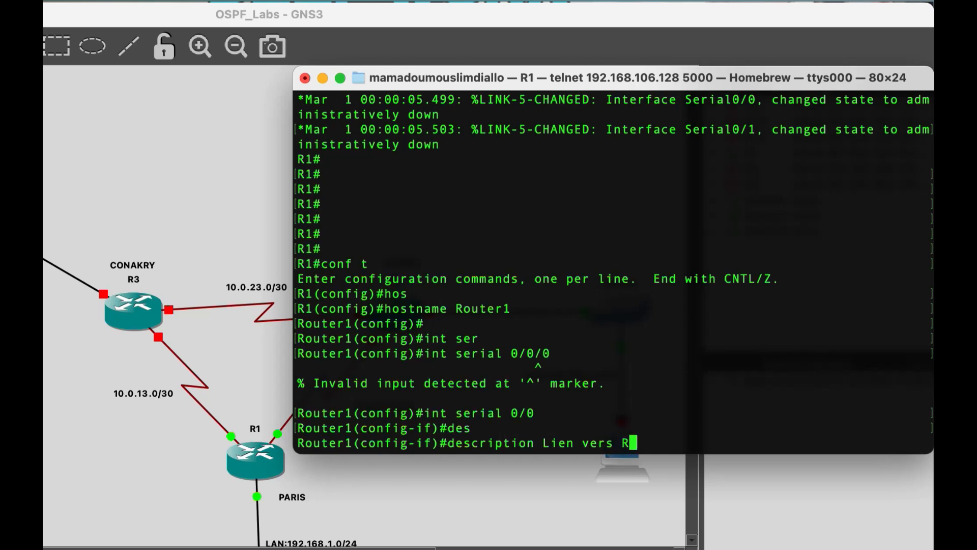
text(outer2 Quebec)
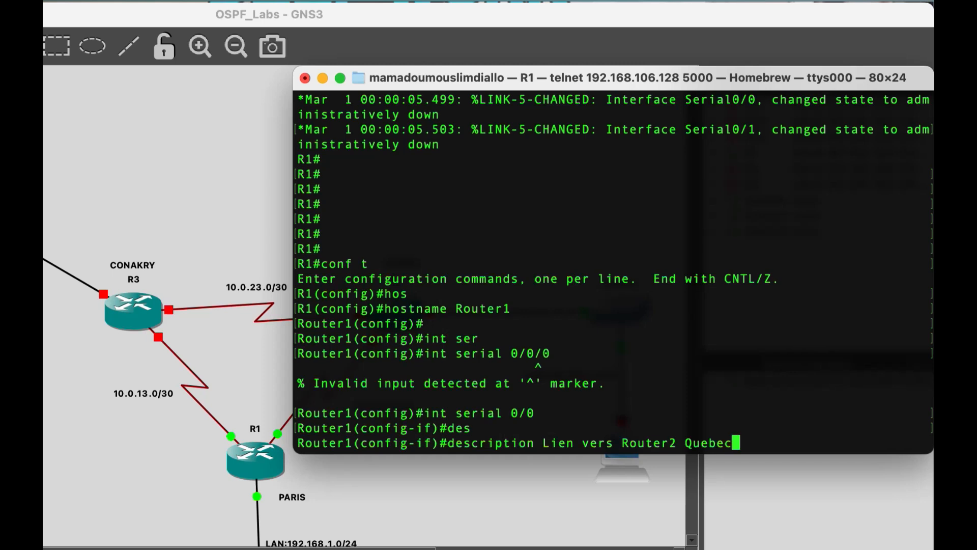
drag(560, 78, 736, 116)
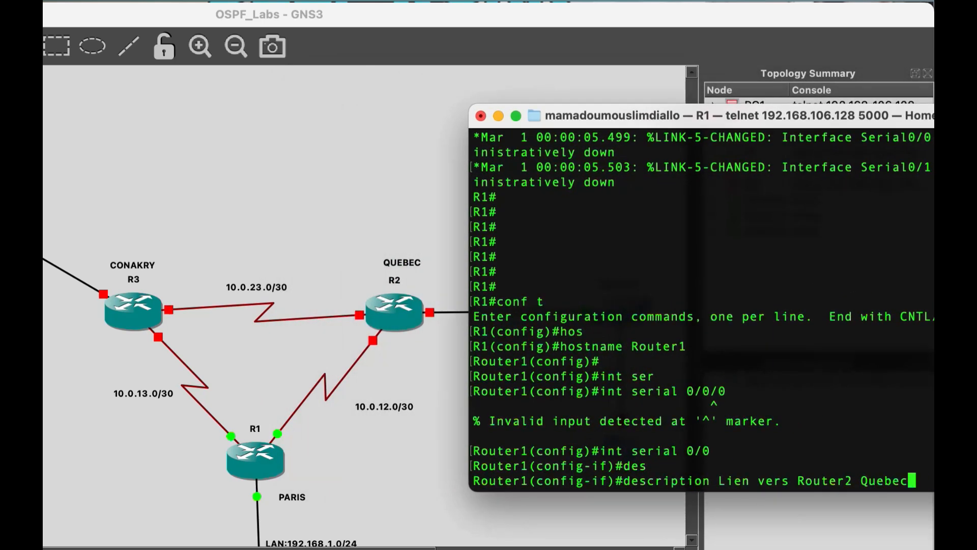
drag(735, 116, 473, 67)
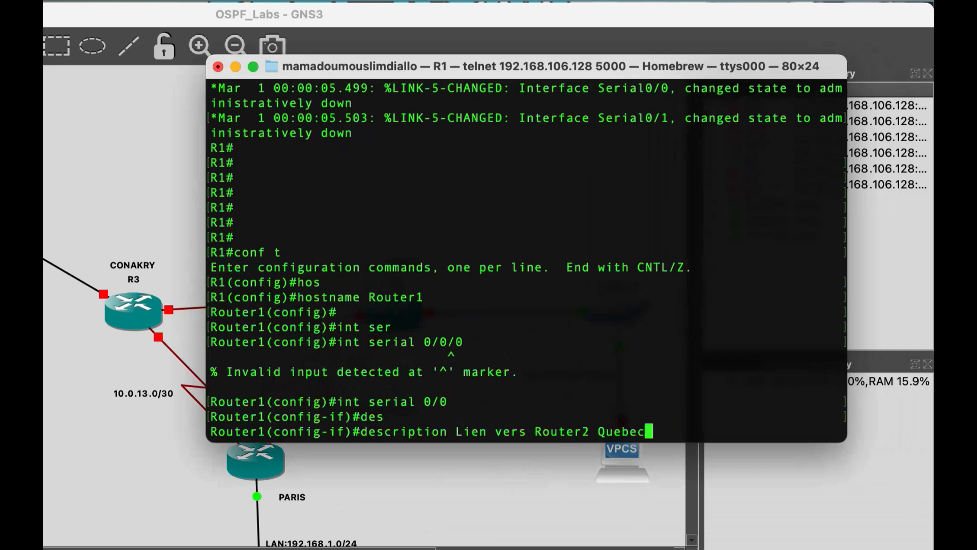
key(Return)
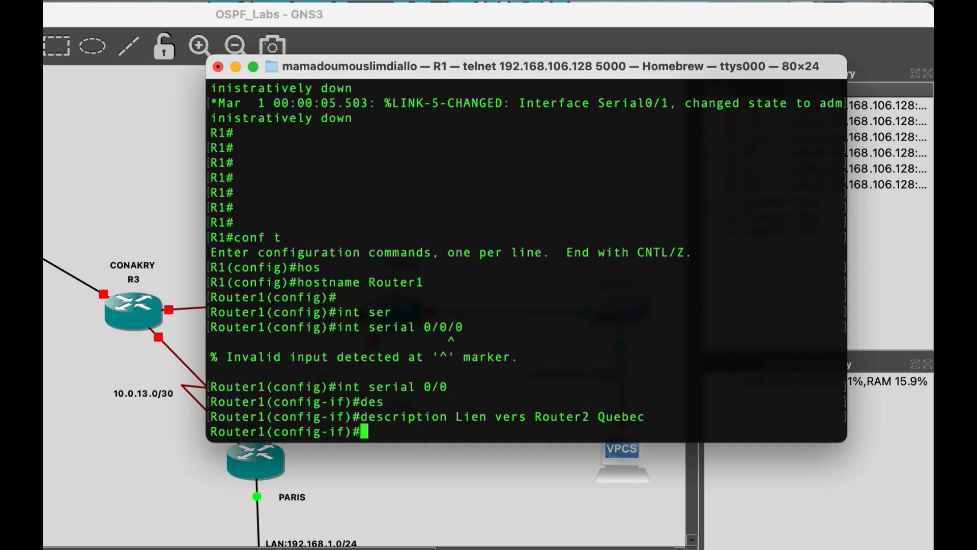
text(band)
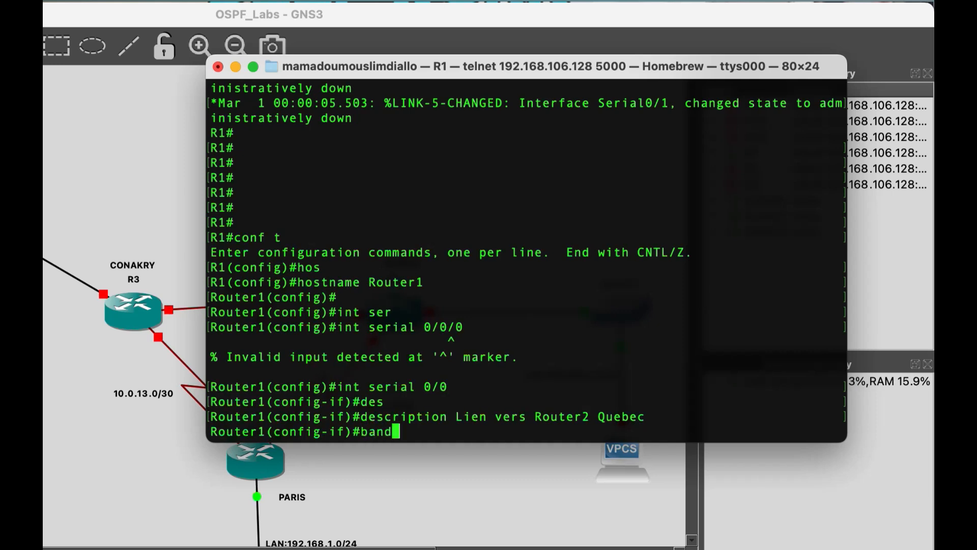
text(w)
key(Tab)
key(BackSpace)
key(BackSpace)
key(BackSpace)
key(BackSpace)
key(BackSpace)
key(BackSpace)
key(BackSpace)
key(BackSpace)
key(BackSpace)
key(BackSpace)
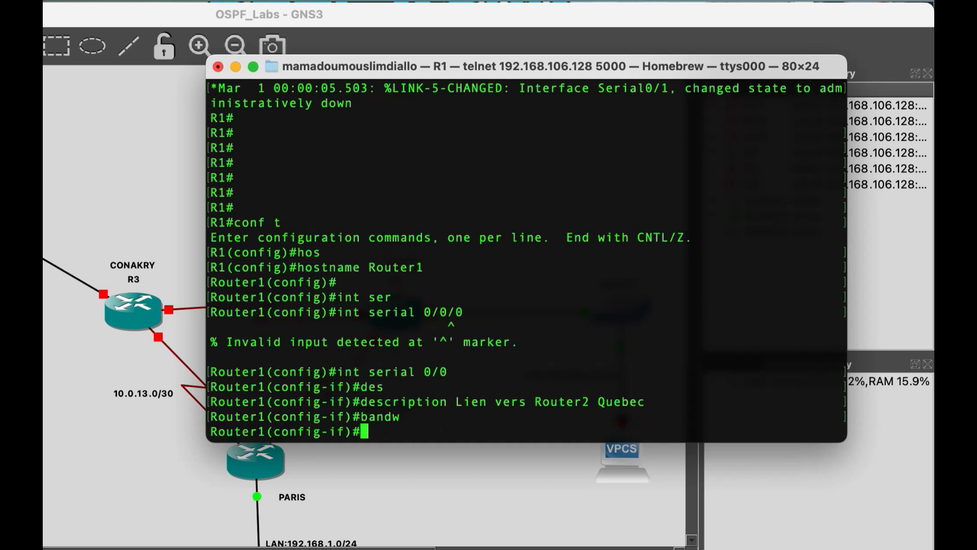
text(cl)
key(Tab)
text(oc)
key(Tab)
text(ra)
key(Tab)
key(BackSpace)
key(BackSpace)
key(BackSpace)
key(BackSpace)
key(BackSpace)
key(BackSpace)
key(BackSpace)
key(BackSpace)
key(BackSpace)
key(BackSpace)
key(BackSpace)
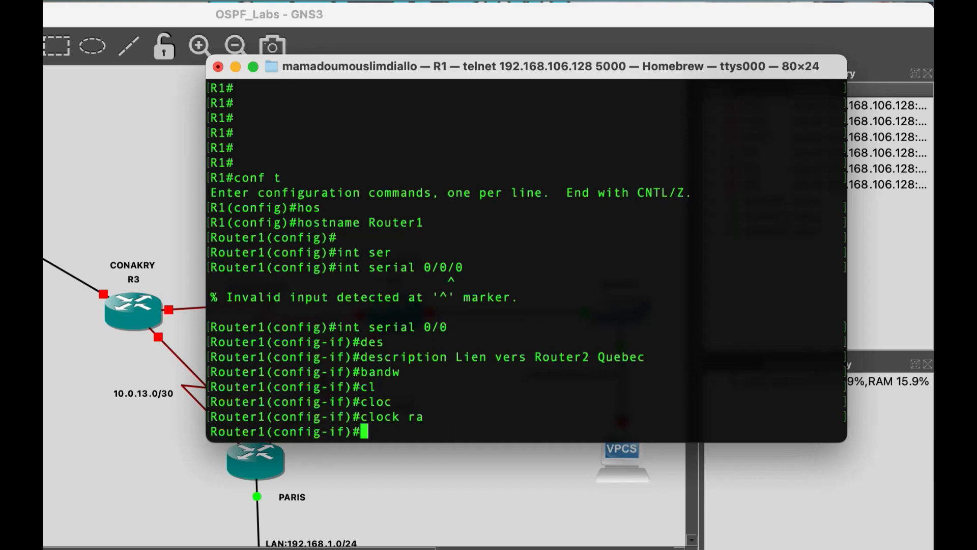
- Set the bandwidth of Router1's serial 0/0 interface to 2000
text(band)
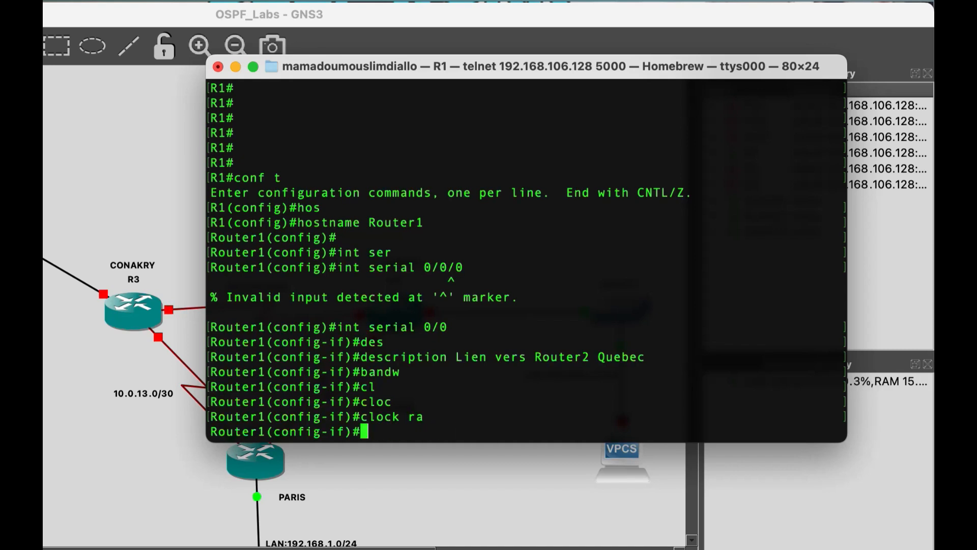
text(w)
key(Tab)
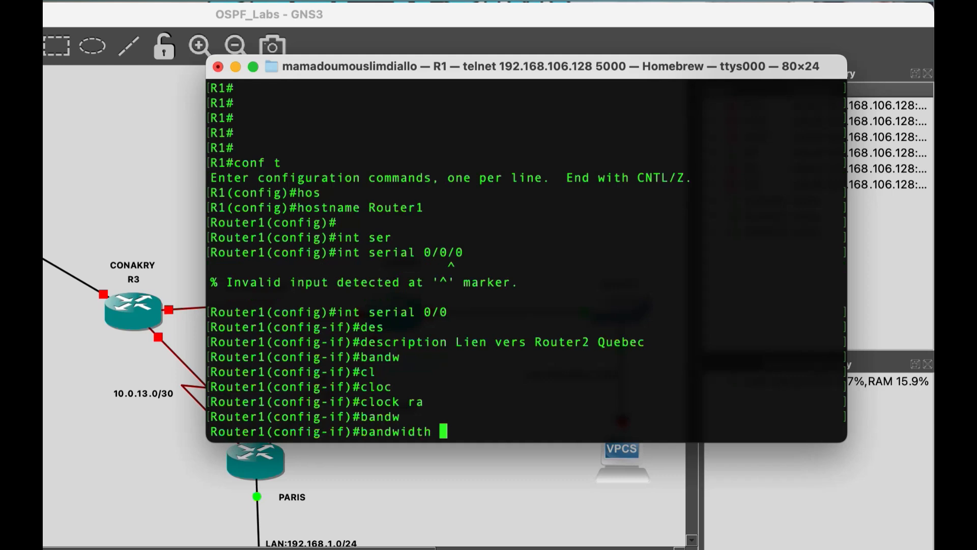
text(2000)
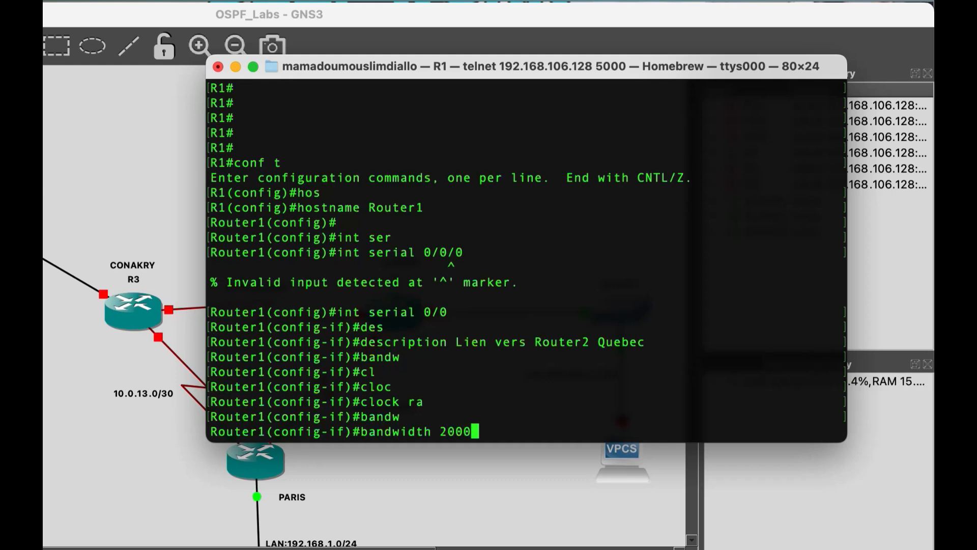
key(Return)
- Set the clock rate of Router1's serial 0/0 interface to 2000000
text(cl)
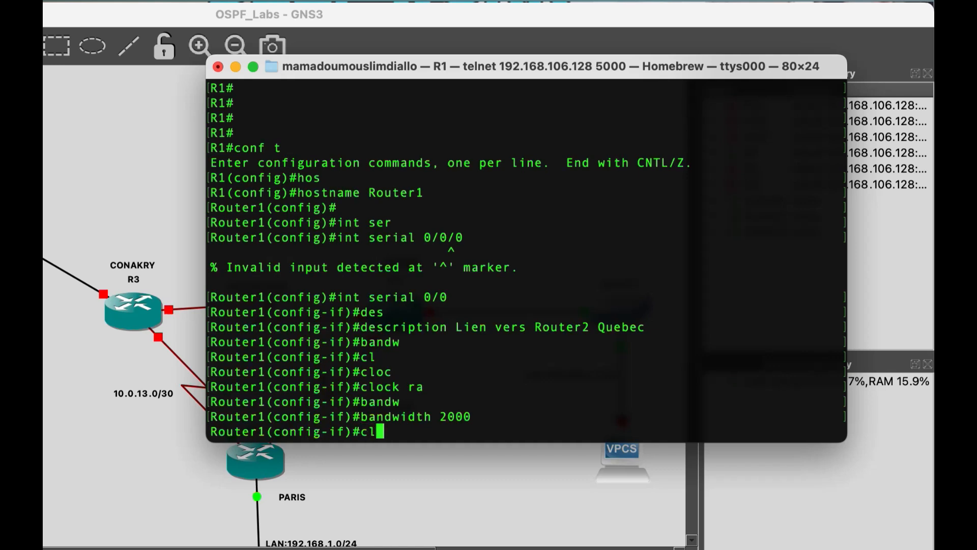
text(o)
key(Tab)
text(rate)
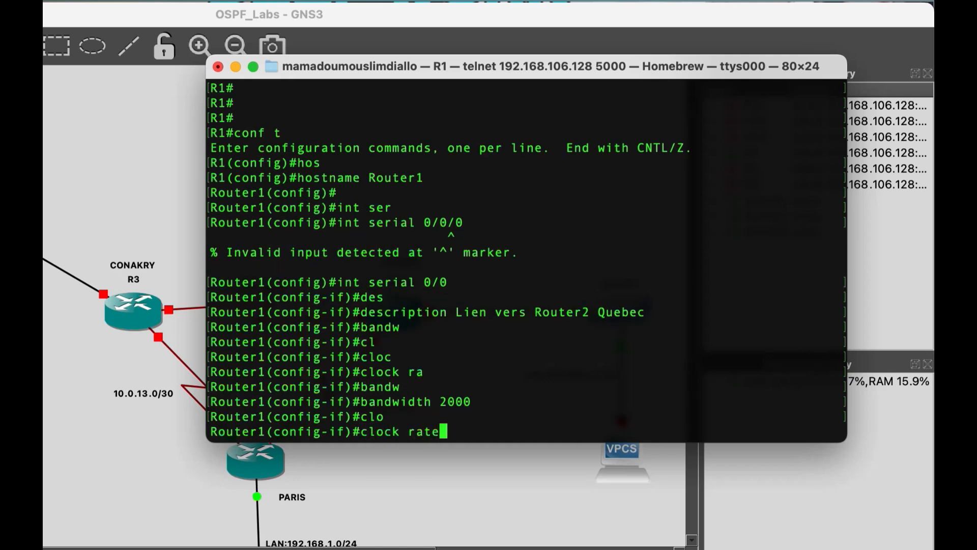
key(Tab)
text(2)
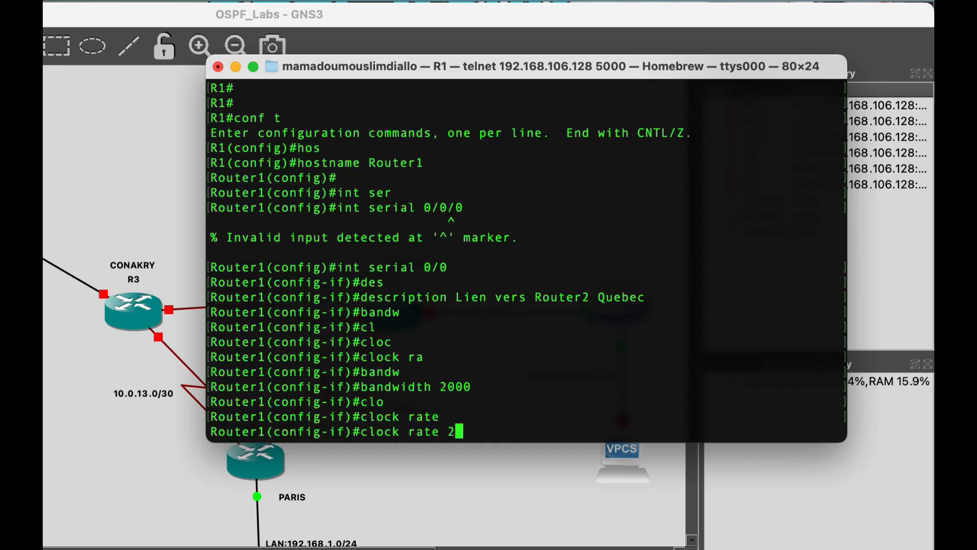
text(000000)
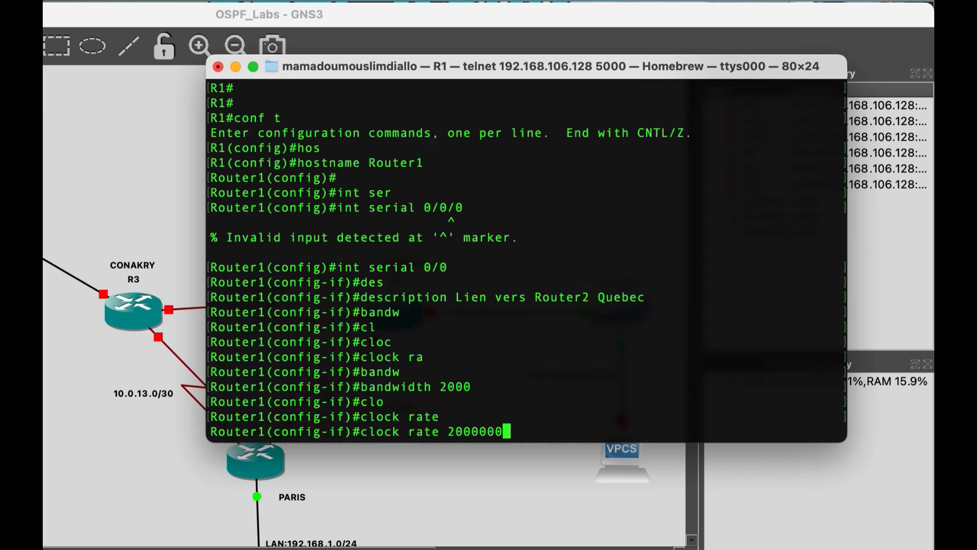
key(Return)
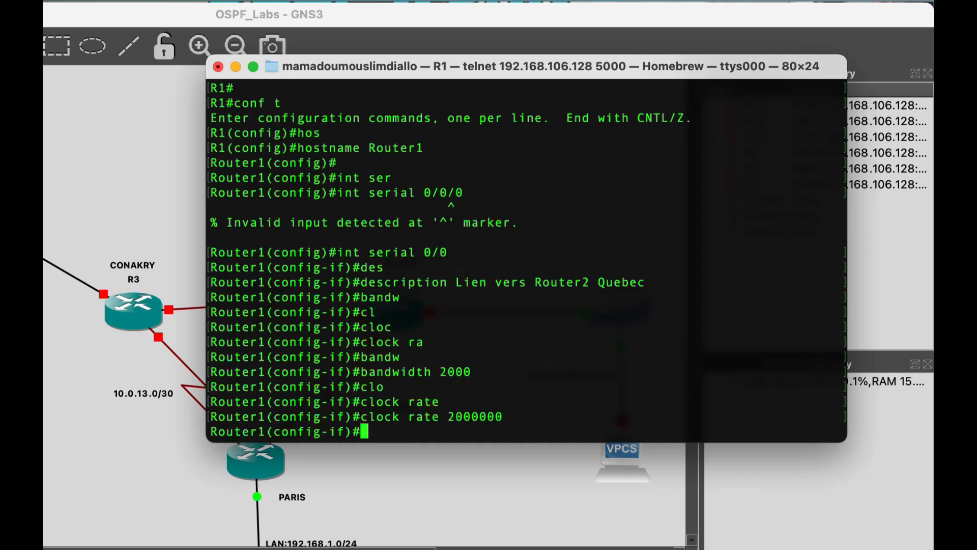
- Move the console clear of the 10.0.12.0/30 link label and try to assign 10.0.12.1 with mask 255.255.255;252 to serial 0/0
drag(527, 66, 614, 63)
text(ip add)
key(Tab)
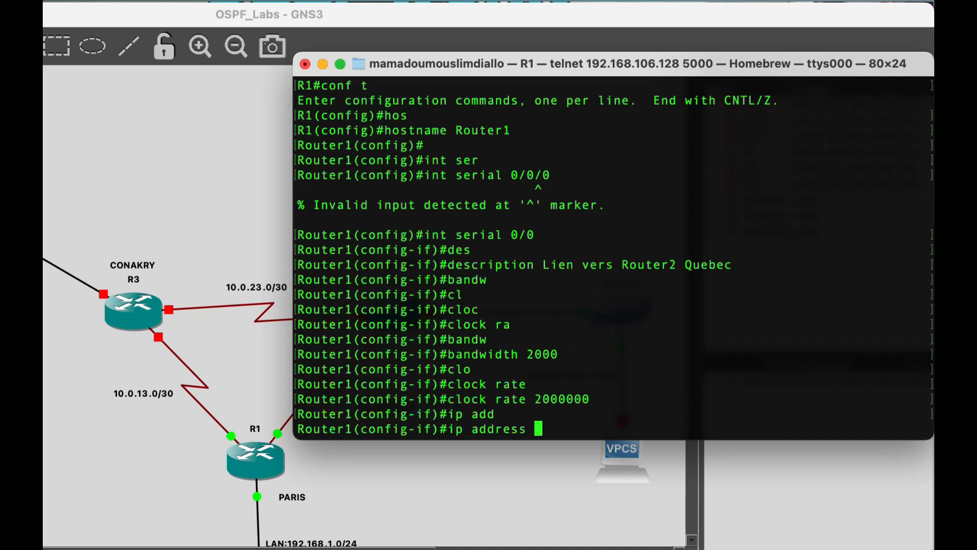
text(10.)
drag(614, 63, 772, 61)
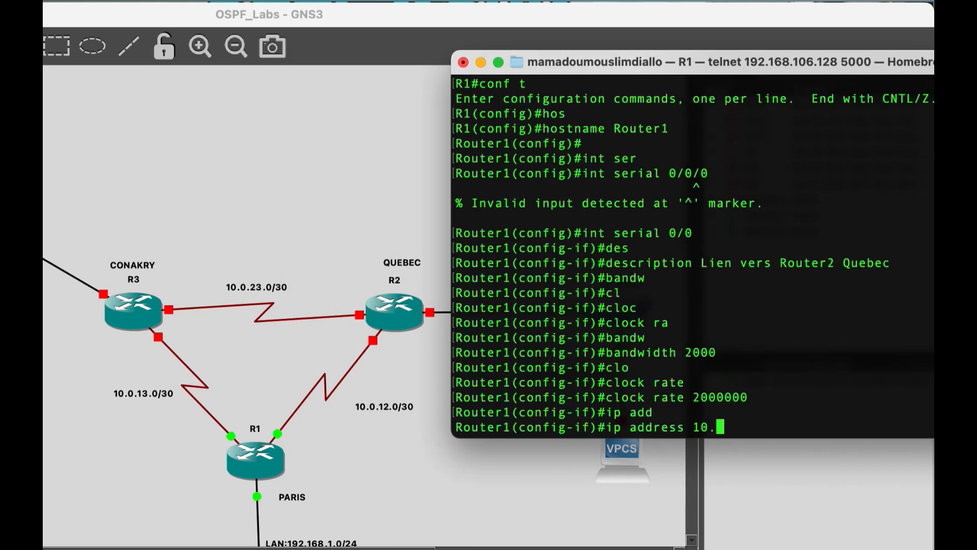
text(0)
text(.)
text(12)
text(.)
key(BackSpace)
text(.1 255.255.255;252)
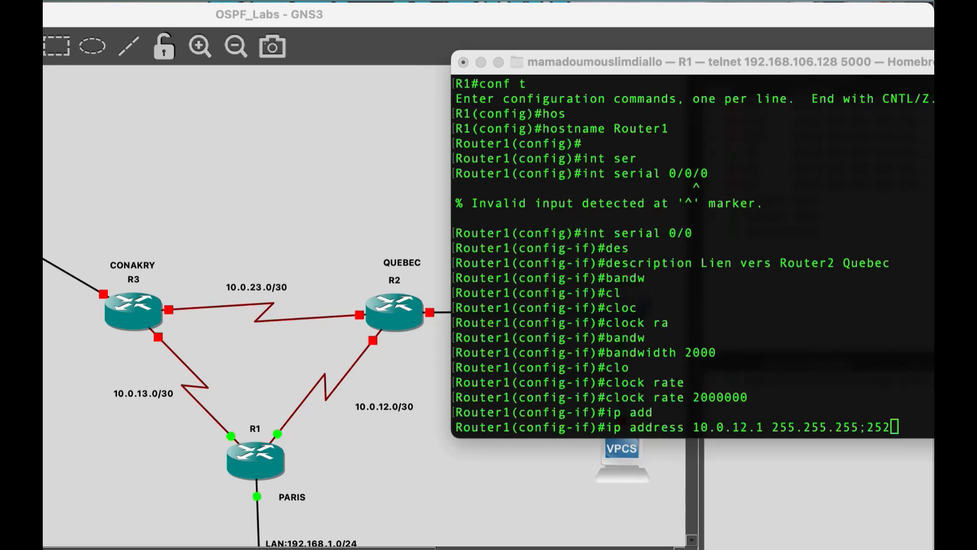
key(super+Tab)
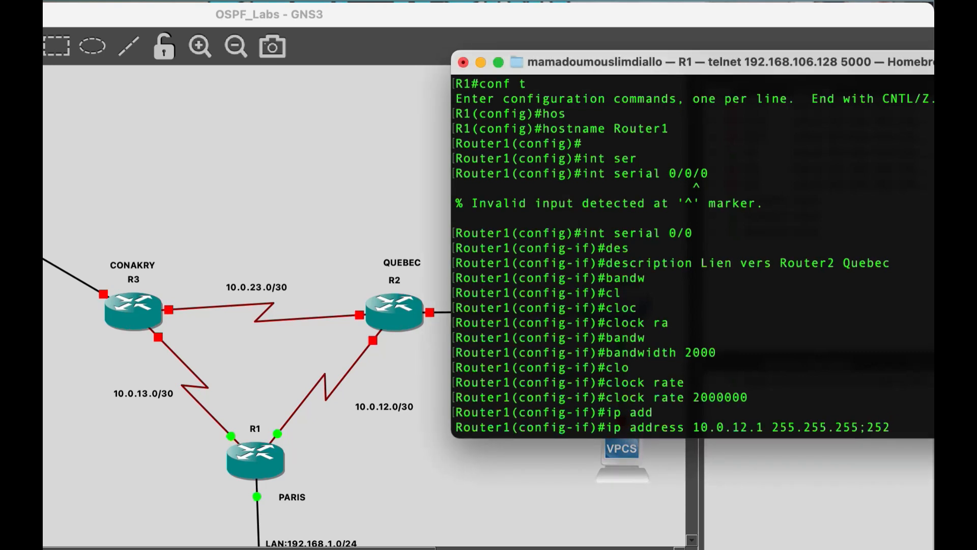
key(Return)
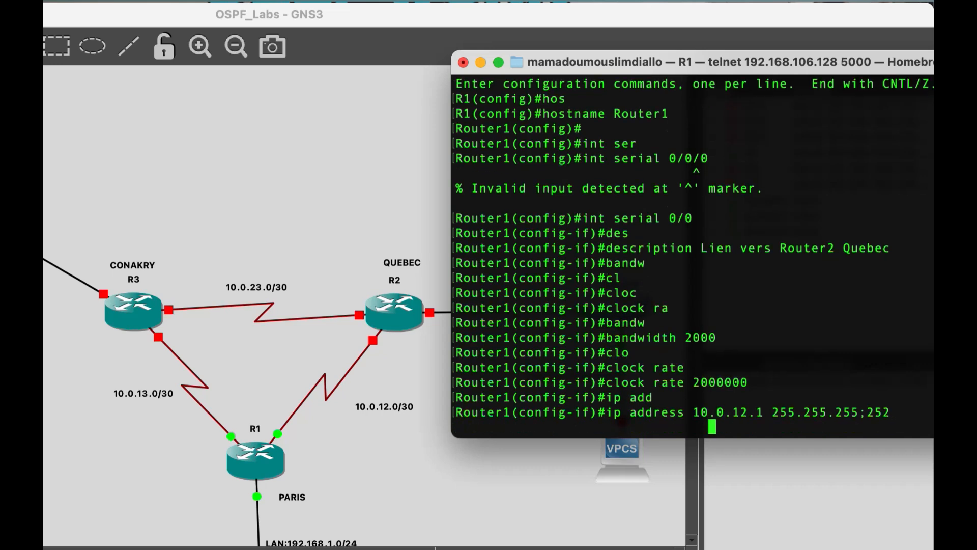
- Correct the mask separator in the previous command, assigning 10.0.12.1 with mask 255.255.255.252 to serial 0/0
key(Up)
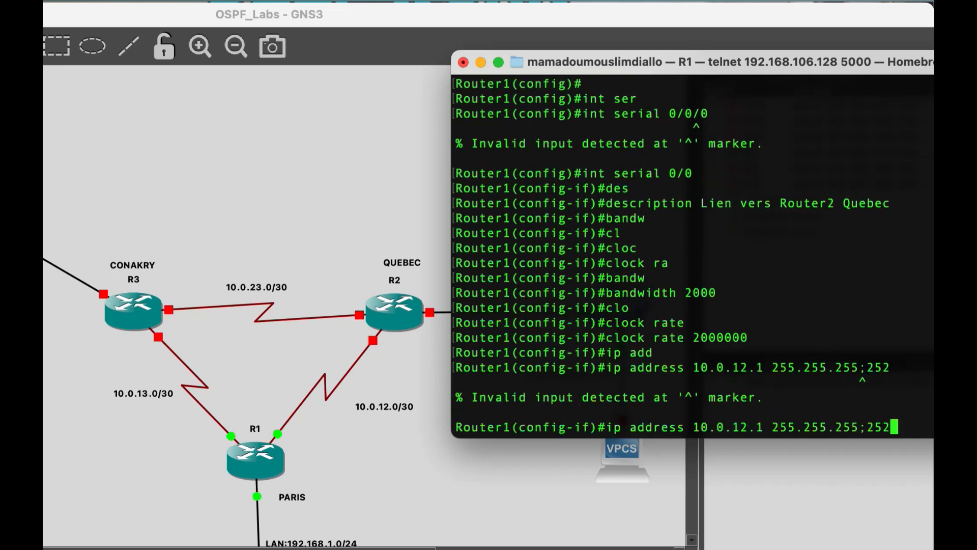
key(Left)
key(Left)
key(Left)
key(BackSpace)
text(.)
key(Return)
- Enable Router1's serial 0/0 interface with no shut and exit to global configuration mode
text(n)
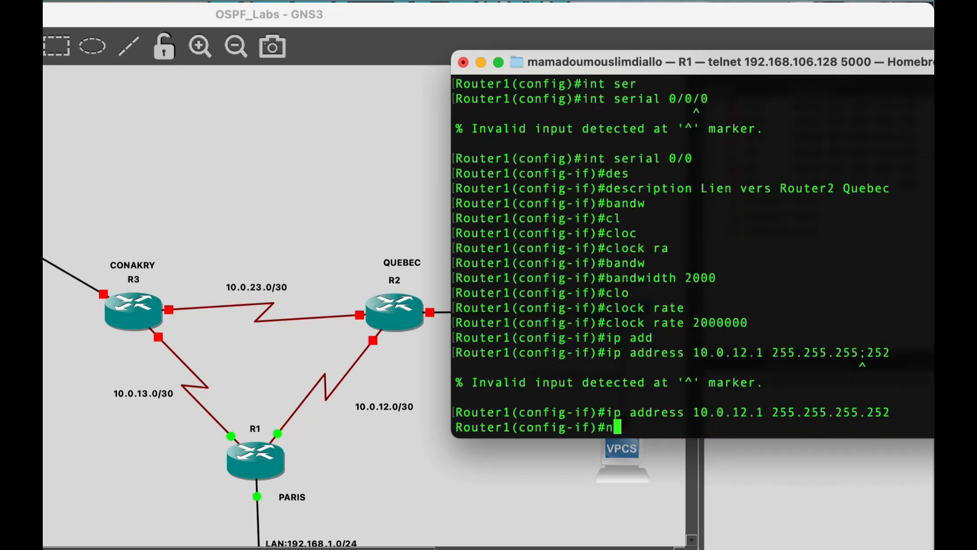
text(o shut)
key(Return)
key(Return)
key(Return)
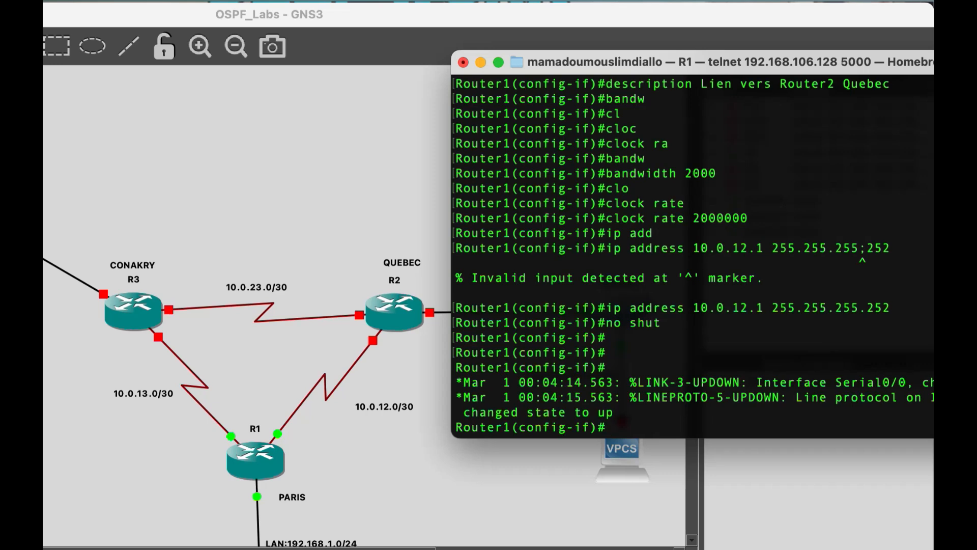
key(Return)
key(Return)
key(Return)
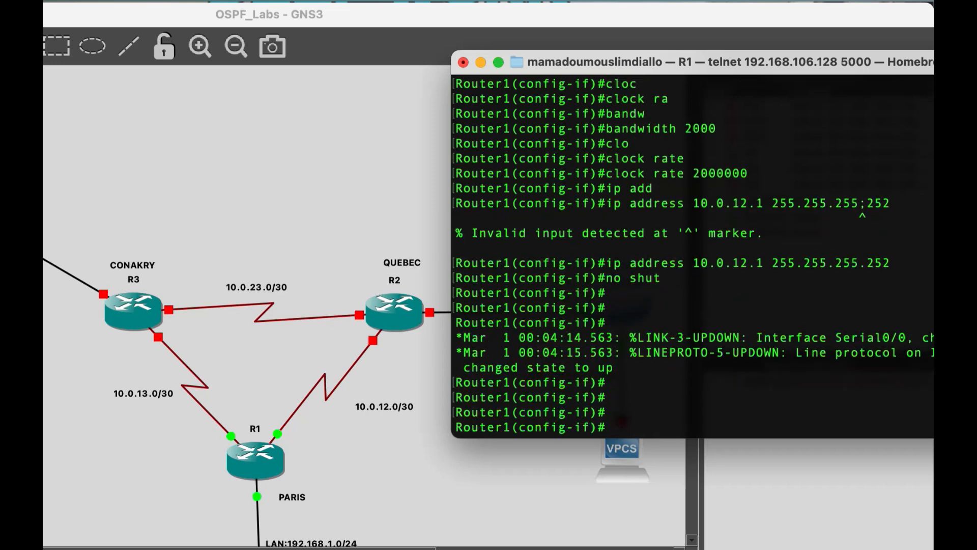
text(exit)
key(Return)
key(Return)
key(Return)
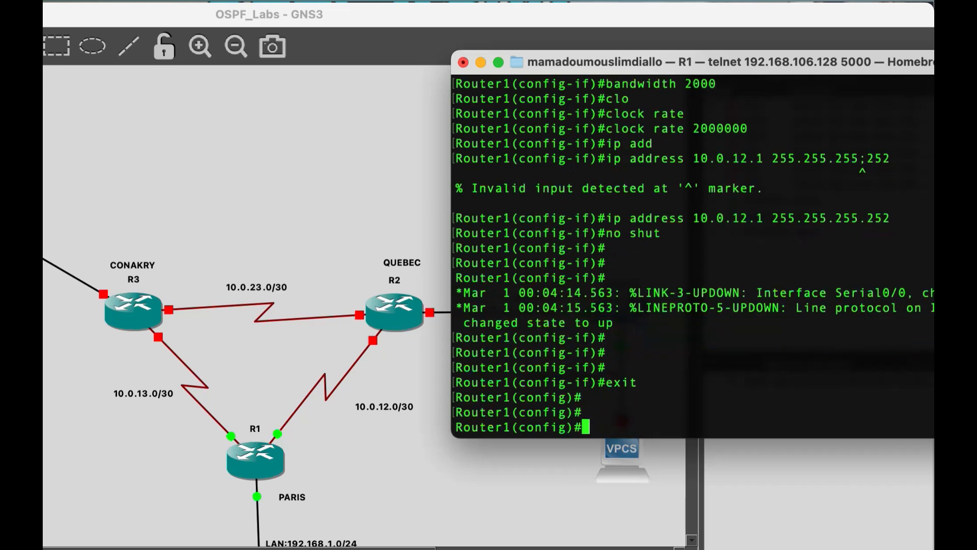
- Enter configuration of interface serial 0/1 on Router1 and set its description to "lien vers Router3 Conakry"
text(int ser)
key(Tab)
text(0/1)
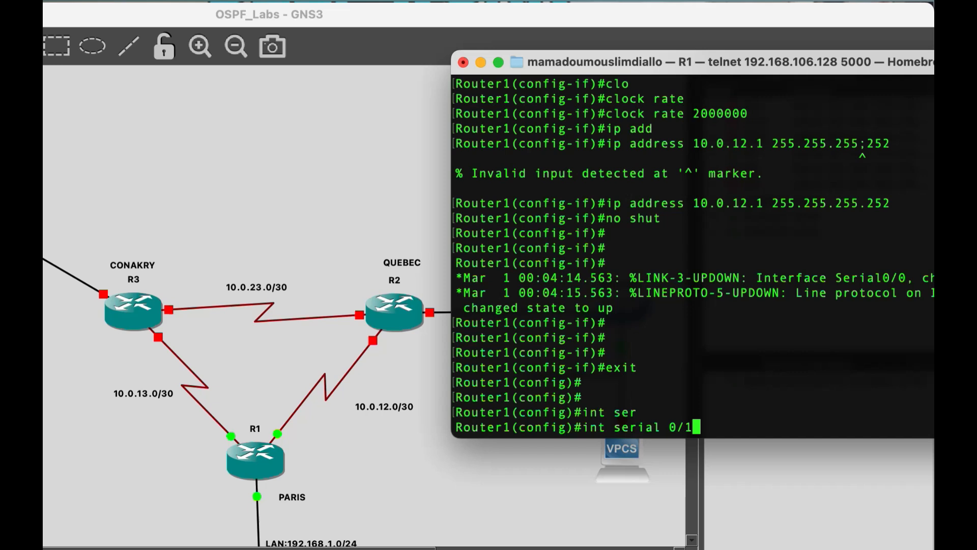
key(Return)
text(descr)
key(Tab)
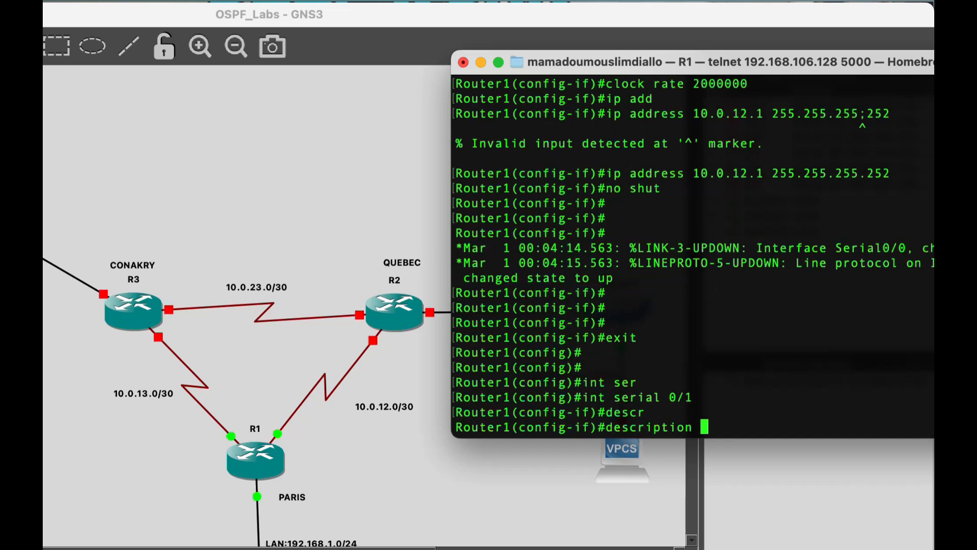
text(lien vers)
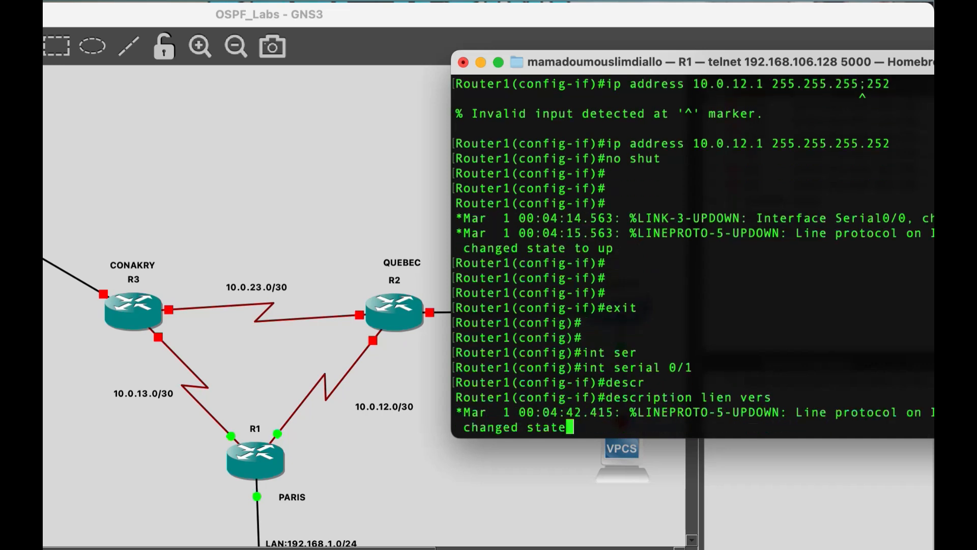
text( Router)
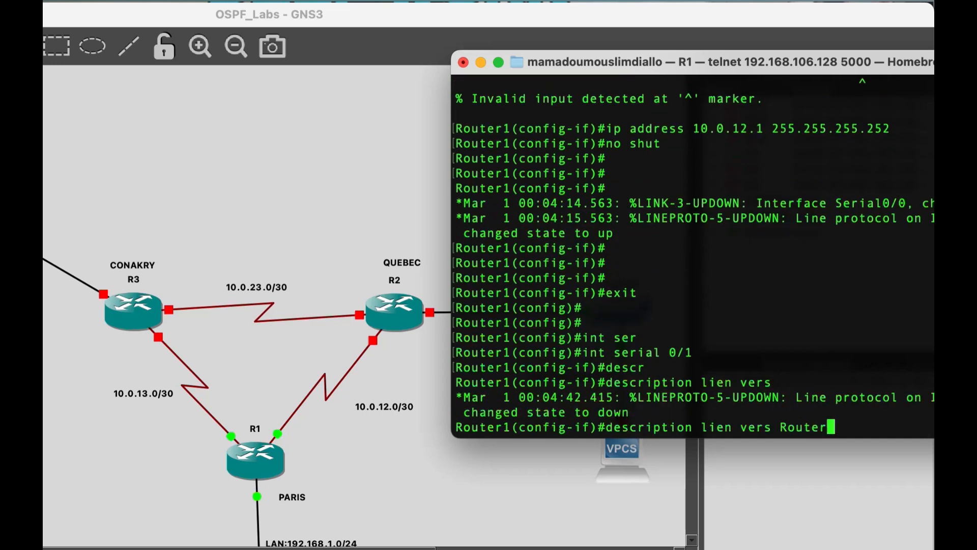
text(3 Conakry)
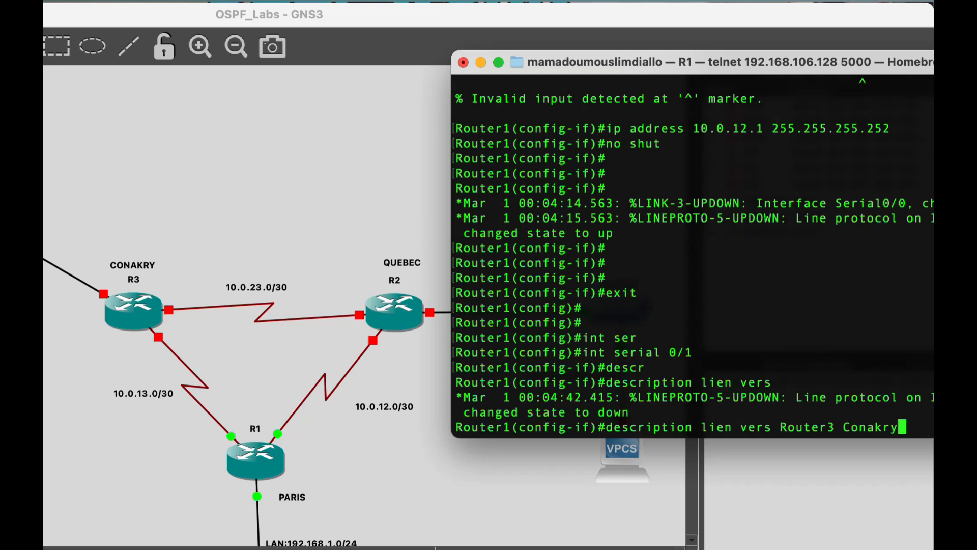
key(Return)
- Assign 10.0.13.1 with mask 255.255.255.252 to Router1's serial 0/1 interface and enable it with no shut
text(ip add)
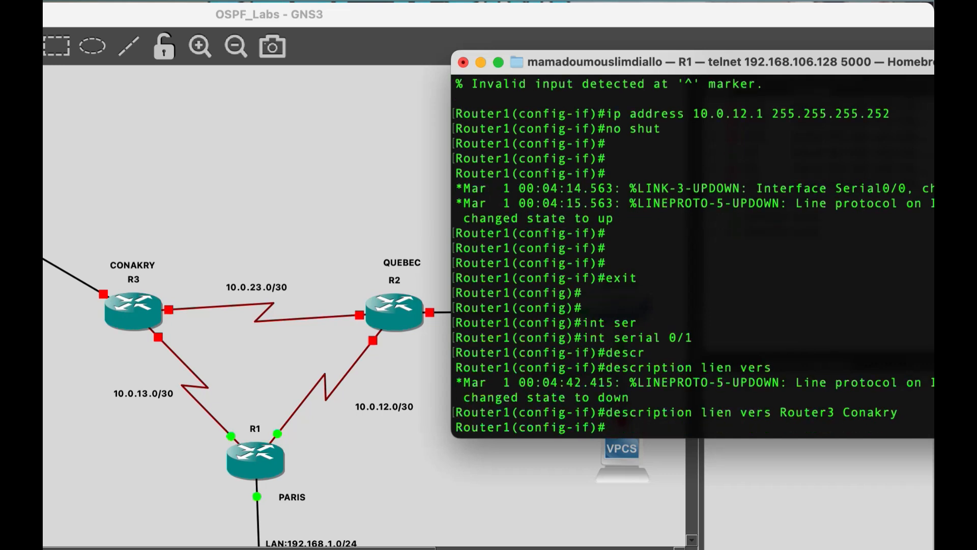
key(Tab)
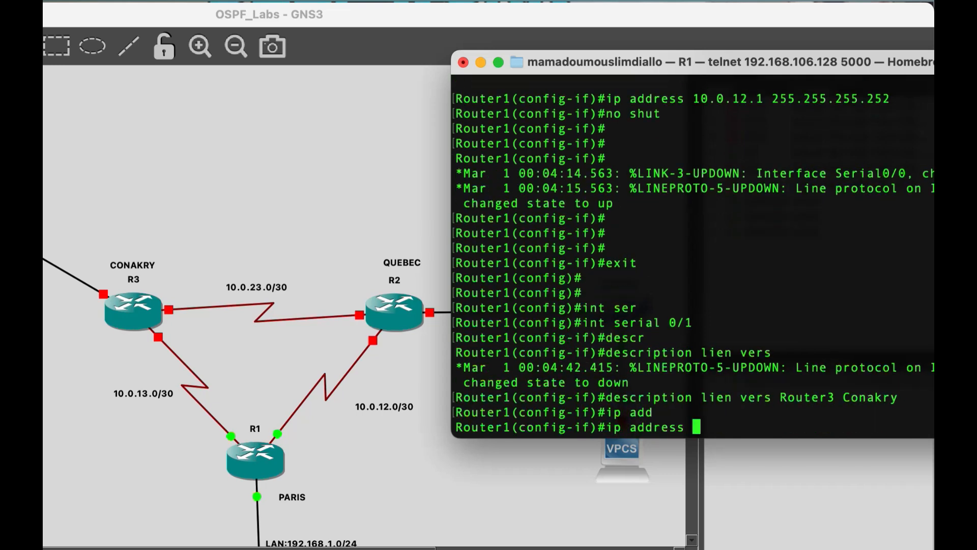
text(10.0.13.1 255.255)
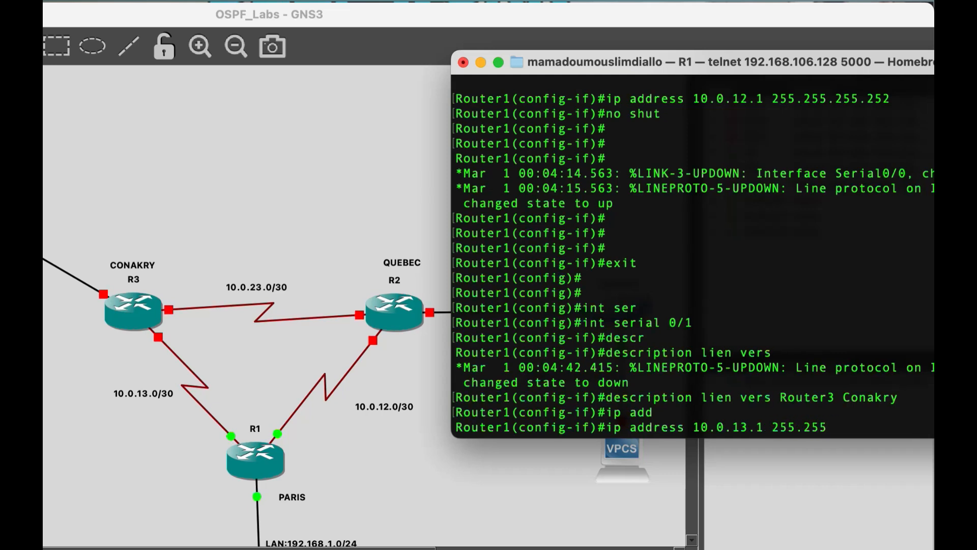
text(.255.252)
key(Return)
text(no shut)
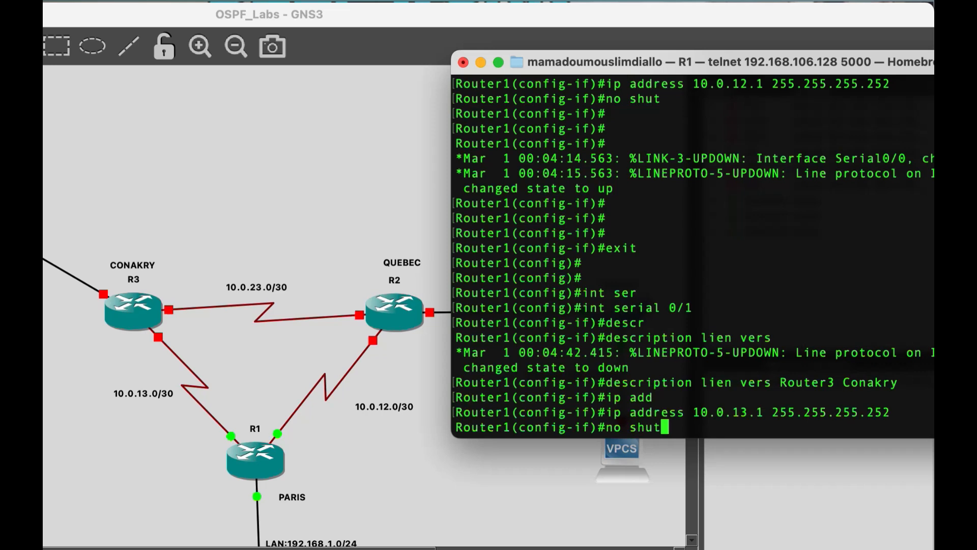
key(Return)
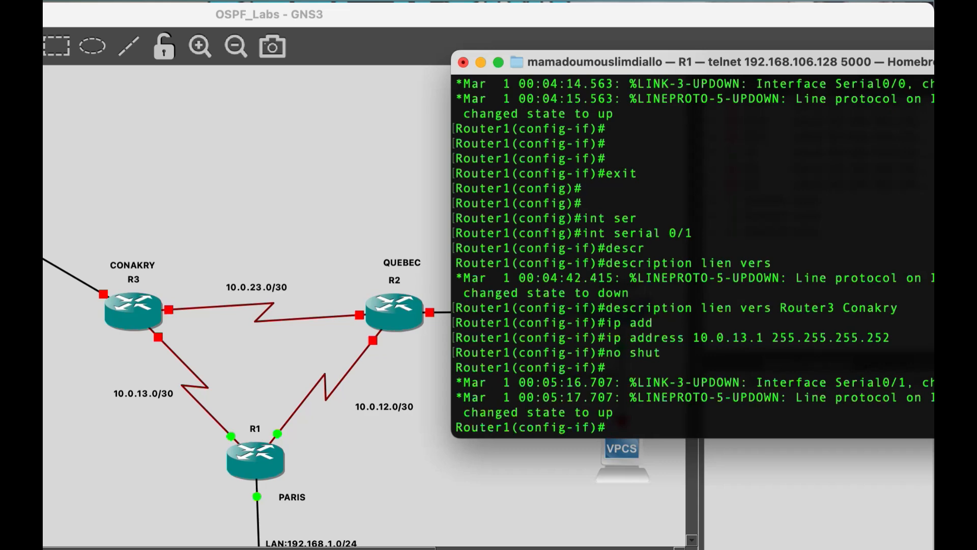
- Check the Paris LAN in the GNS3 topology, then return to Router1's console and exit serial 0/1 configuration
key(super+Tab)
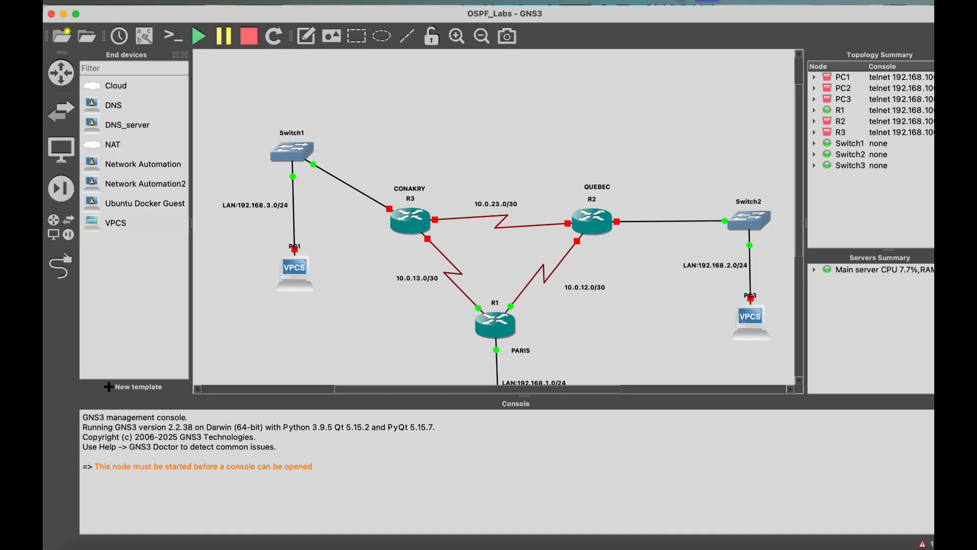
scroll(305, 397, down, 3)
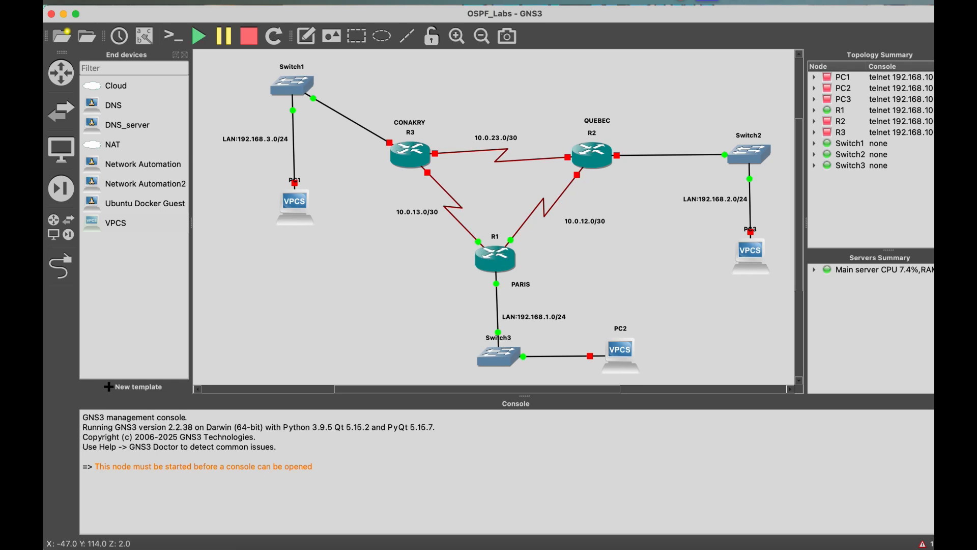
click(562, 549)
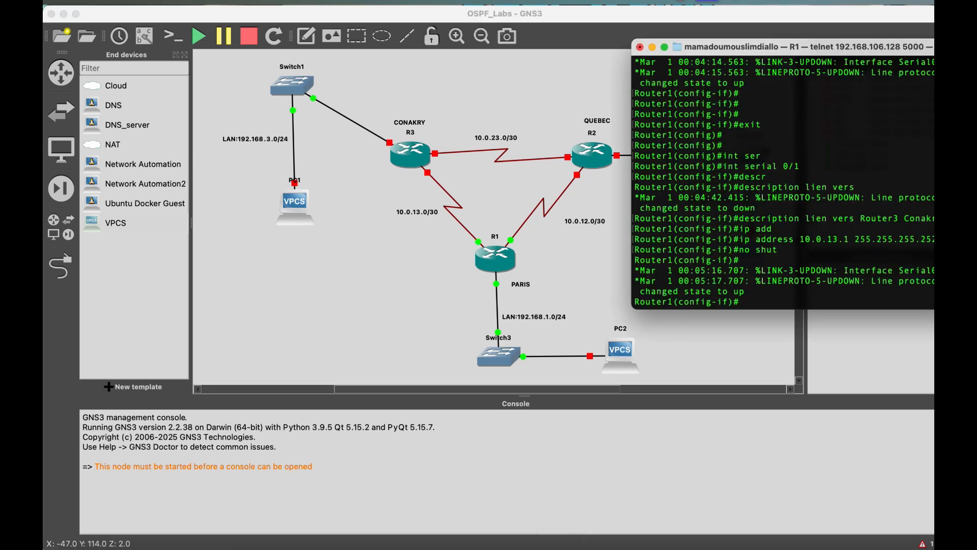
text(exit)
key(Return)
key(Return)
key(Return)
key(Return)
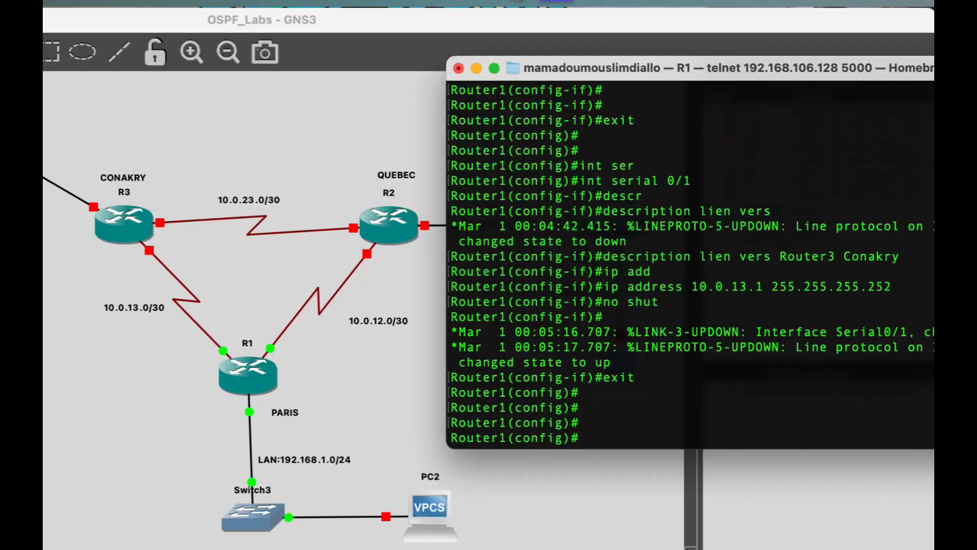
- Enter configuration of interface fastEthernet 0/0 on Router1
text(int fas)
key(Tab)
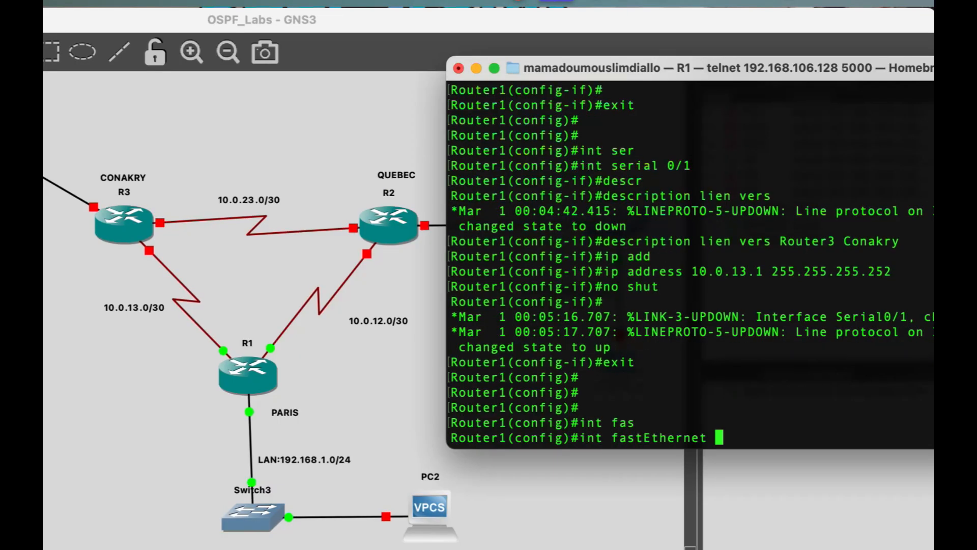
text(0/0)
key(Return)
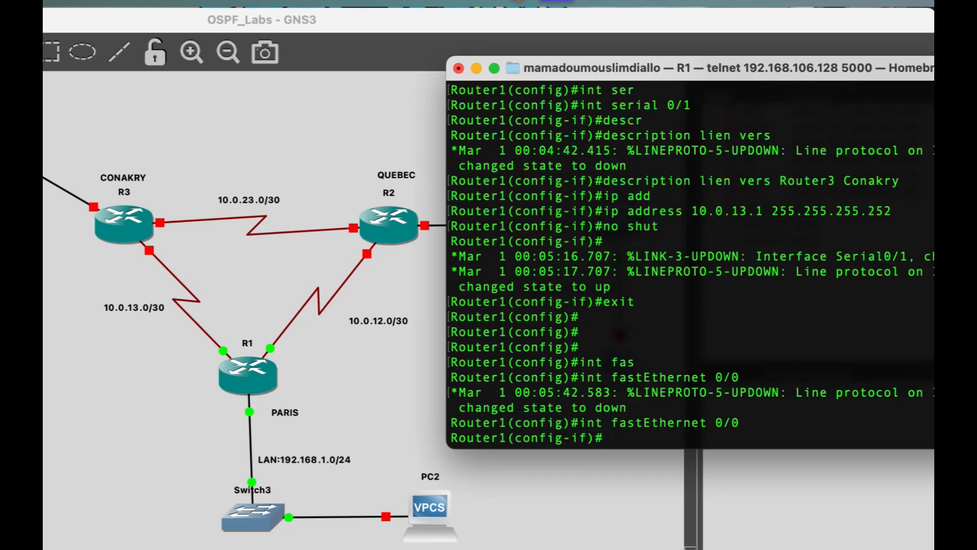
- Assign IP address 192.168.1.1 with mask 255.255.255.0 to Router1's fastEthernet 0/0 interface
text(ip add)
key(Tab)
drag(764, 68, 637, 66)
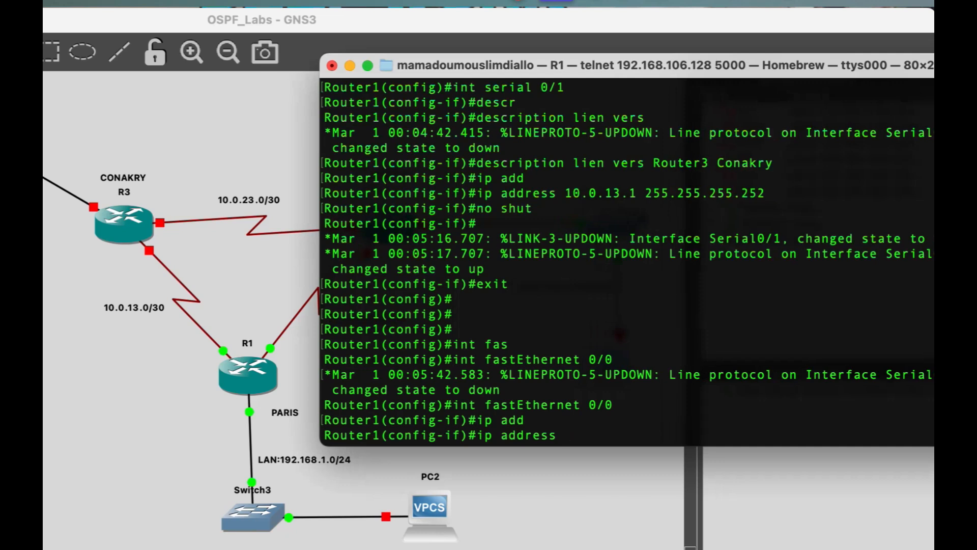
text(192.168.1.1 2)
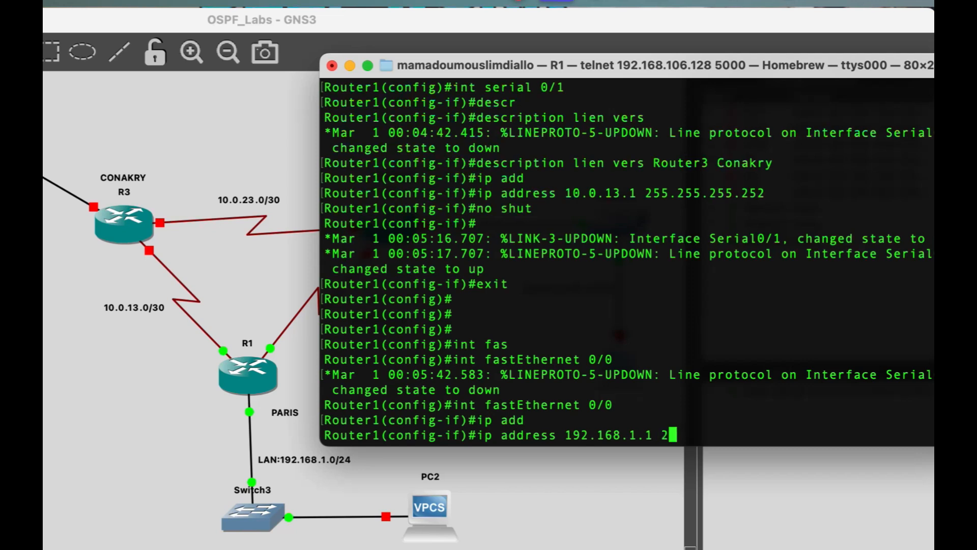
text(55.255.255.0)
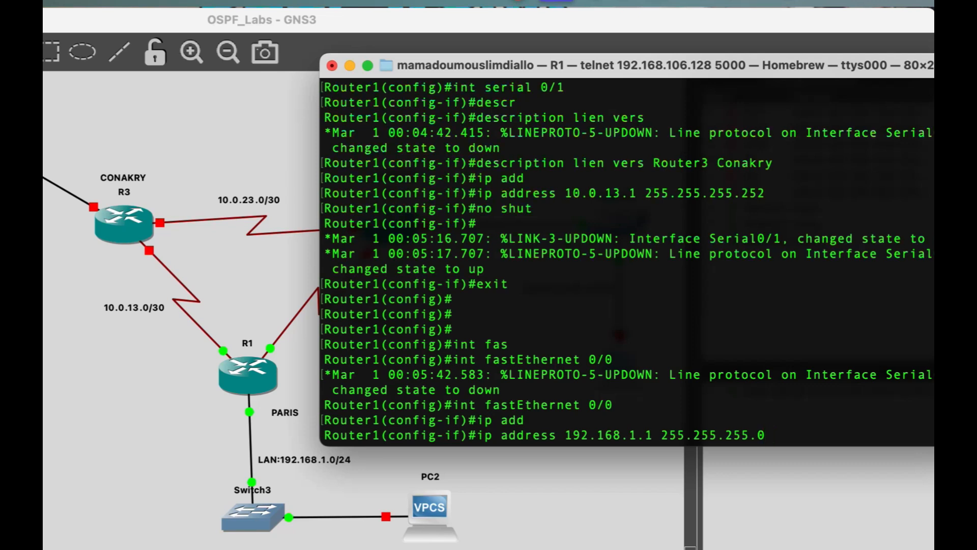
key(Return)
- Enable Router1's fastEthernet 0/0 with no shut and exit back to global configuration mode
text(no shut)
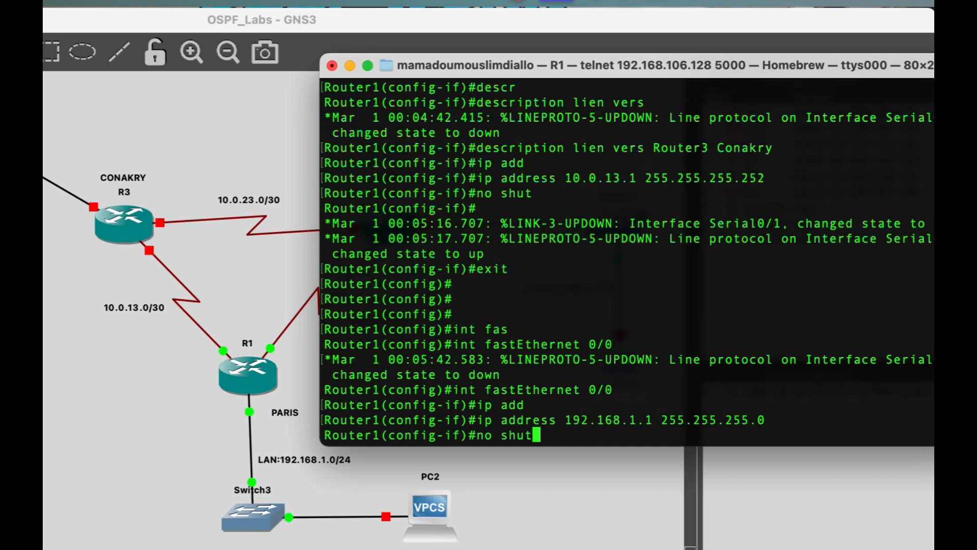
key(Return)
key(Return)
key(Return)
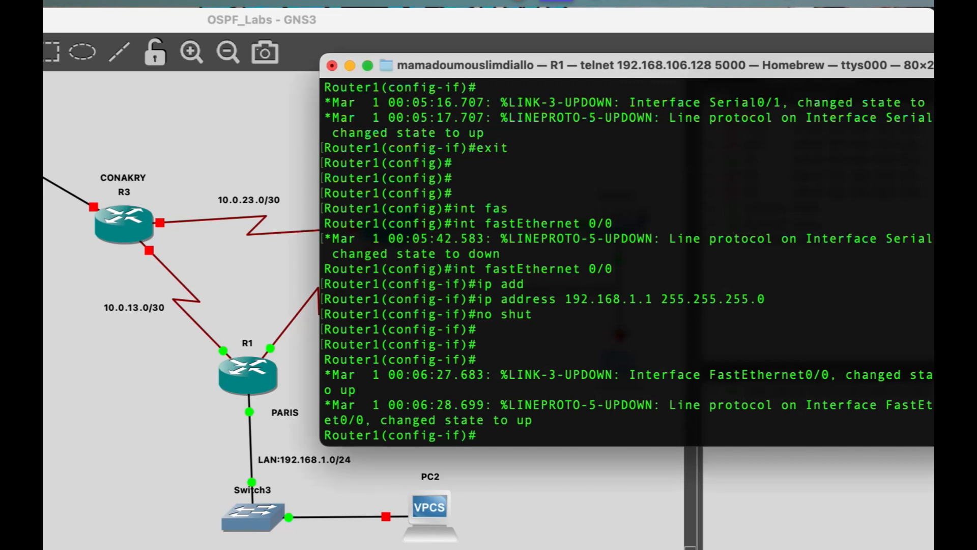
text(exit)
key(Return)
key(Return)
key(Return)
key(Return)
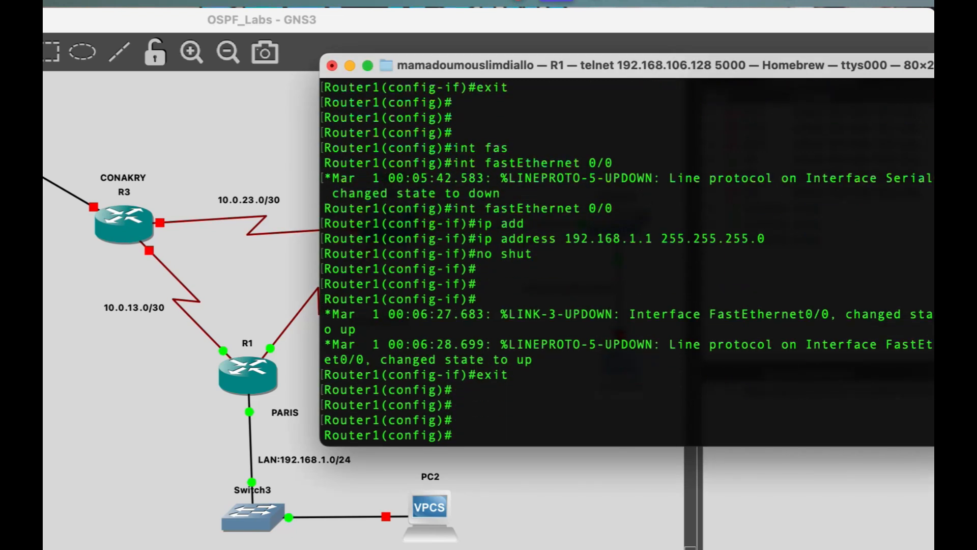
- Create interface loopback 0 on Router1 and assign it 1.1.1.1 with mask 255.255.255.255
text(int lo)
key(Tab)
text(0)
key(Return)
text(ip ad)
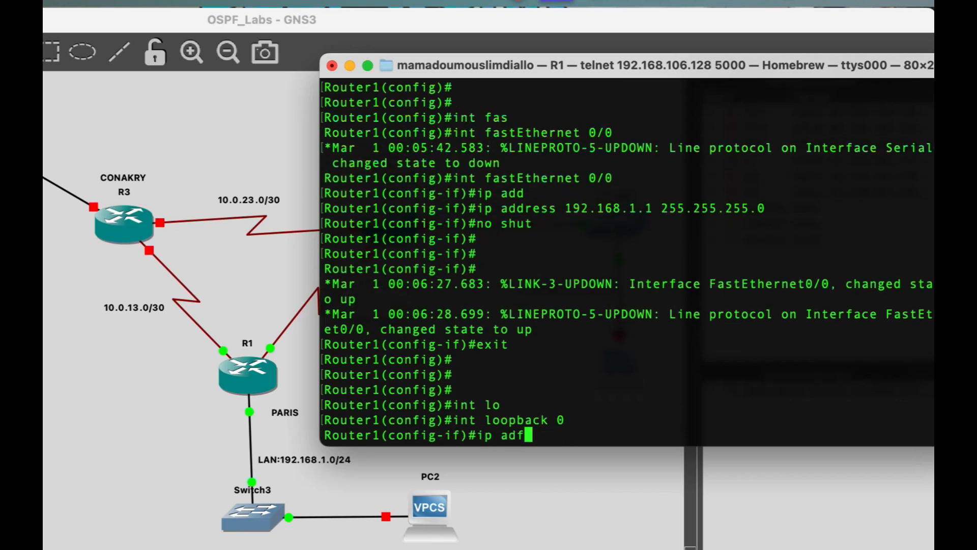
text(d)
key(Tab)
text(1.1.1.1)
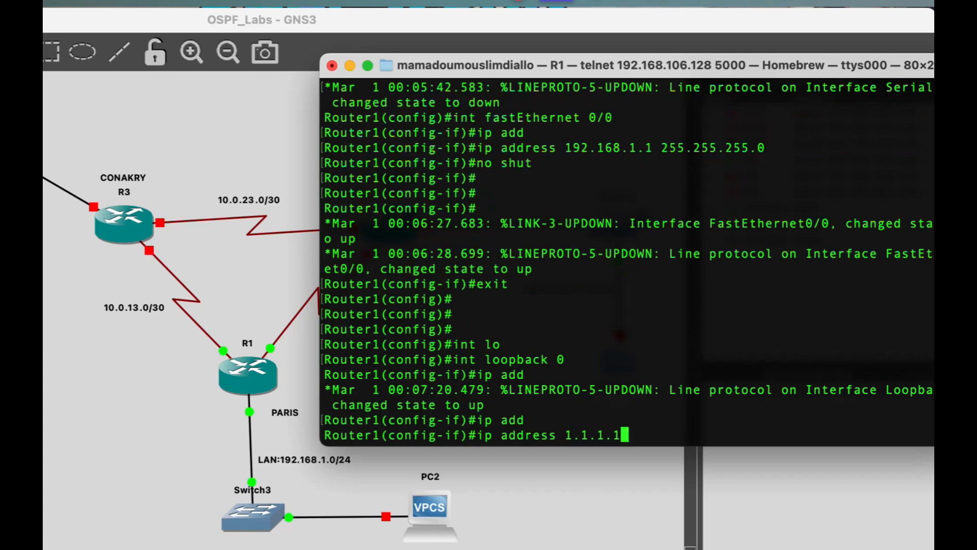
text( 255.255.2555)
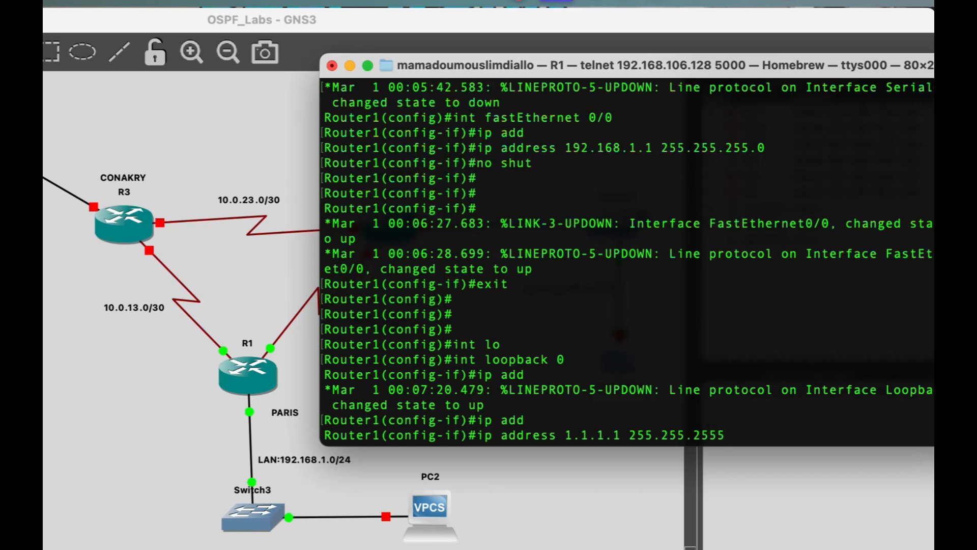
key(BackSpace)
text(.255)
key(Return)
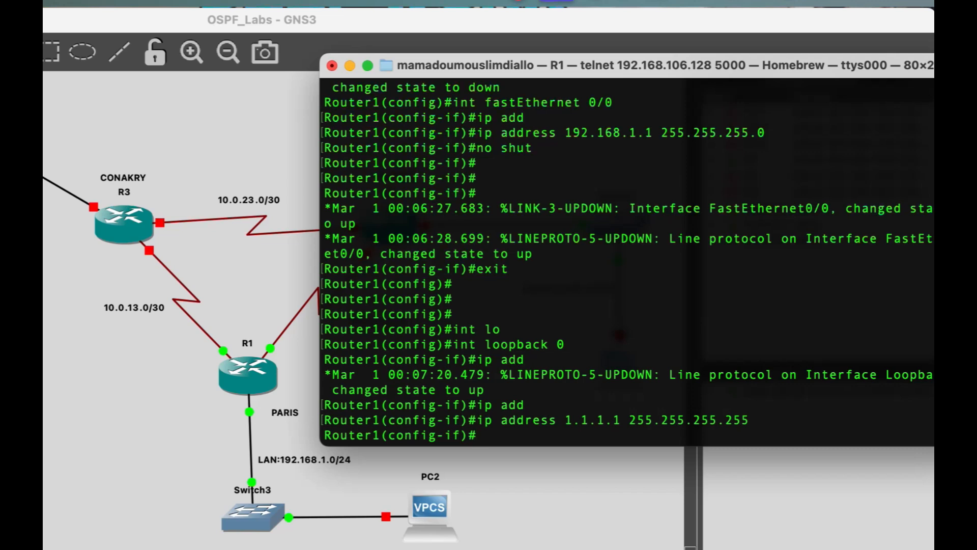
- Enable Router1's loopback 0 with no shut and end configuration to return to privileged mode
text(no shut)
key(Return)
key(Return)
key(Return)
key(Return)
text(end)
key(Return)
key(Return)
key(Return)
key(Return)
key(Return)
key(Return)
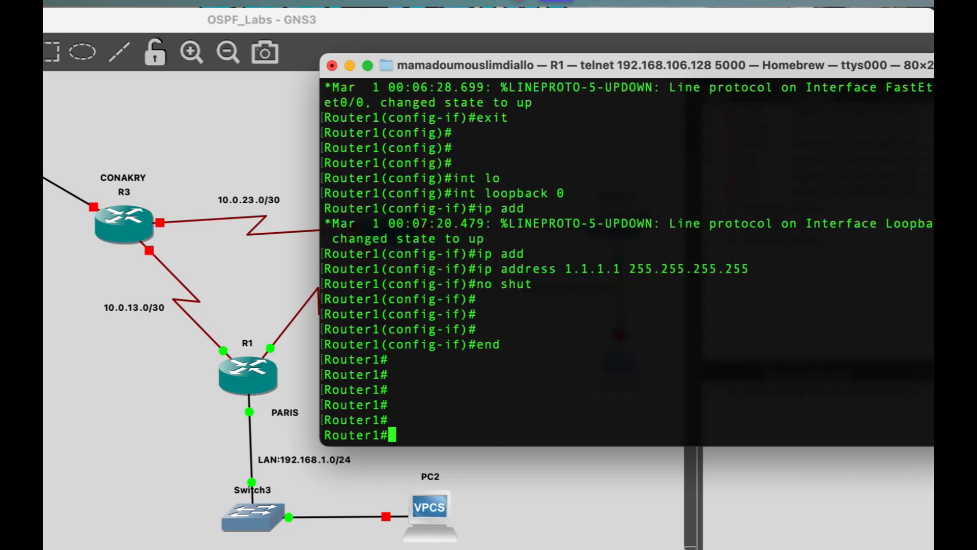
- Save Router1's configuration with wr me and close its console, terminating the telnet session
text(wr me)
key(Return)
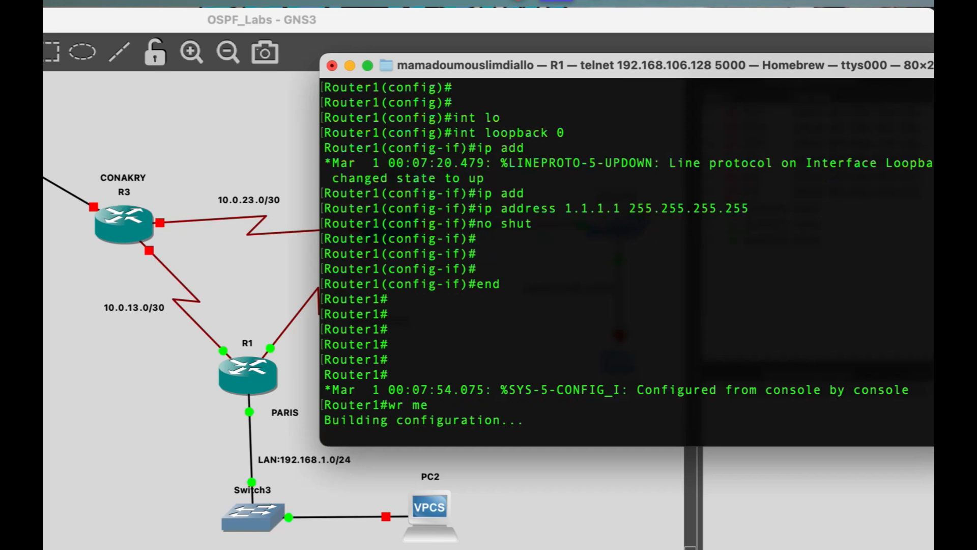
click(332, 65)
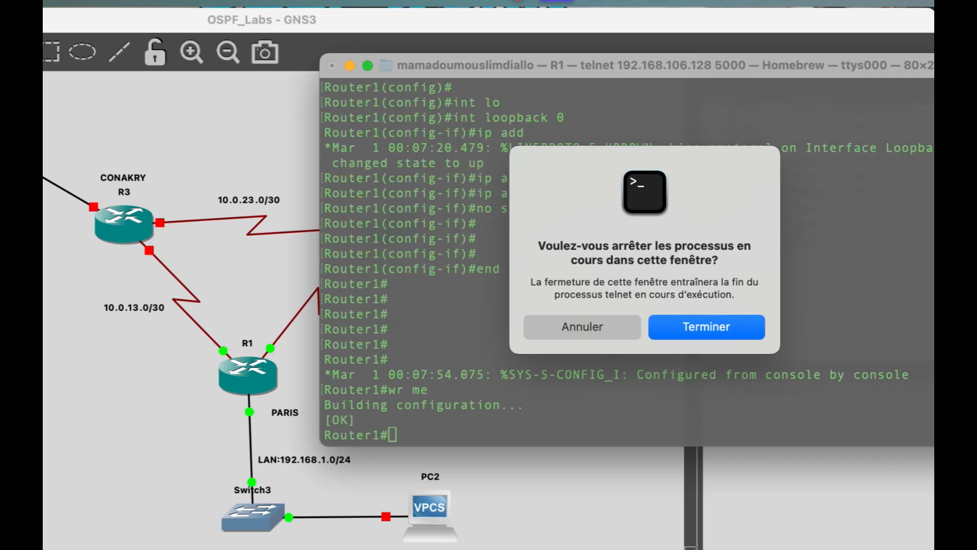
key(Return)
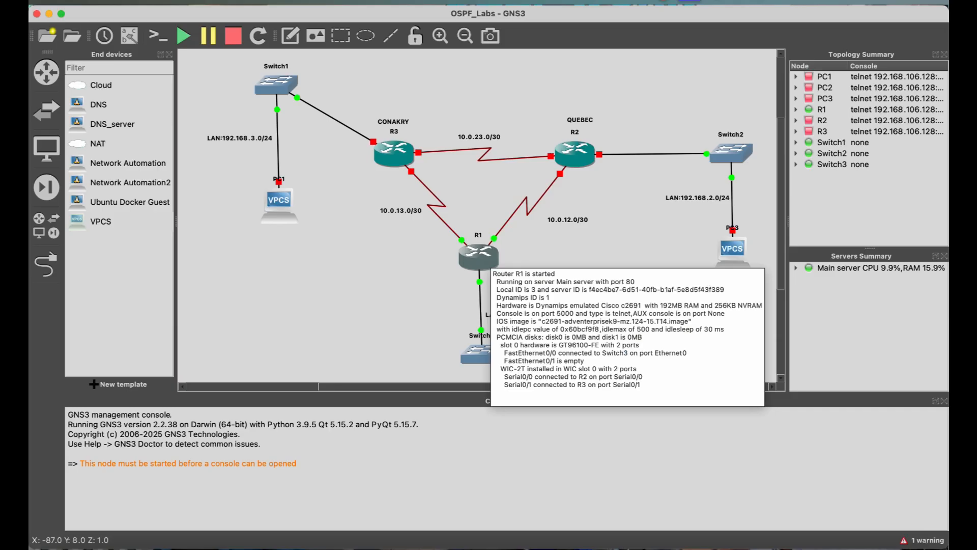
- Reopen R1's console, review its interfaces with show ip int brief, and close the console again
right_click(489, 255)
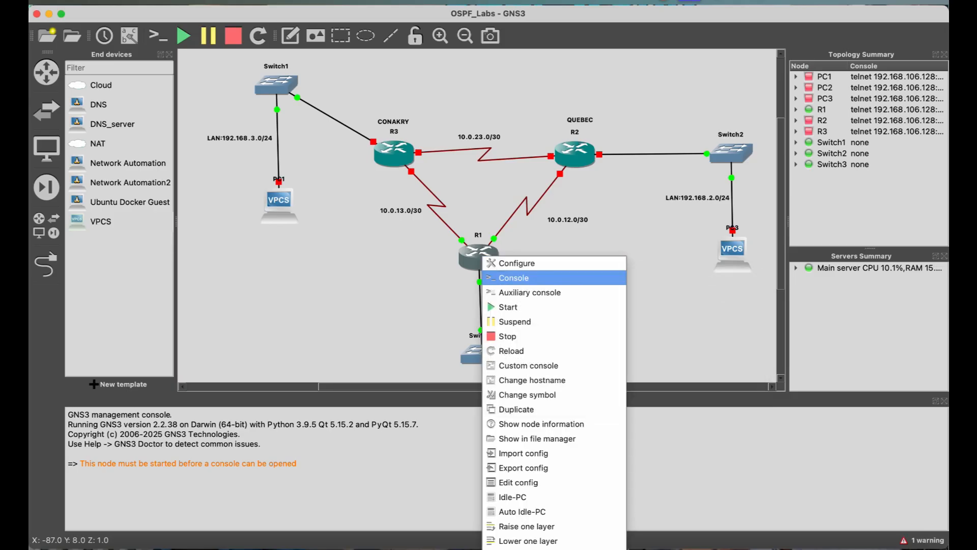
click(509, 277)
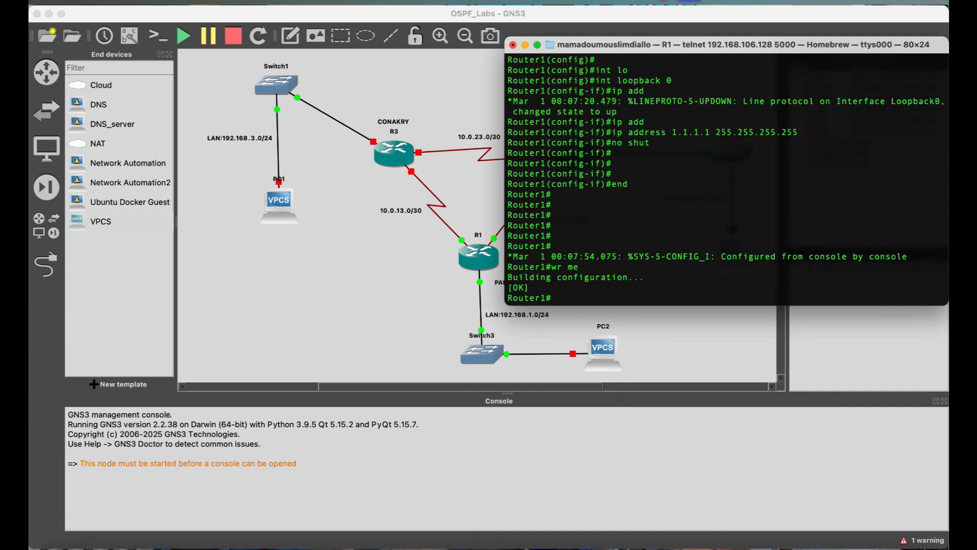
text(sh)
key(Tab)
text(ip int brief)
key(Tab)
key(Return)
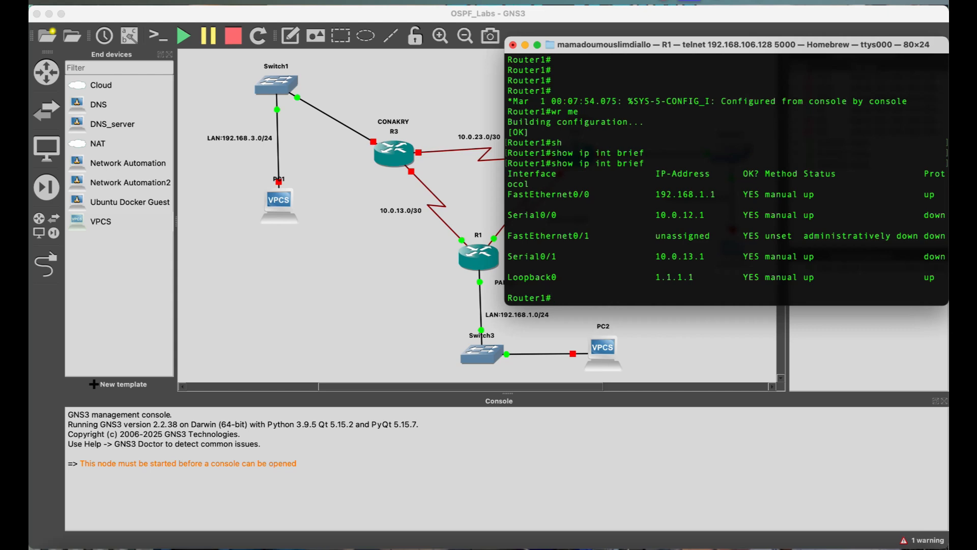
key(super+w)
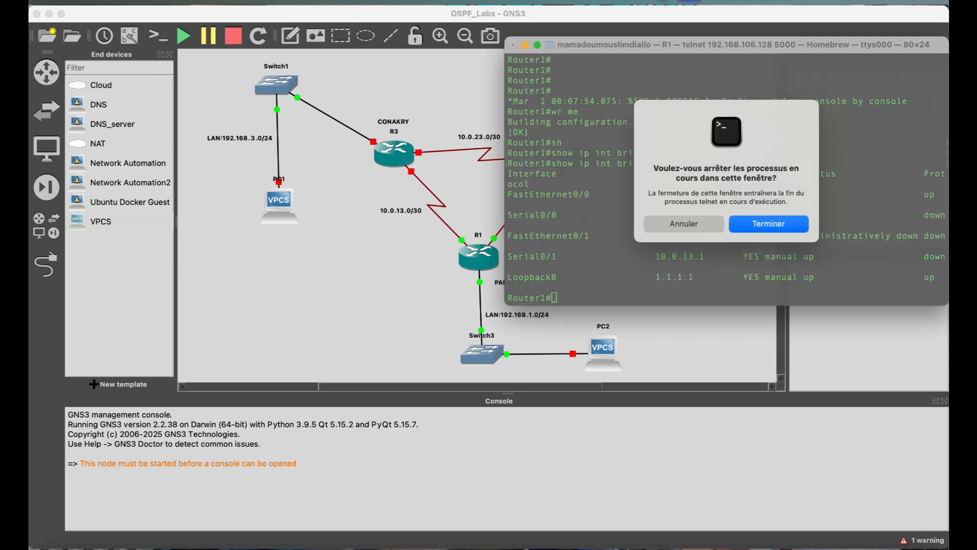
key(Return)
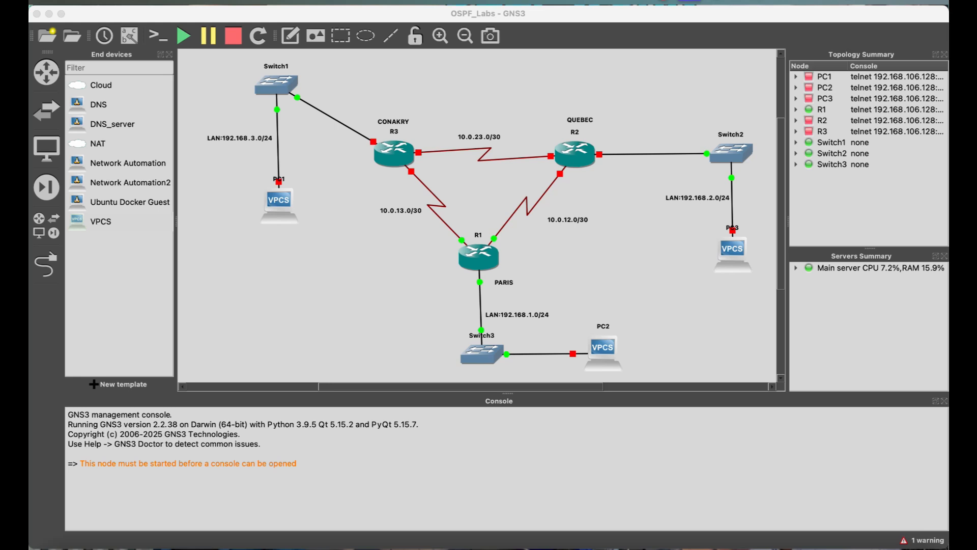
right_click(567, 157)
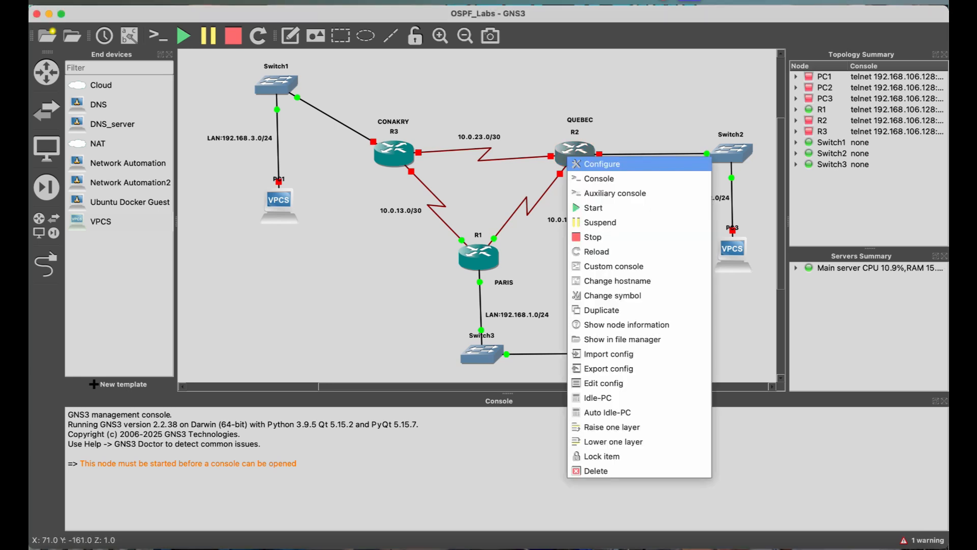
click(602, 163)
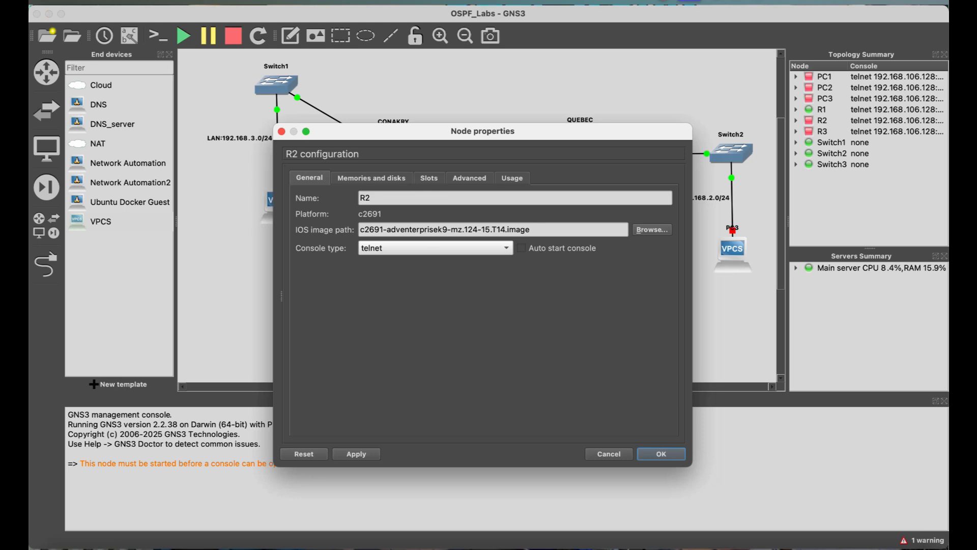
key(Escape)
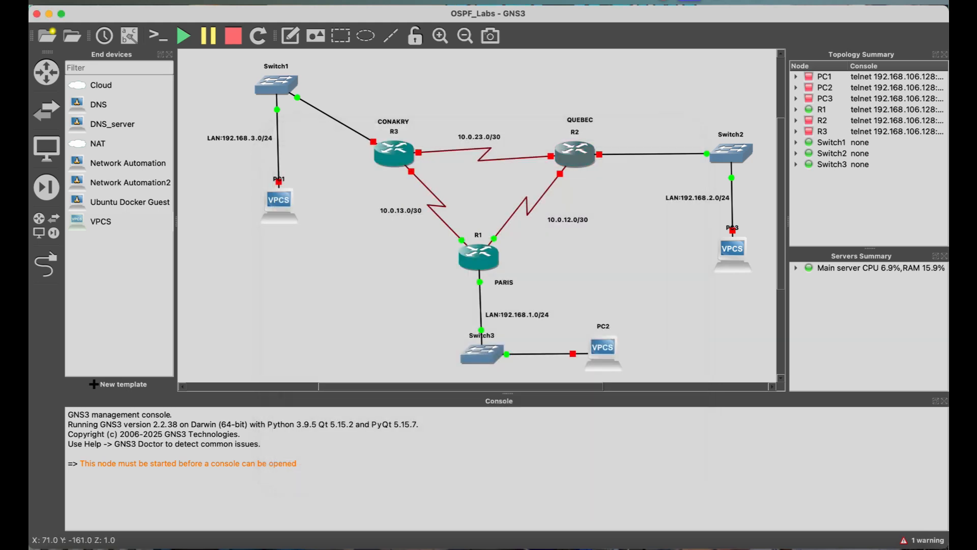
right_click(573, 157)
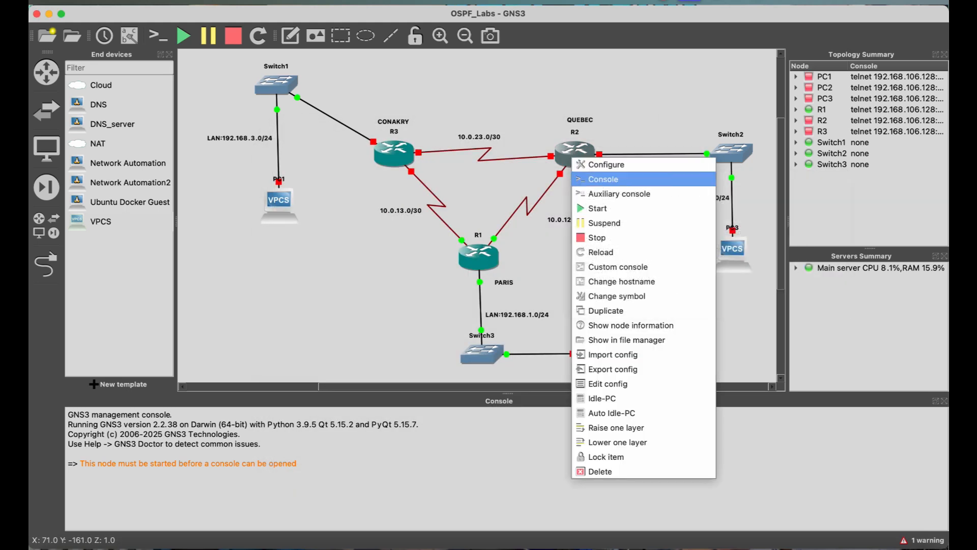
click(603, 179)
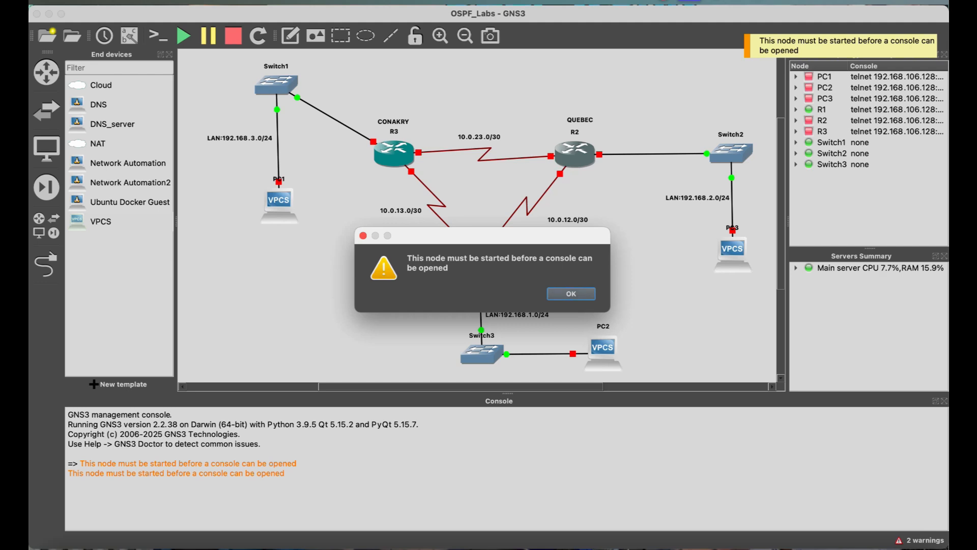
key(Return)
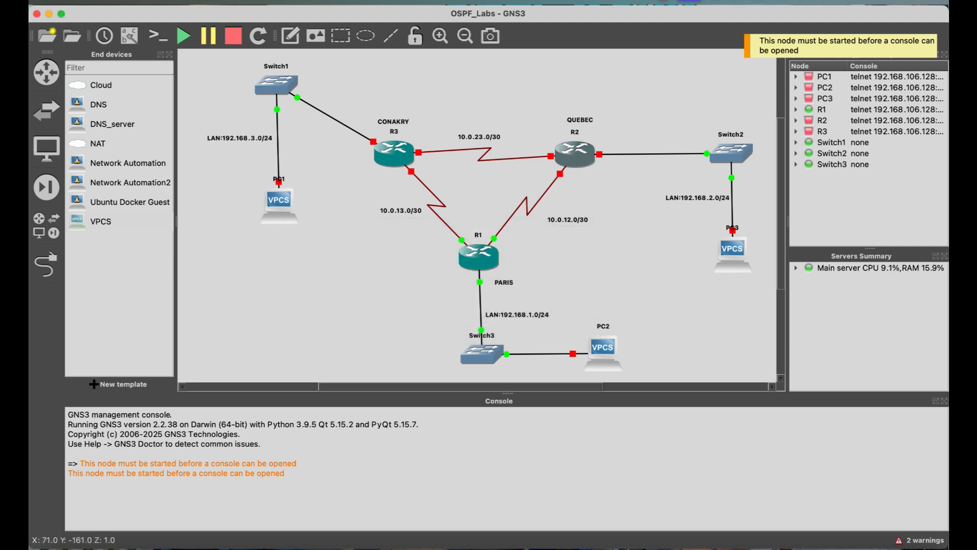
- Start router R2 (QUEBEC) and open its console through to the command prompt, keeping R2 in the topology uncovered
right_click(567, 147)
click(600, 197)
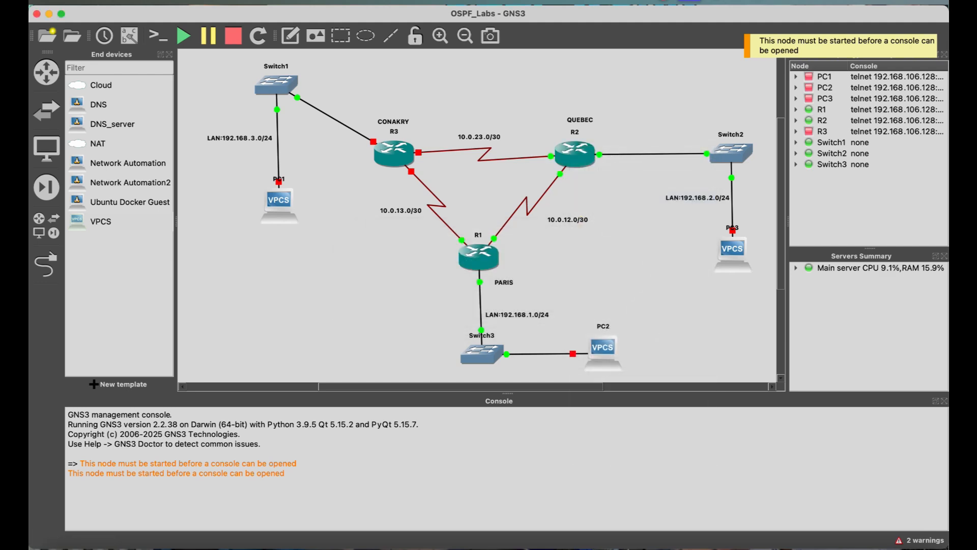
right_click(575, 159)
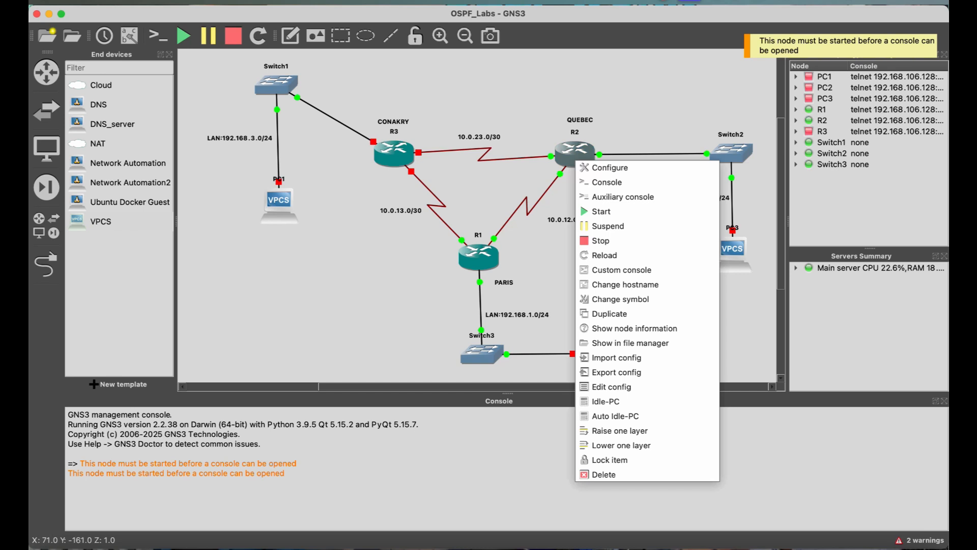
click(607, 182)
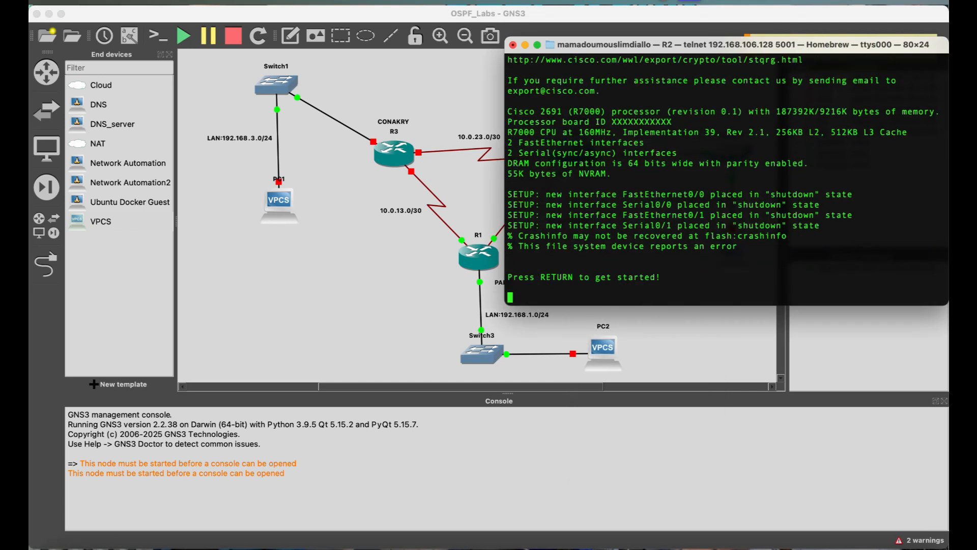
drag(712, 45, 272, 42)
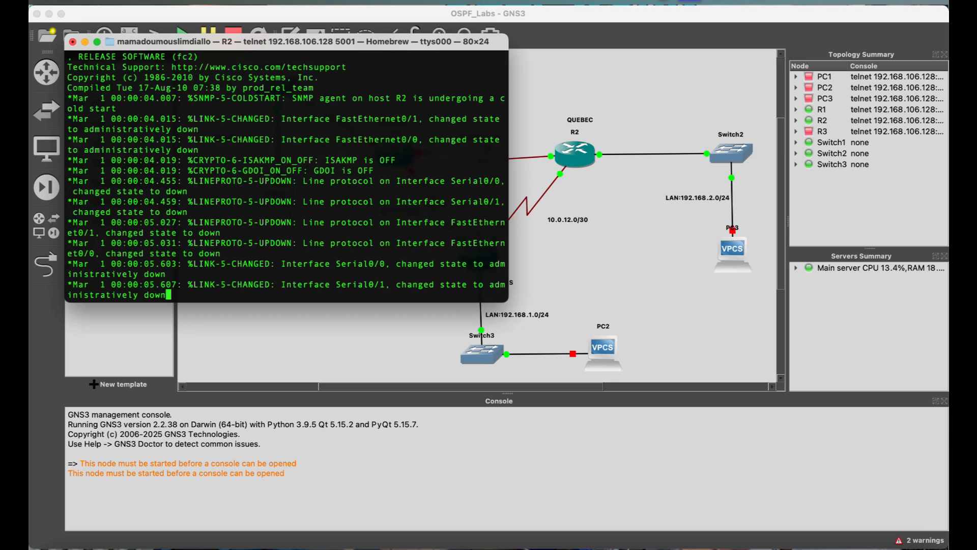
key(Return)
key(Return)
key(Return)
key(Return)
key(Return)
key(Return)
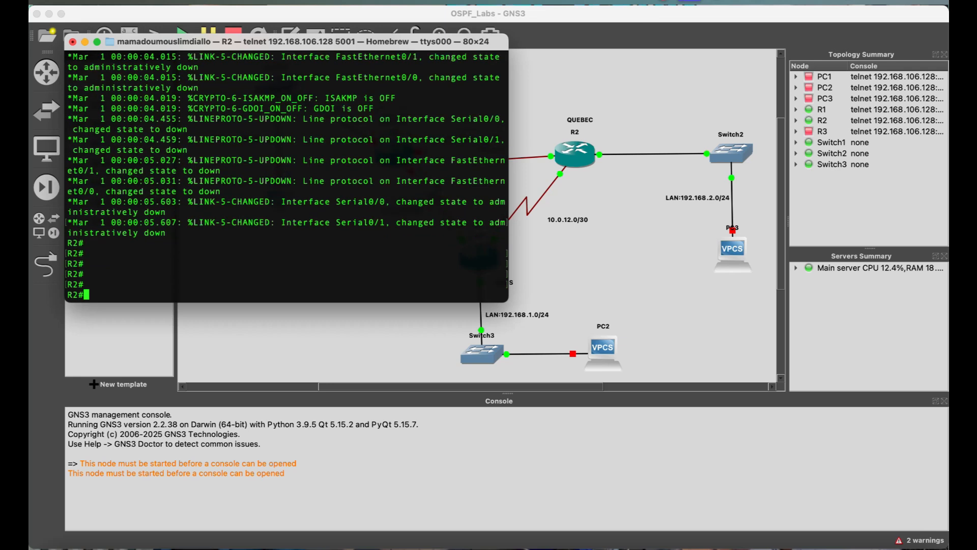
- Enter global configuration mode on R2 and set its hostname to Router2
text(conf t)
key(Return)
key(Return)
text(hos)
key(Tab)
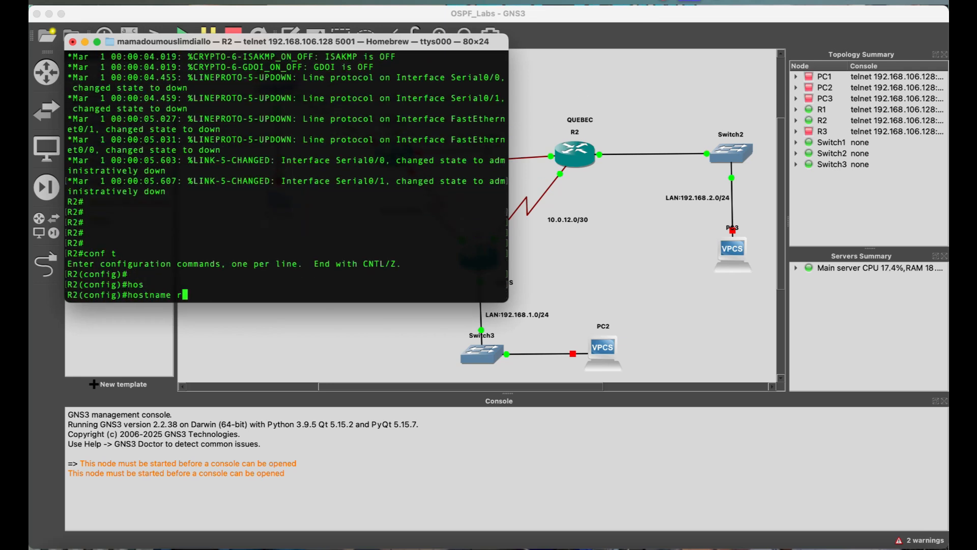
text(Ro)
text(2)
key(Return)
key(Return)
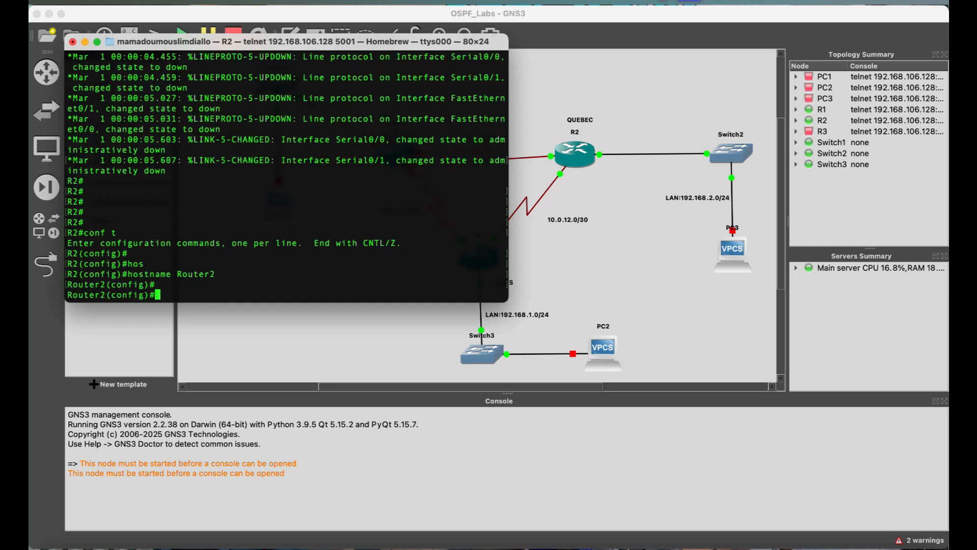
- Begin the serial interface command in R2's console and show the interface labels on the topology links
text(int s)
text(er)
key(Tab)
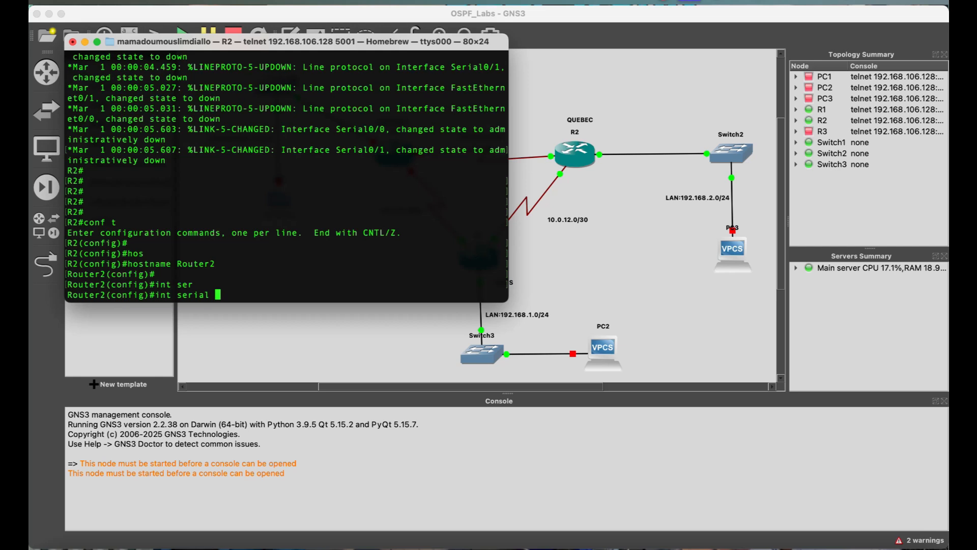
drag(286, 41, 444, 269)
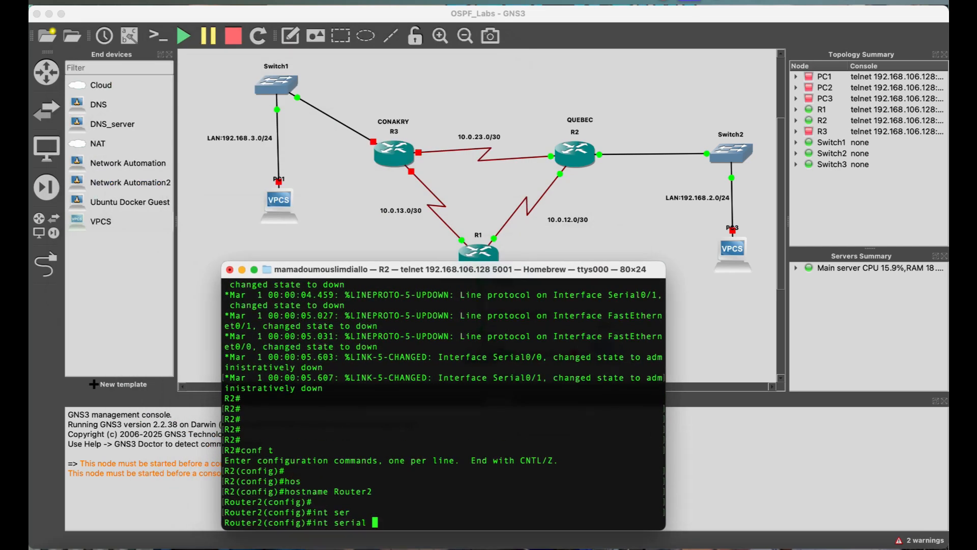
click(130, 35)
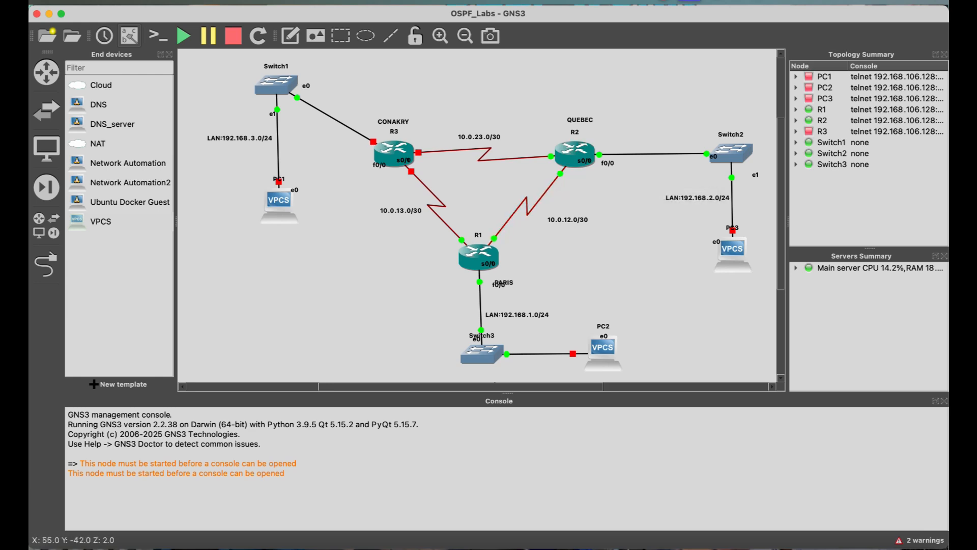
click(545, 548)
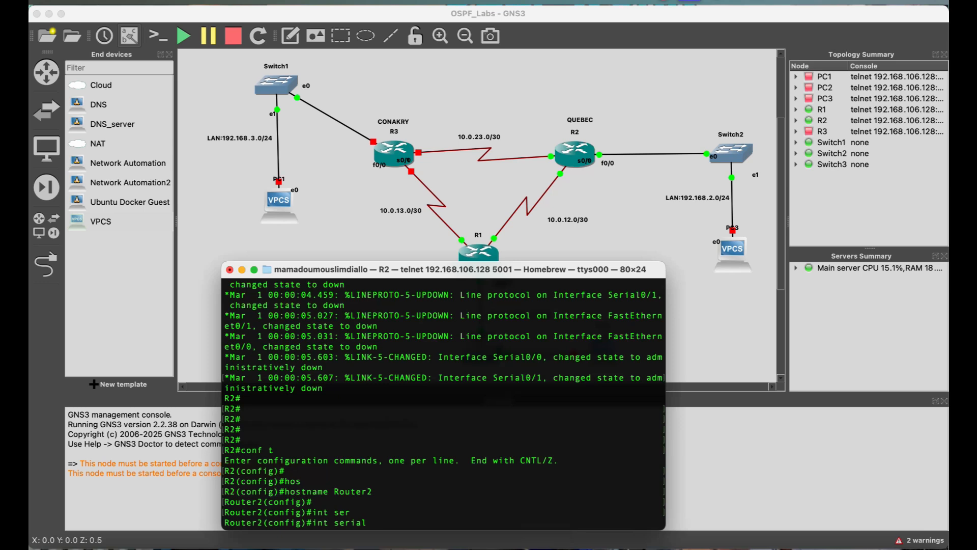
drag(489, 270, 439, 137)
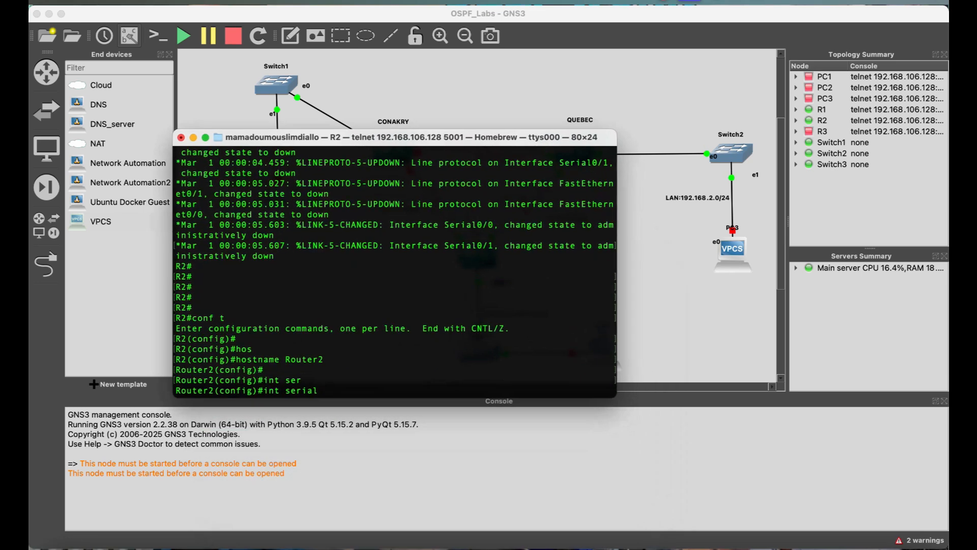
- Enter interface serial 0/0 on Router2 and set its description to "lien Router1 Paris"
text(0/0)
key(Return)
text(des)
key(Tab)
text(lien Router1 Paris)
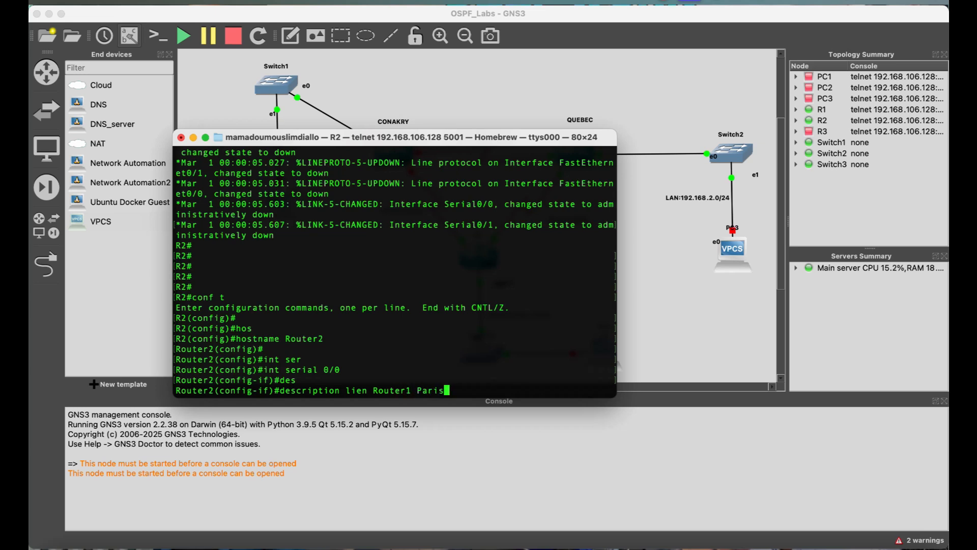
key(Return)
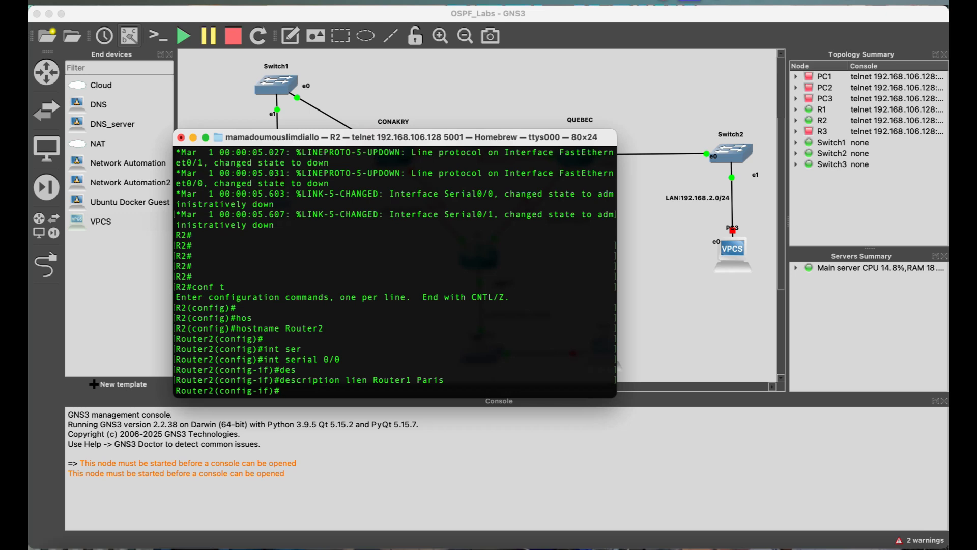
- Assign IP address 10.0.12.2 with mask 255.255.255.252 to Router2's serial 0/0
text(ip add)
key(Tab)
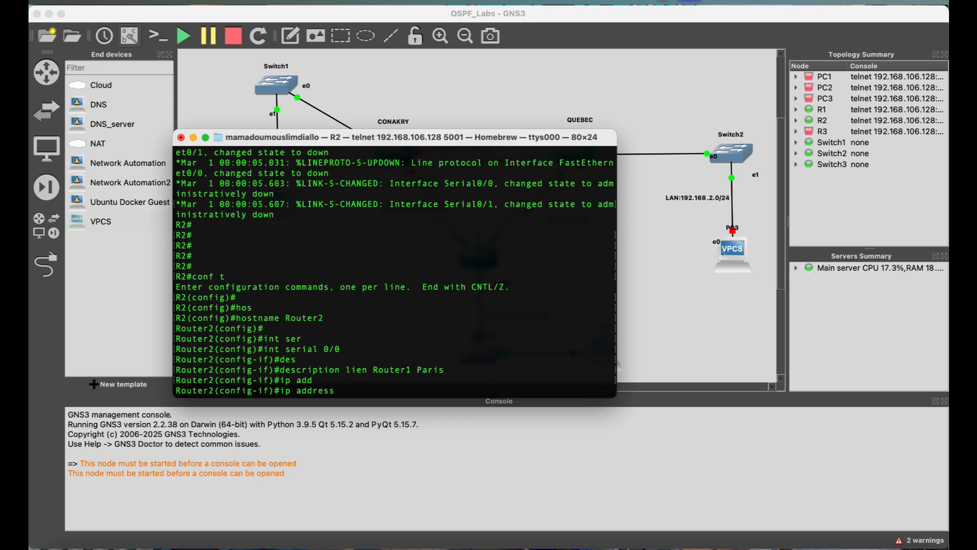
drag(394, 137, 284, 103)
text(10.)
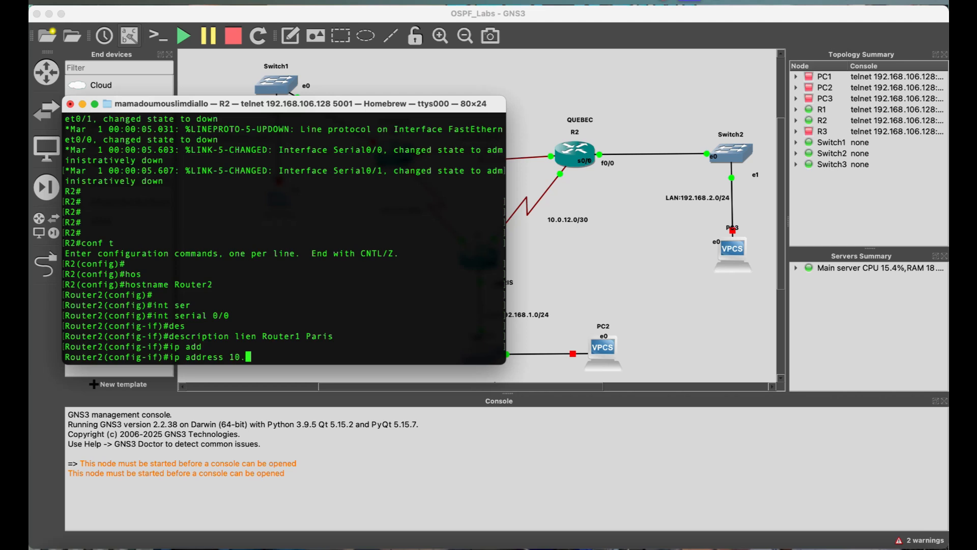
text(0.12.2)
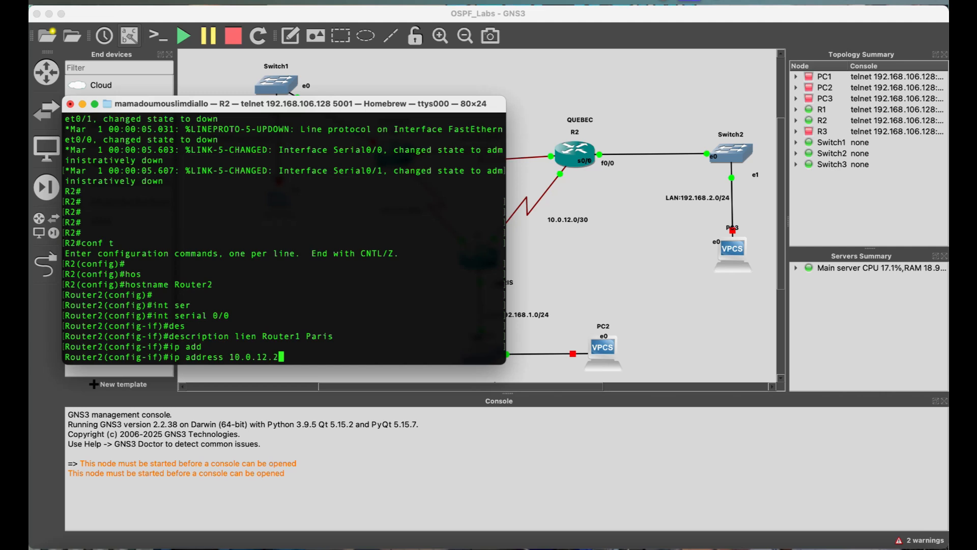
text( 255.255.)
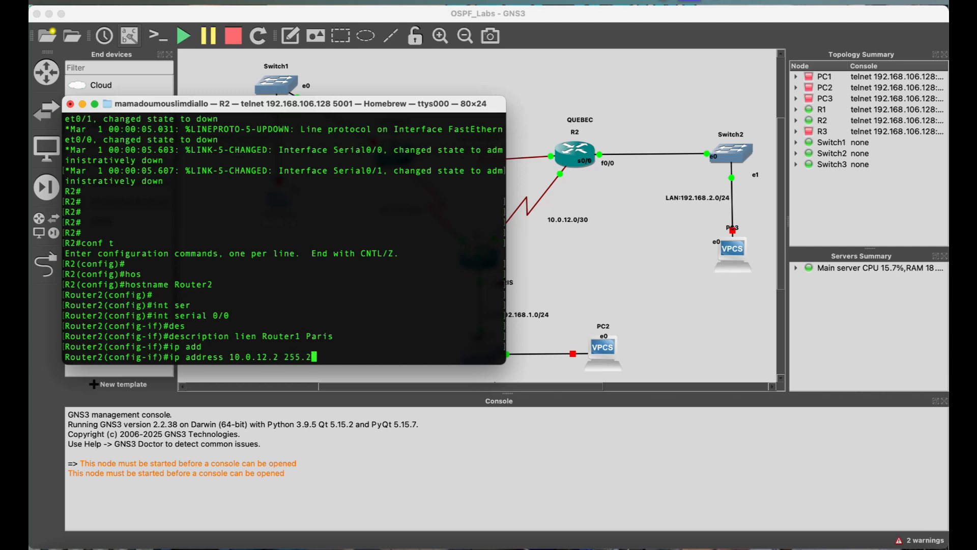
text(255.252)
key(Return)
- Enable serial 0/0 with no shut and exit to Router2's global configuration mode
text(no shut)
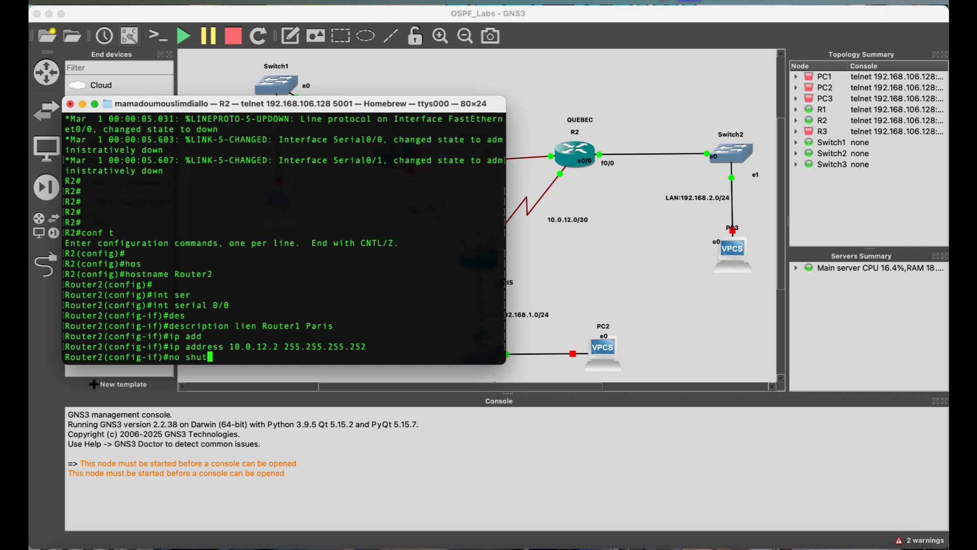
key(Return)
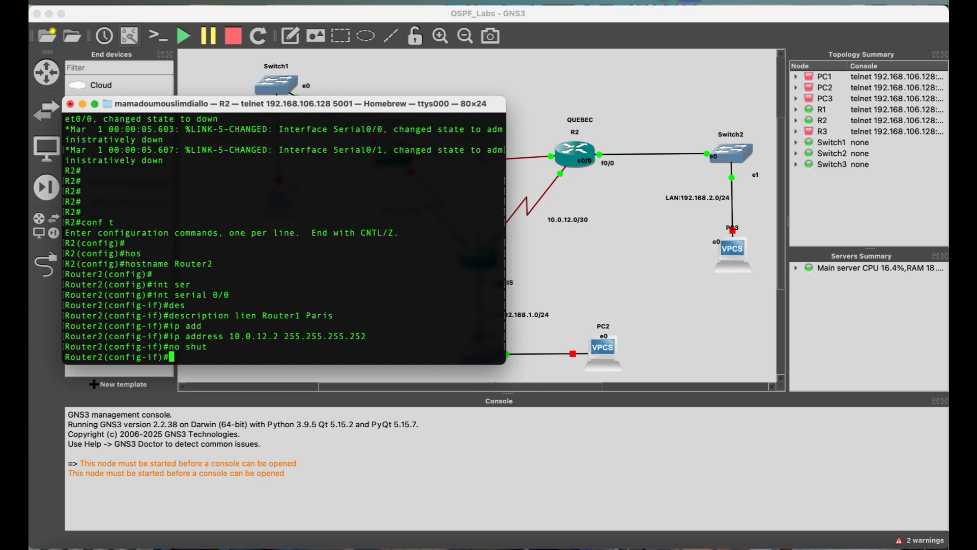
key(Return)
key(Return)
key(Return)
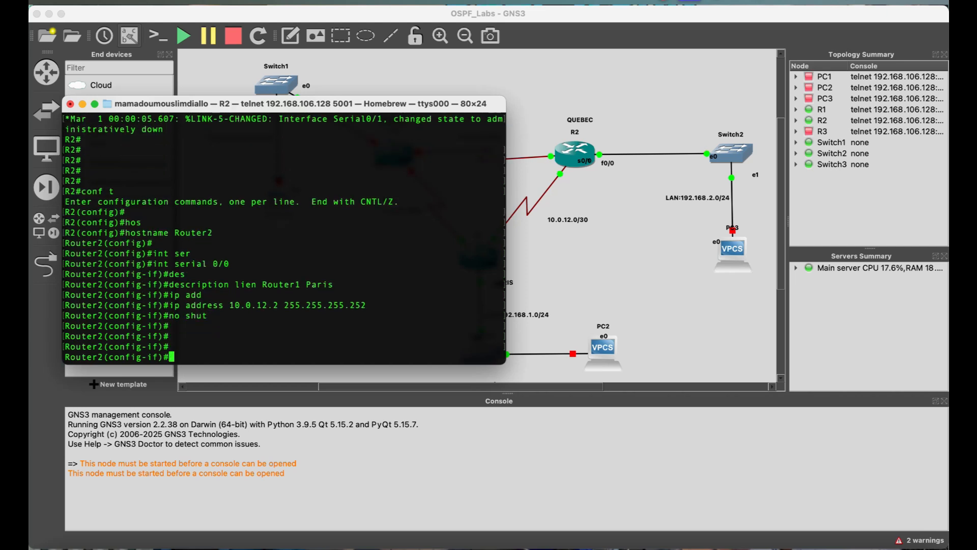
text(exit)
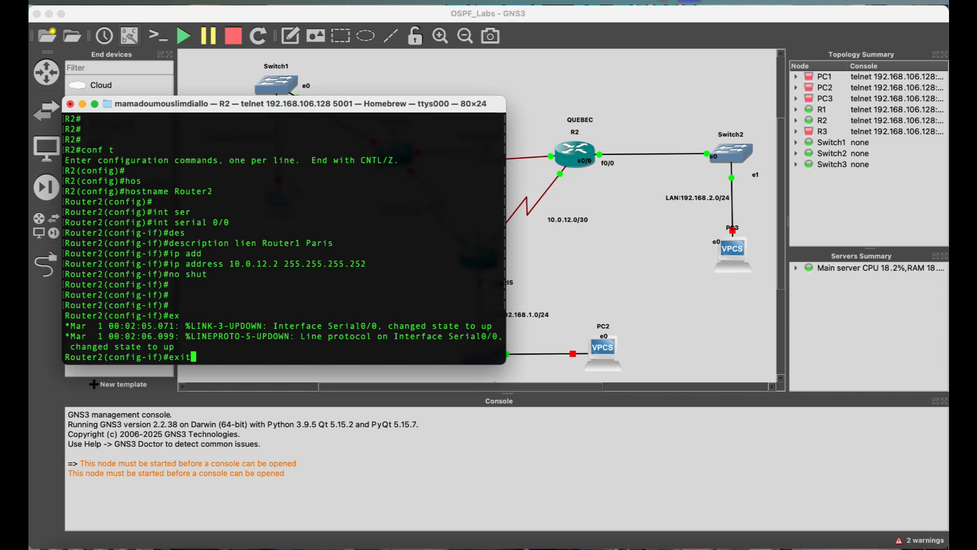
key(Return)
key(Return)
key(Return)
key(Return)
- Enter interface serial 0/1 on Router2 and set its description to "lien vers Router3 Conakry", keeping the routers in the topology uncovered
text(int ser)
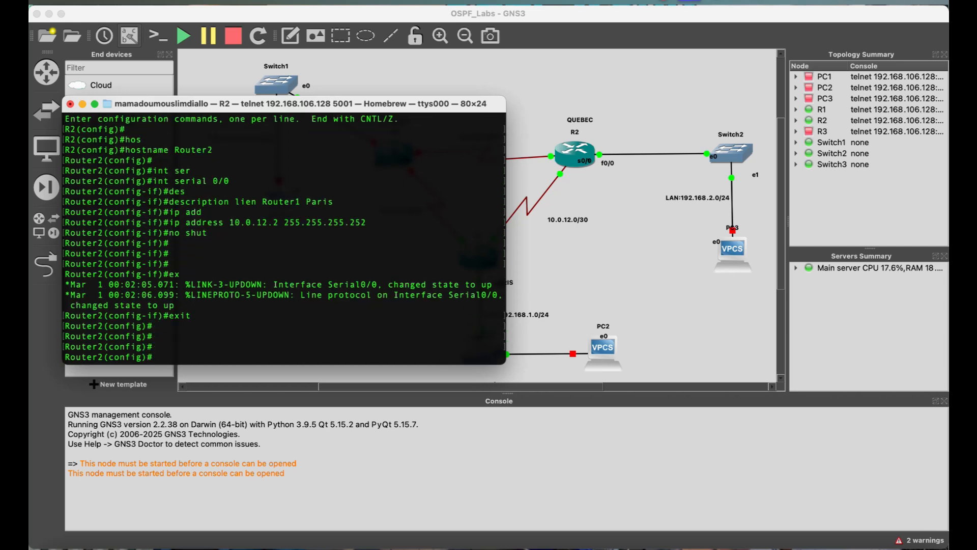
key(Tab)
text(0/1)
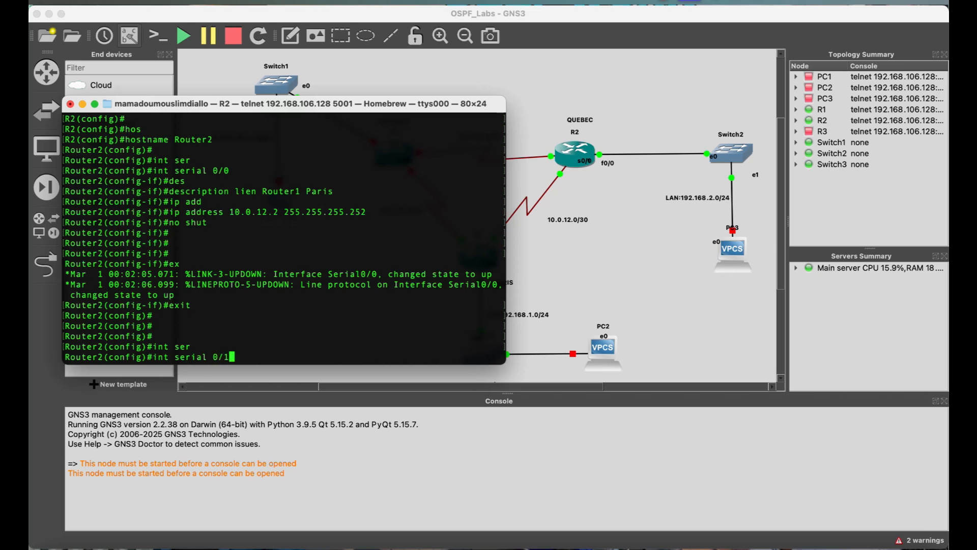
key(Return)
text(des)
key(Tab)
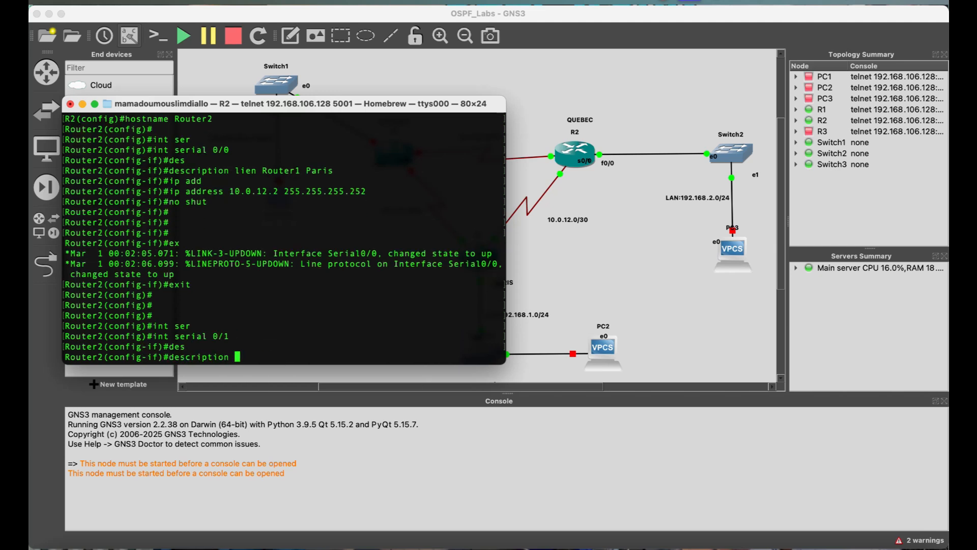
drag(300, 103, 422, 225)
text(lien vers )
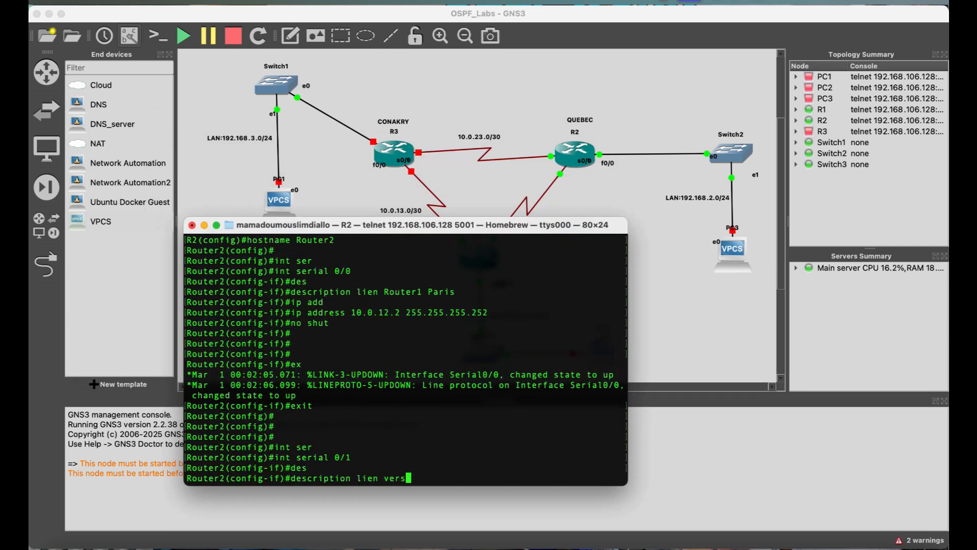
text(Router3 Conakry)
key(Return)
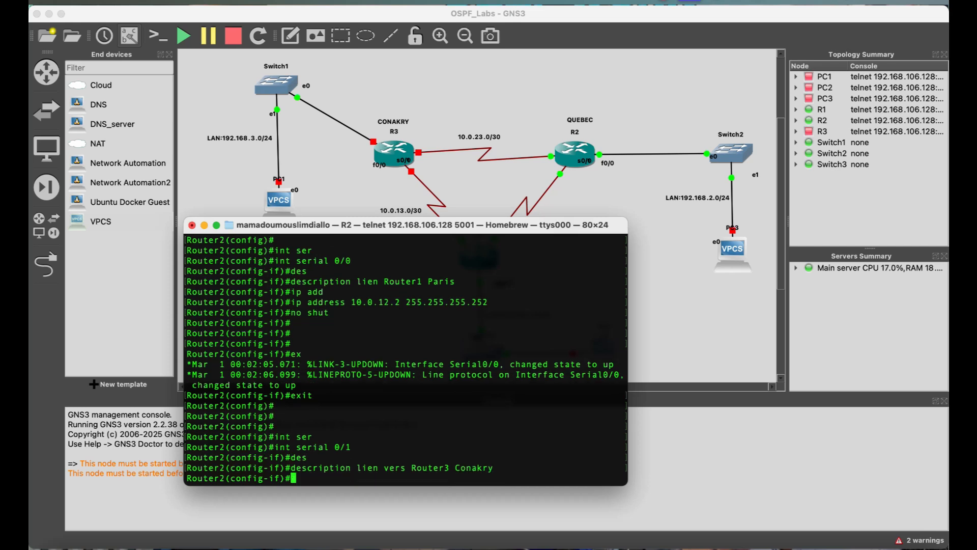
- Assign IP address 10.0.23.1 with mask 255.255.255.252 to Router2's serial 0/1
text(ip add)
key(Tab)
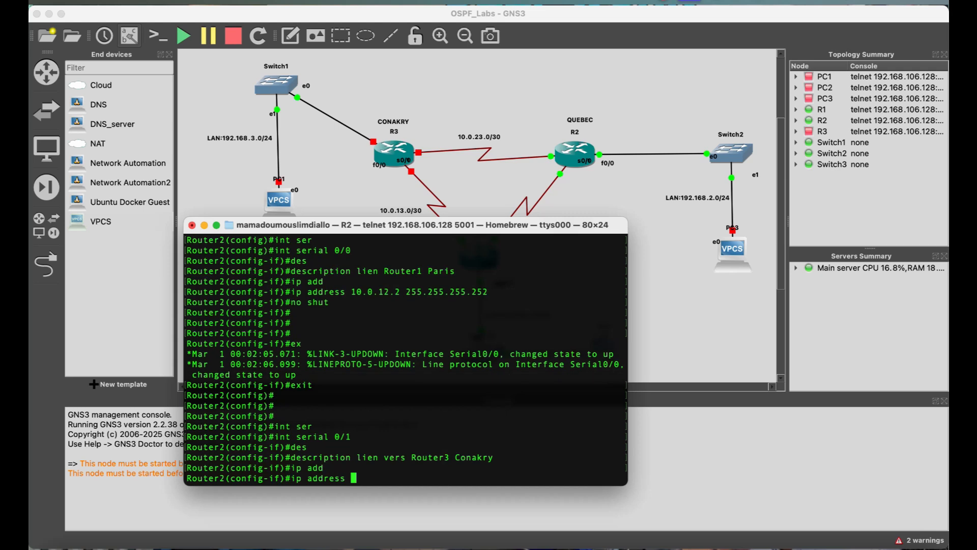
text(10.0.23.1 )
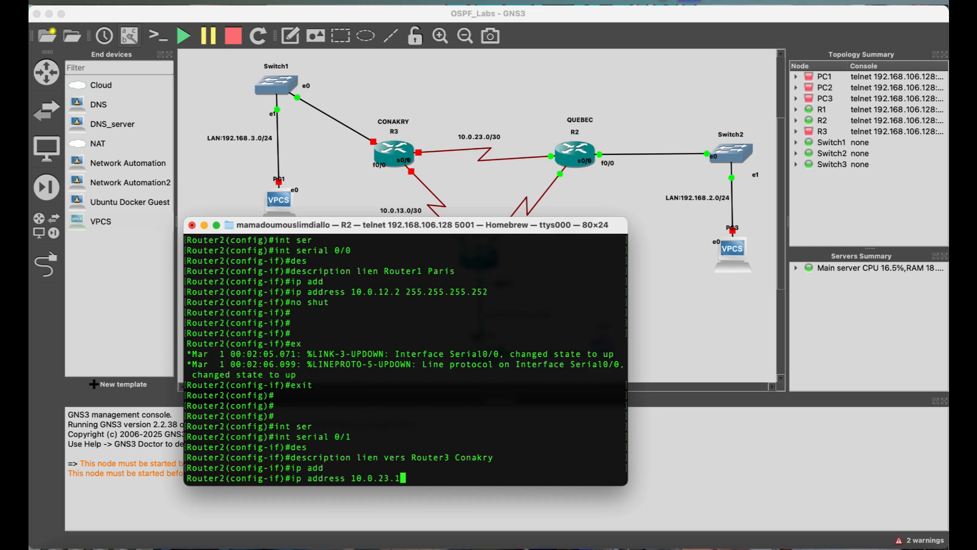
text(2)
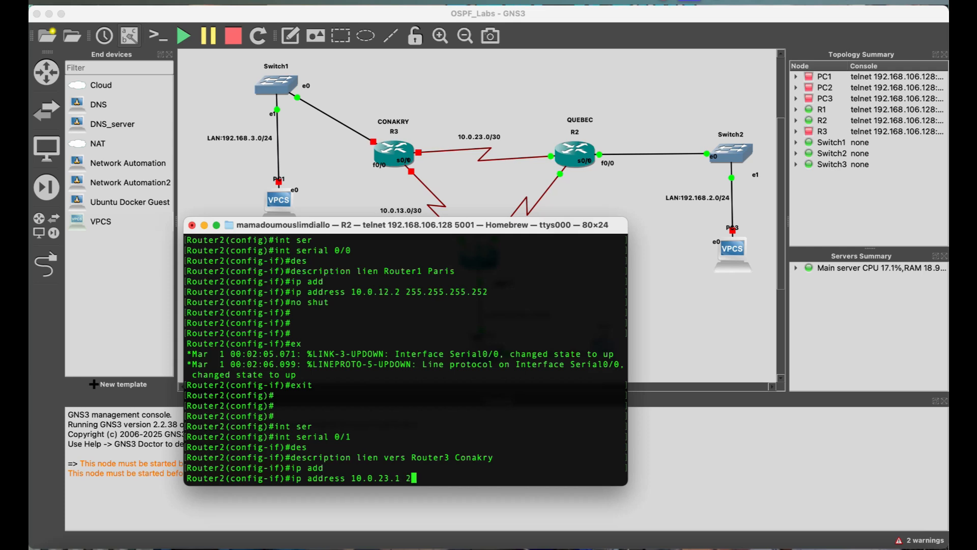
text(55.255)
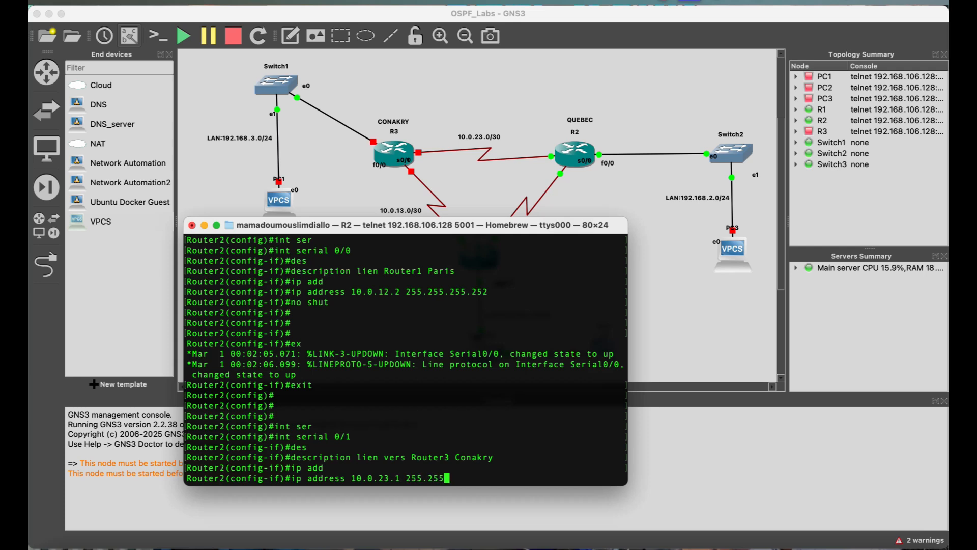
text(.255.252)
key(Return)
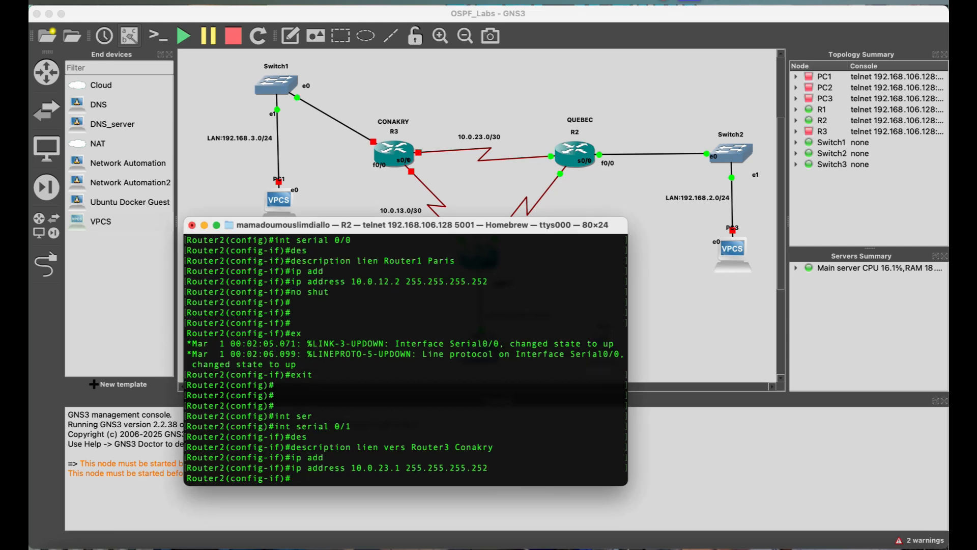
- Enable serial 0/1 with no shut and exit to Router2's global configuration mode
text(no shut)
key(Return)
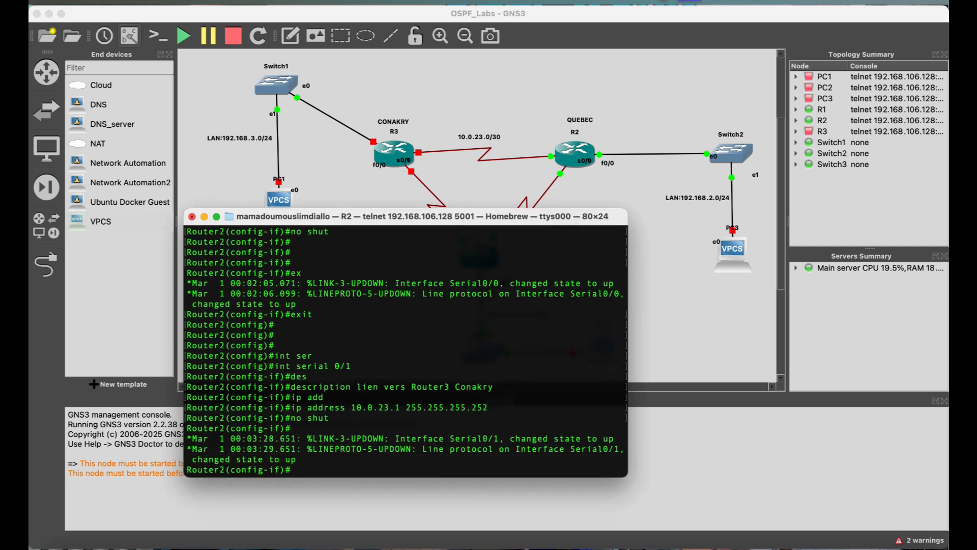
key(Return)
key(Return)
key(Return)
text(exit)
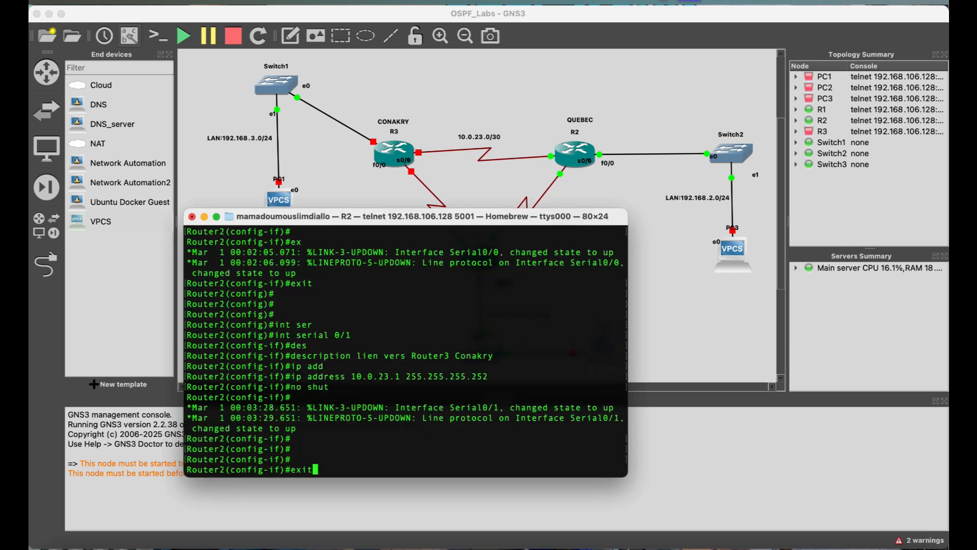
key(Return)
key(Return)
key(Return)
- Create interface loopback 0 on Router2 and assign it IP address 2.2.2.2 with mask 255.255.255.255
text(int lo)
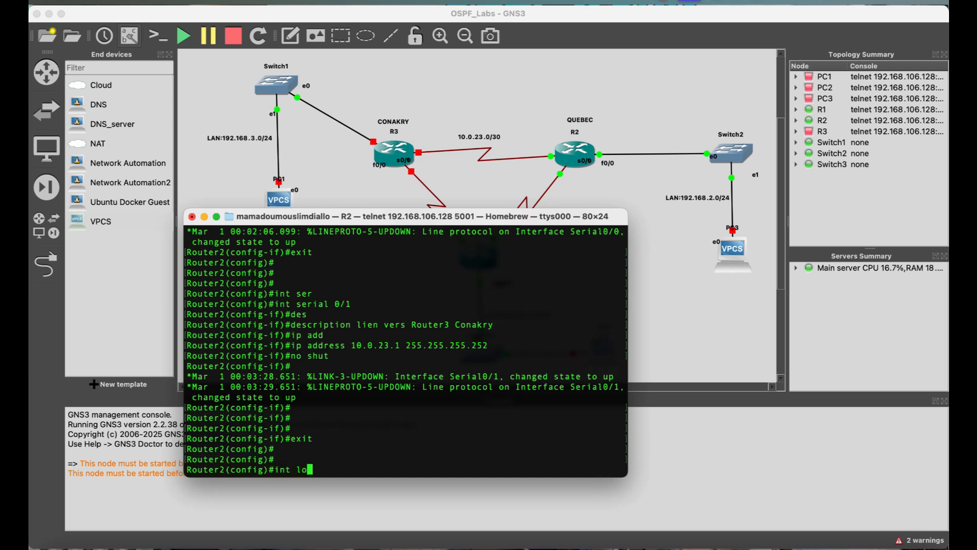
key(Tab)
text(0)
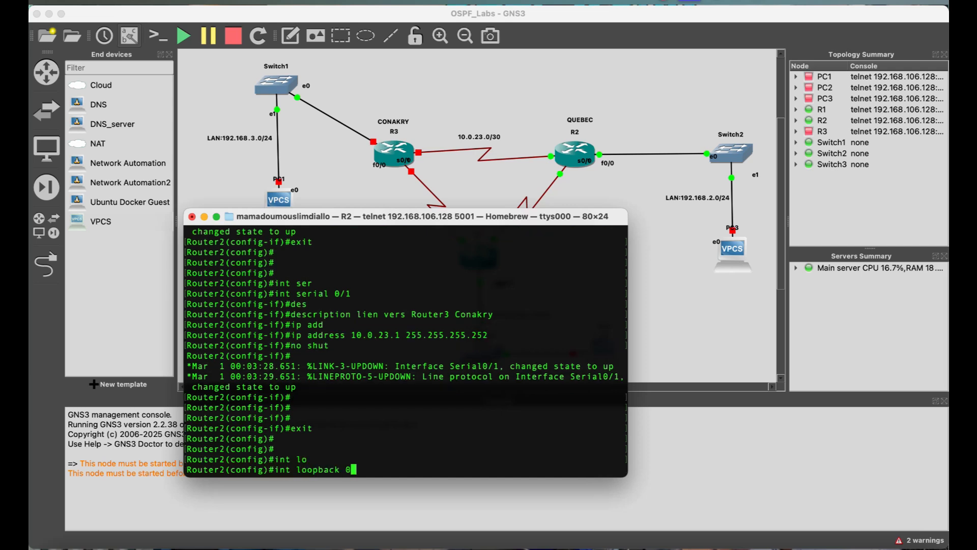
key(Return)
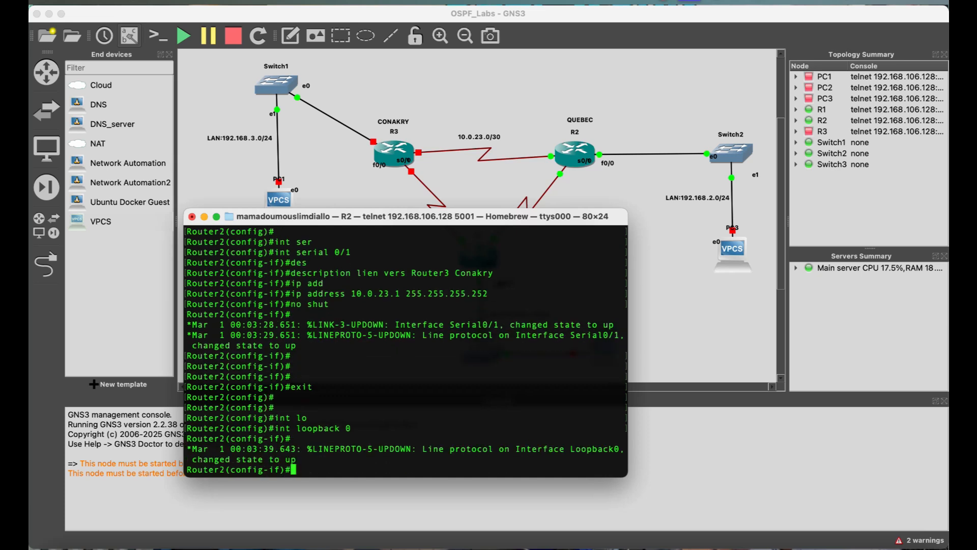
text(ip add)
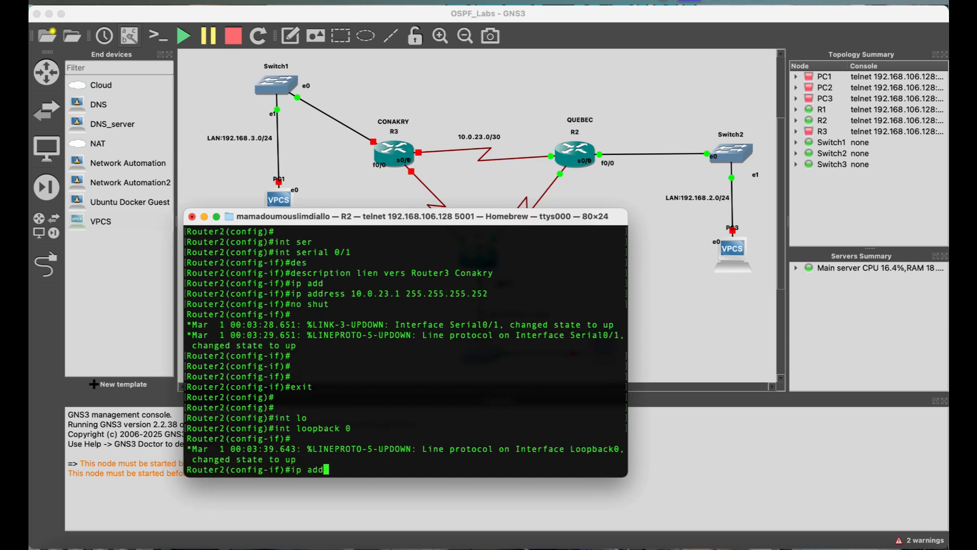
key(Tab)
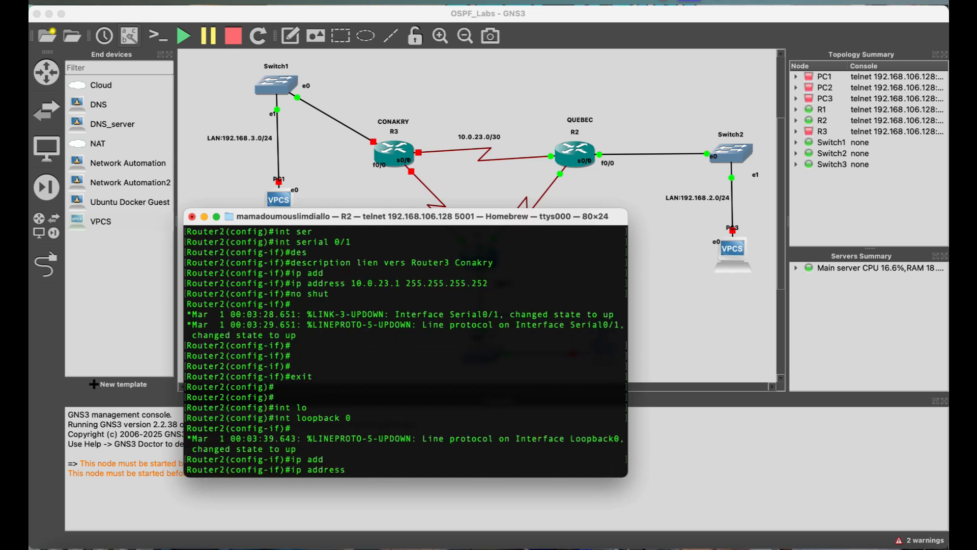
text(2.2.2.2)
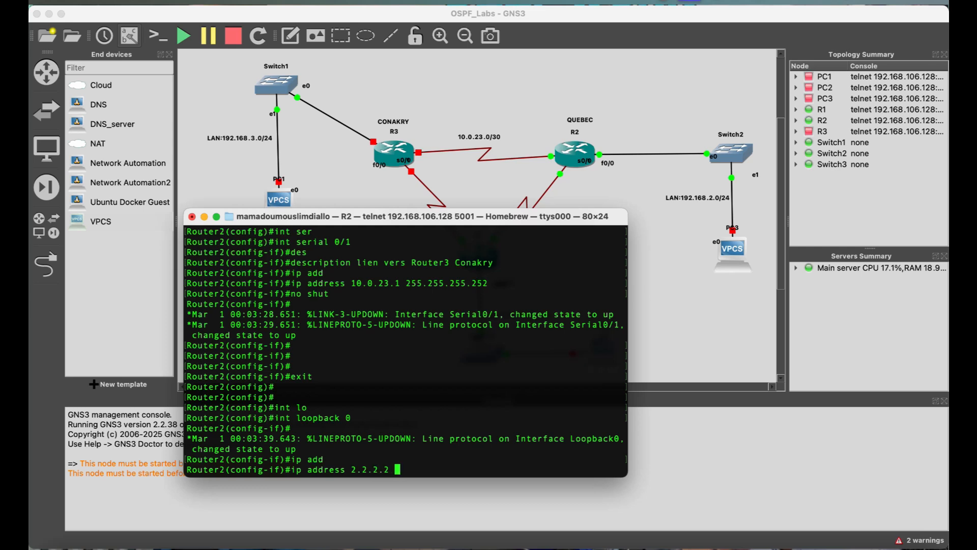
text( 255)
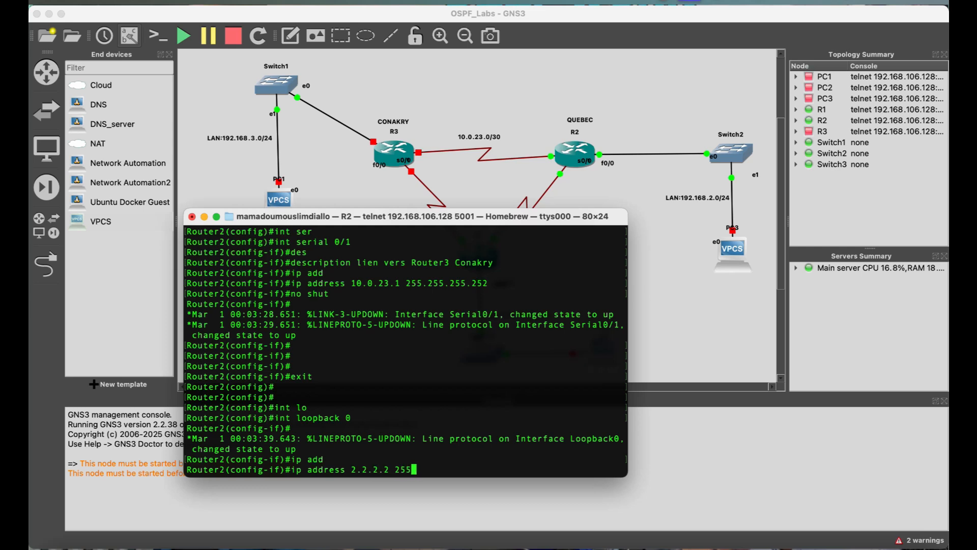
text(.255.)
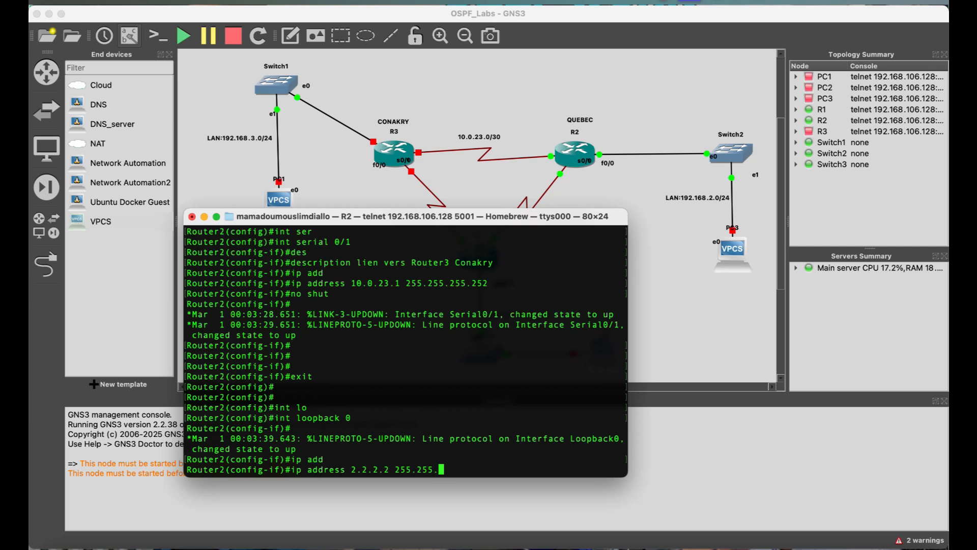
text(255.)
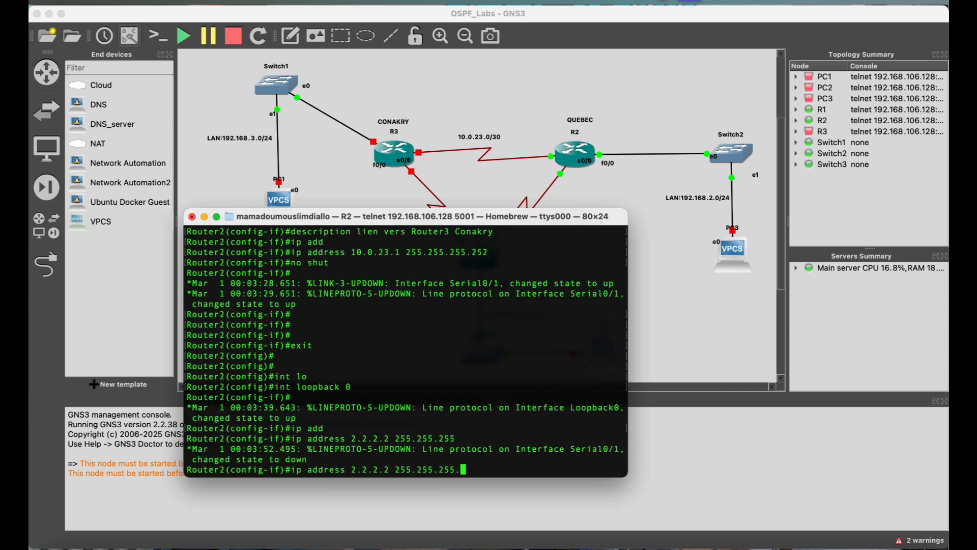
text(255)
key(Return)
- Enable loopback 0 with no shut and exit to Router2's global configuration mode
text(no)
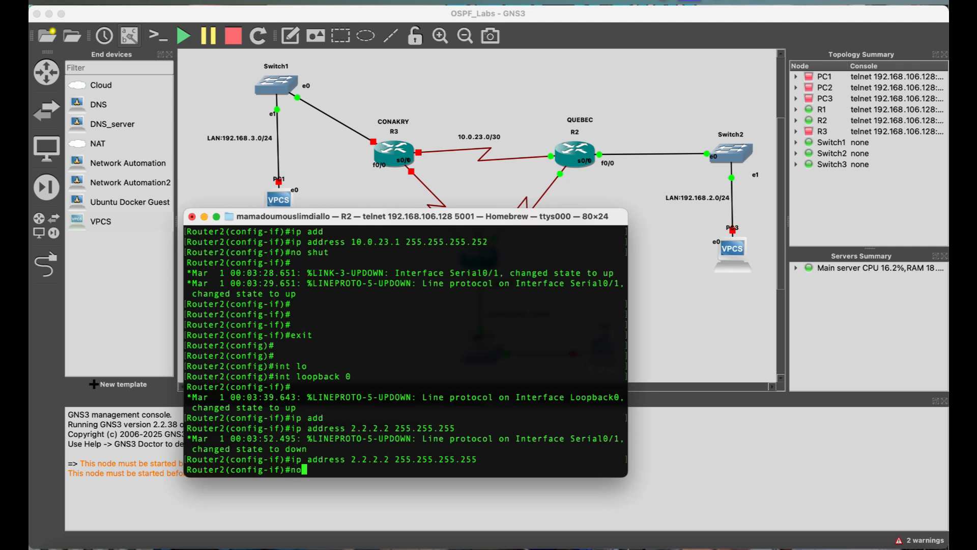
text( shut)
key(Return)
text(exit)
key(Return)
- Enter interface fastEthernet 0/0 on Router2 and assign it IP address 192.168.2.1 with mask 255.255.255.0
text(i)
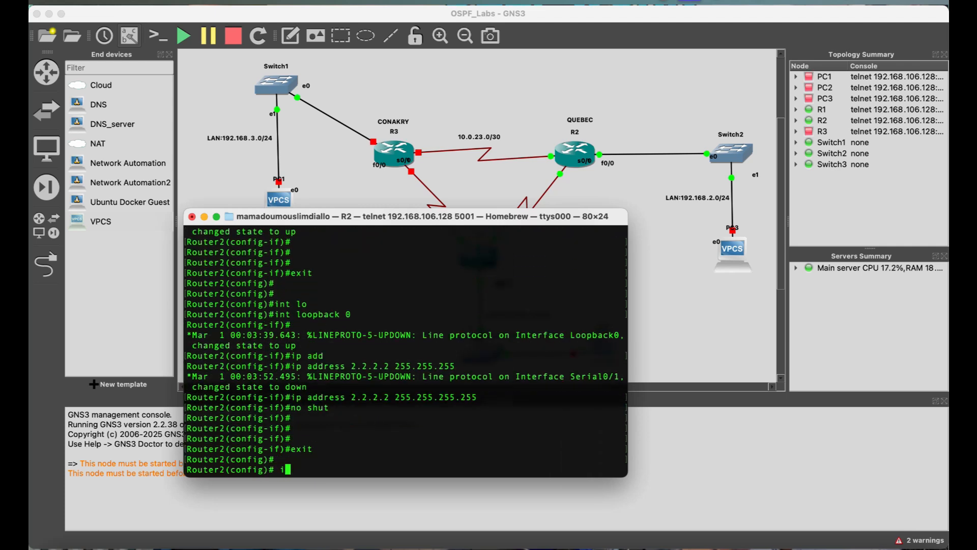
key(BackSpace)
key(BackSpace)
text(int fa)
key(Tab)
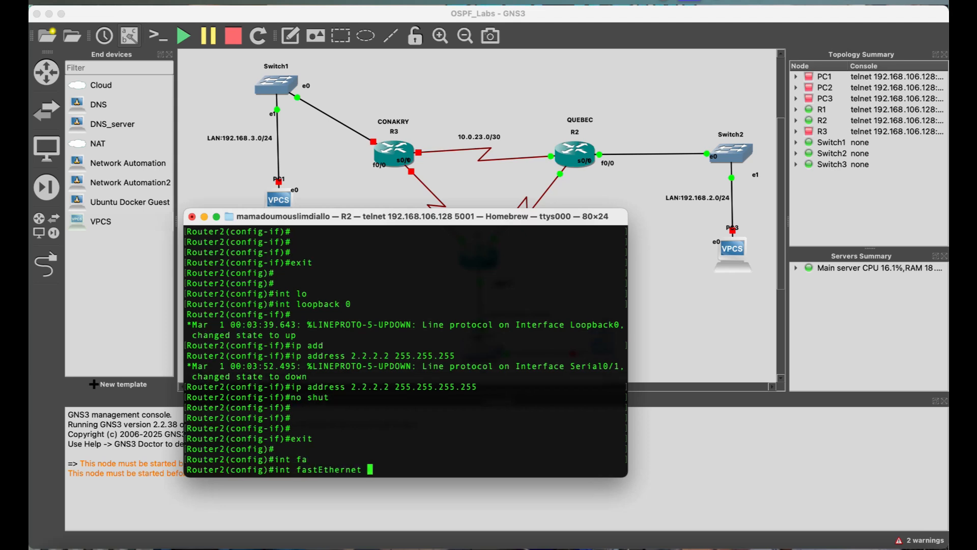
text(0/0)
key(Return)
text(ip add)
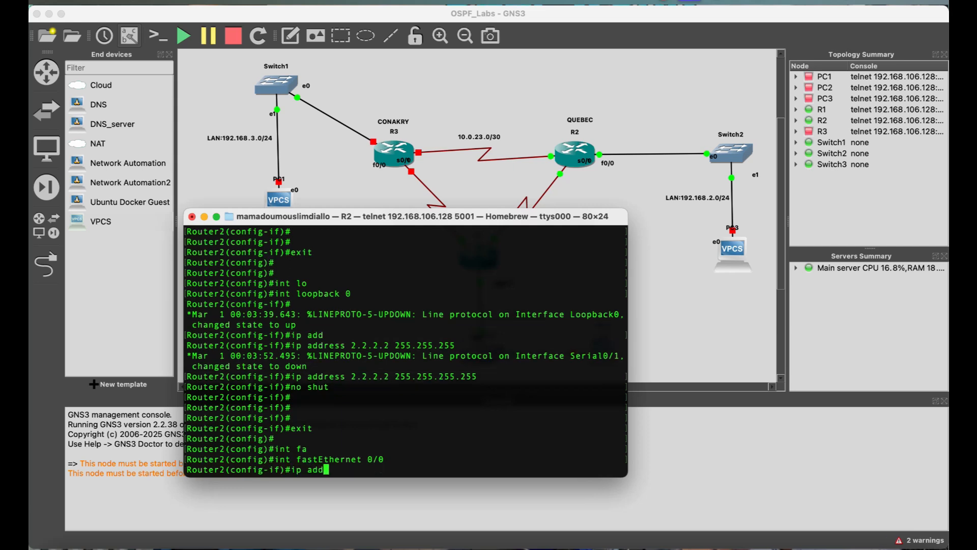
key(Tab)
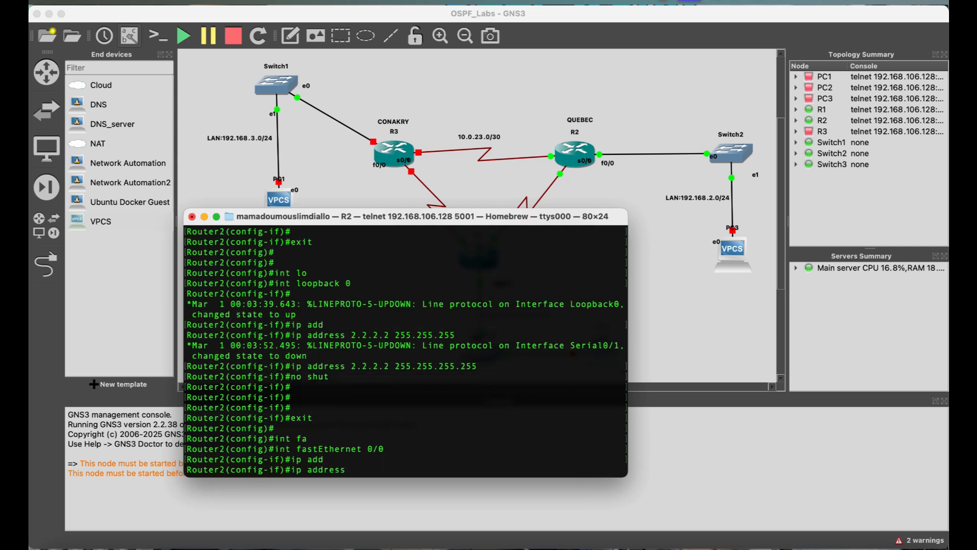
text(192.168.2.1 255.255.)
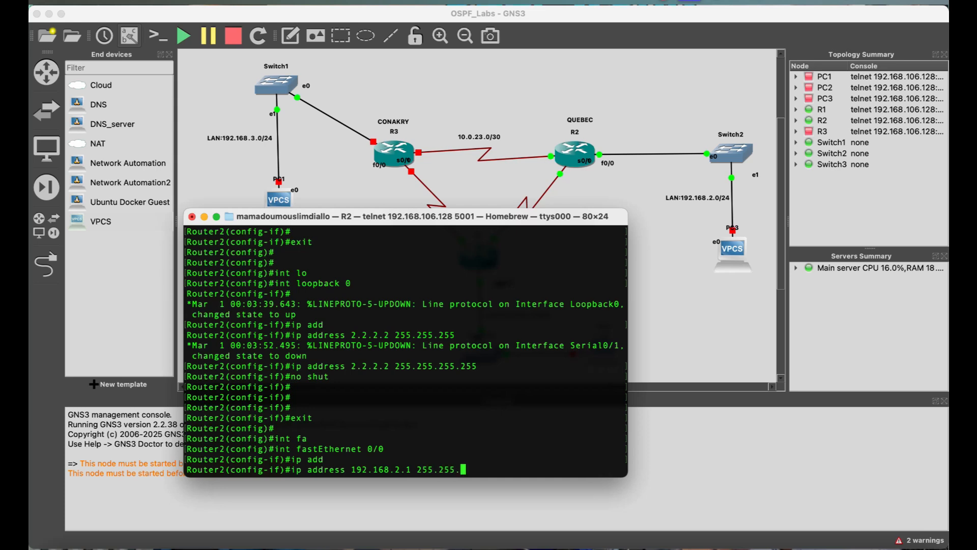
text(255.0)
key(Return)
- Enable Router2's fastEthernet 0/0 interface with no shut
text(no shut)
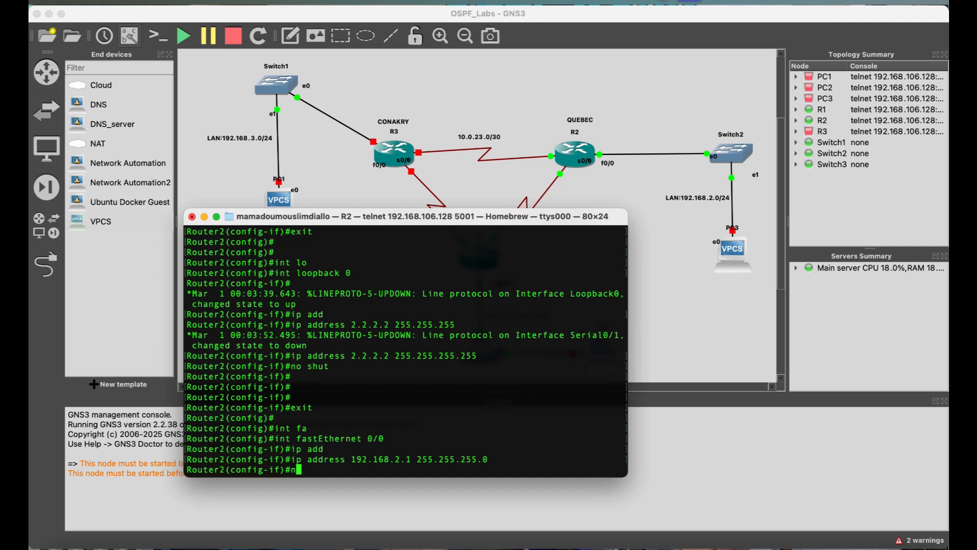
key(Return)
key(Return)
key(Return)
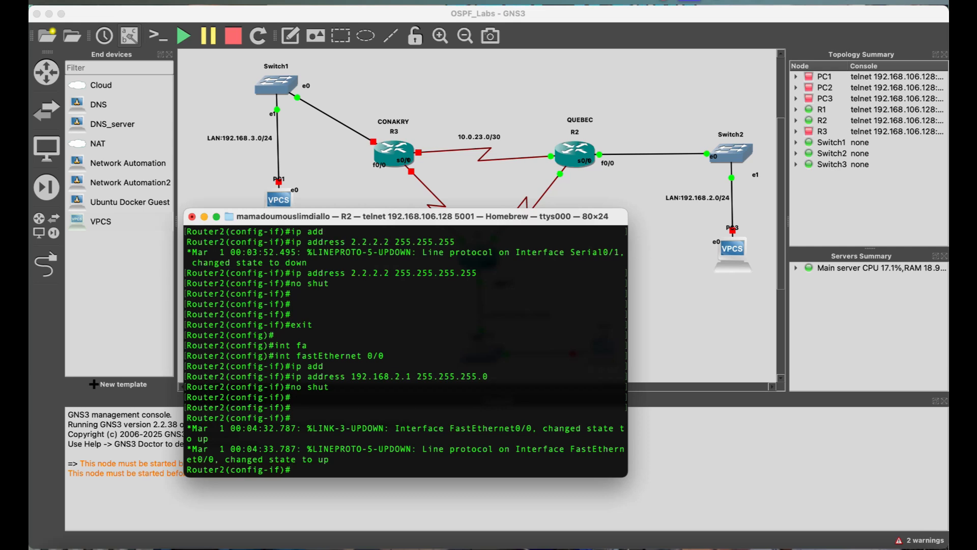
- Leave configuration mode, save Router2's configuration with wr me, and close its console
text(end)
key(Return)
key(Return)
key(Return)
key(Return)
key(Return)
key(Return)
text(wr me)
key(Return)
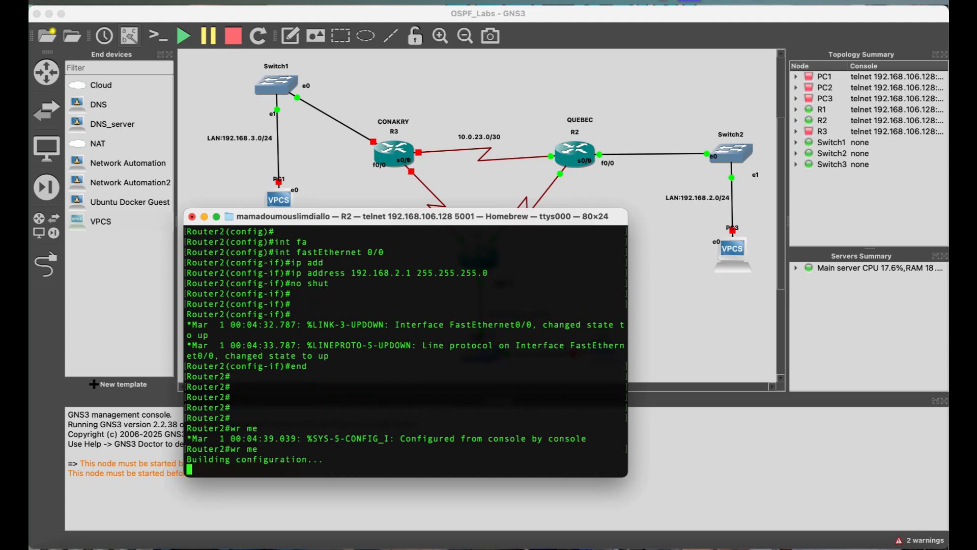
key(Return)
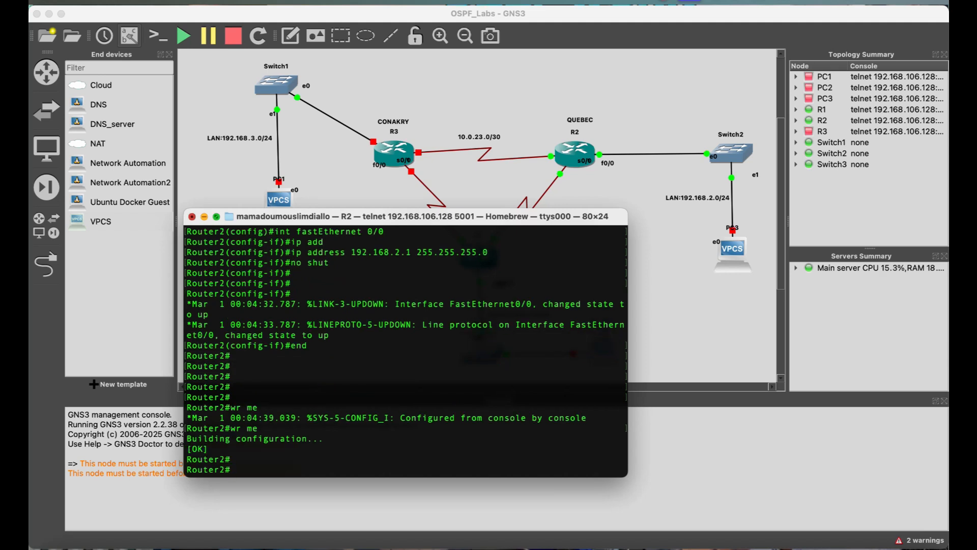
key(super+w)
key(Return)
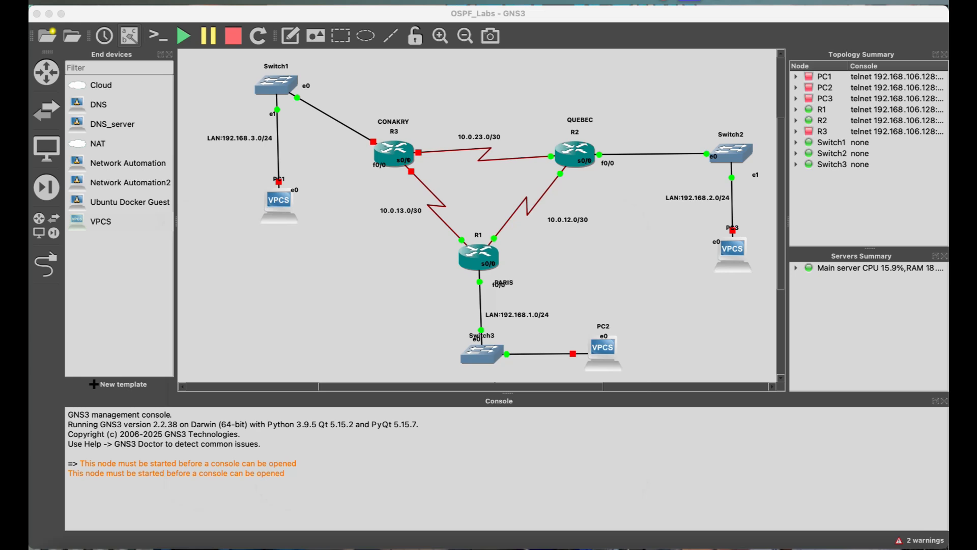
- Start router R3 (Conakry) in the topology and open its console at the R3# prompt
right_click(397, 152)
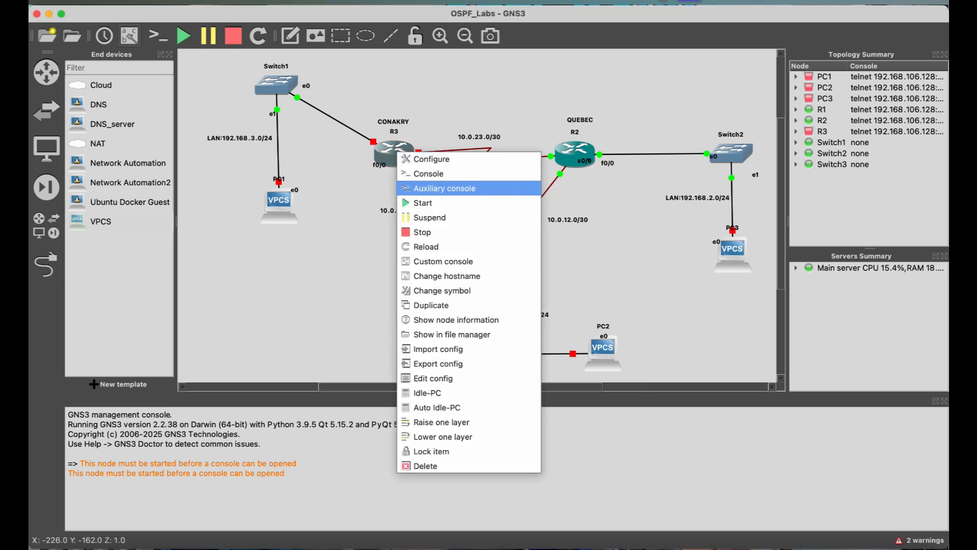
click(422, 203)
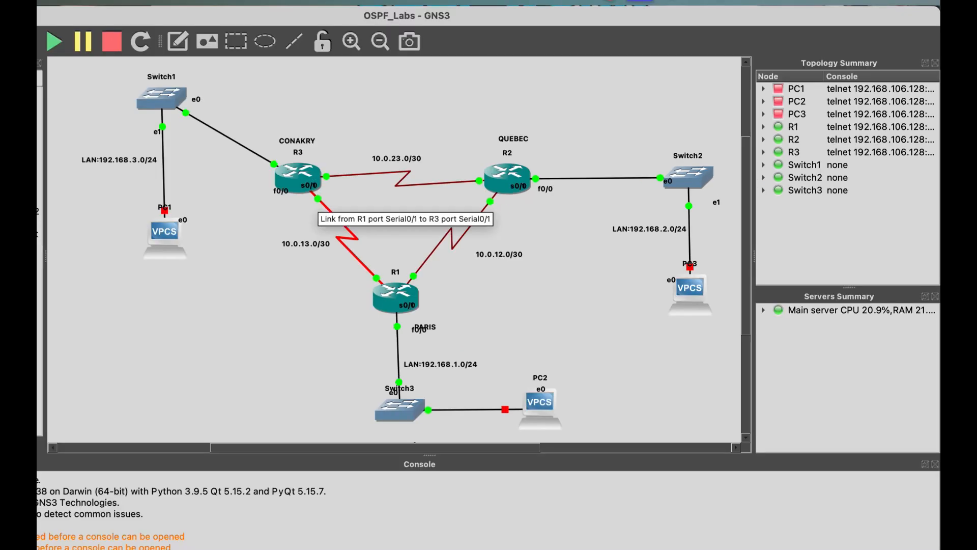
right_click(300, 176)
click(330, 201)
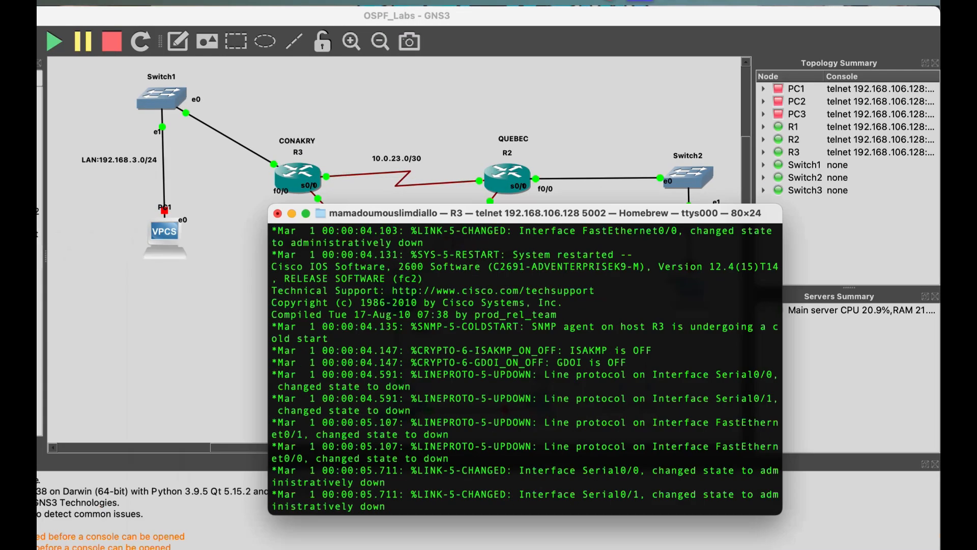
key(Return)
key(Return)
key(Return)
key(Return)
key(Return)
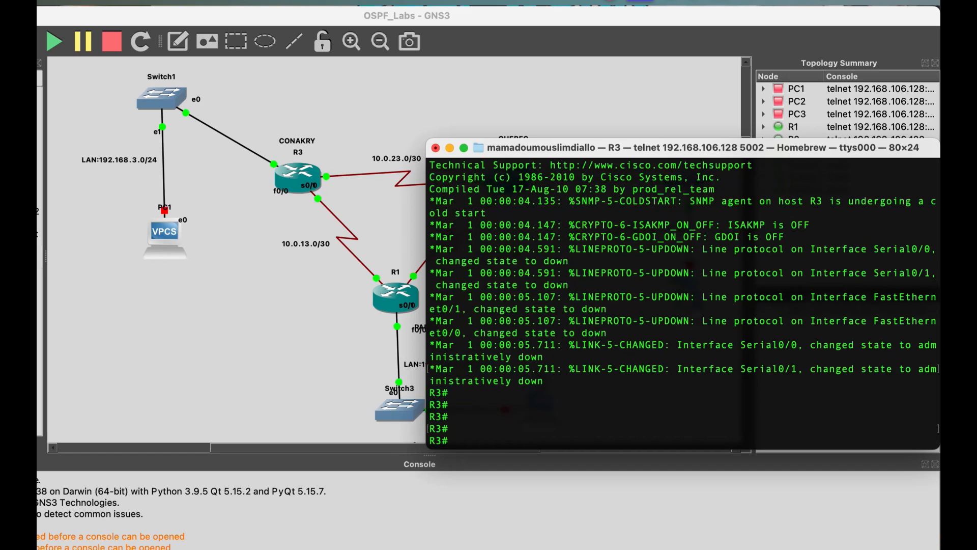
- Enter global configuration mode on R3 and set its hostname to Router3
text(conf t)
key(Return)
text(host)
key(Tab)
text(Router3)
key(Return)
key(Return)
- Enter interface serial 0/1 on Router3 and assign it IP address 10.0.13.2 with mask 255.255.255.252
text(int serial 0/1)
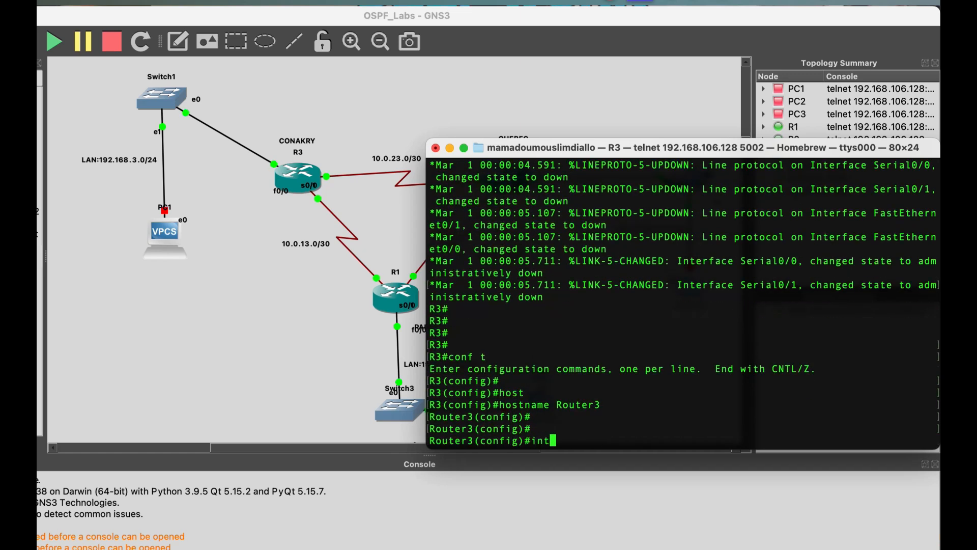
key(Tab)
text(0/1)
key(Return)
text(ip add)
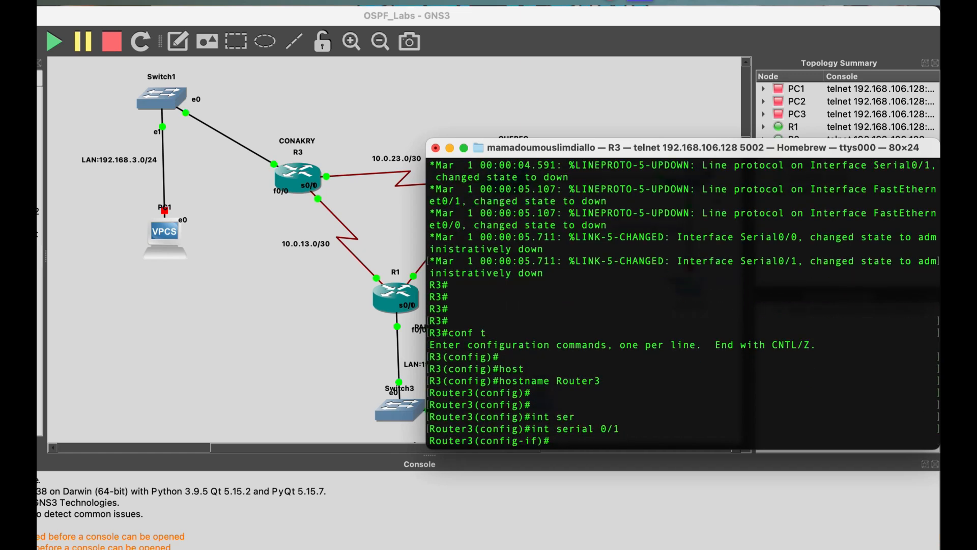
key(Tab)
text(10.0.13.)
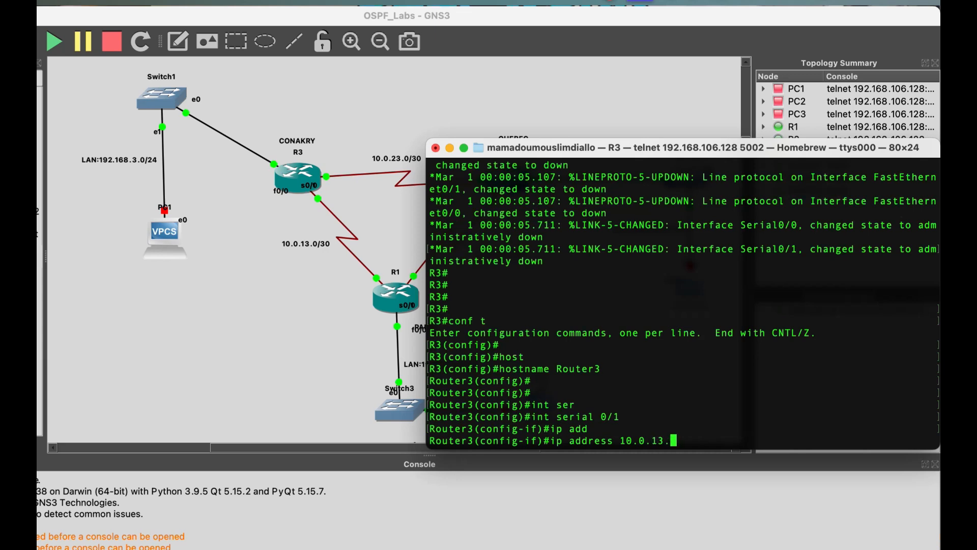
text(2 255.255.255.252)
key(Return)
- Enable serial 0/1 with no shut and exit to Router3's global configuration mode
text(no shut)
key(Return)
key(Return)
key(Return)
key(Return)
text(exit)
key(Return)
key(Return)
key(Return)
- Enter interface serial 0/0 on Router3 and assign it IP address 10.0.23.2 with mask 255.255.255.252
text(int ser)
key(Tab)
text(0/0)
key(Return)
text(ip add)
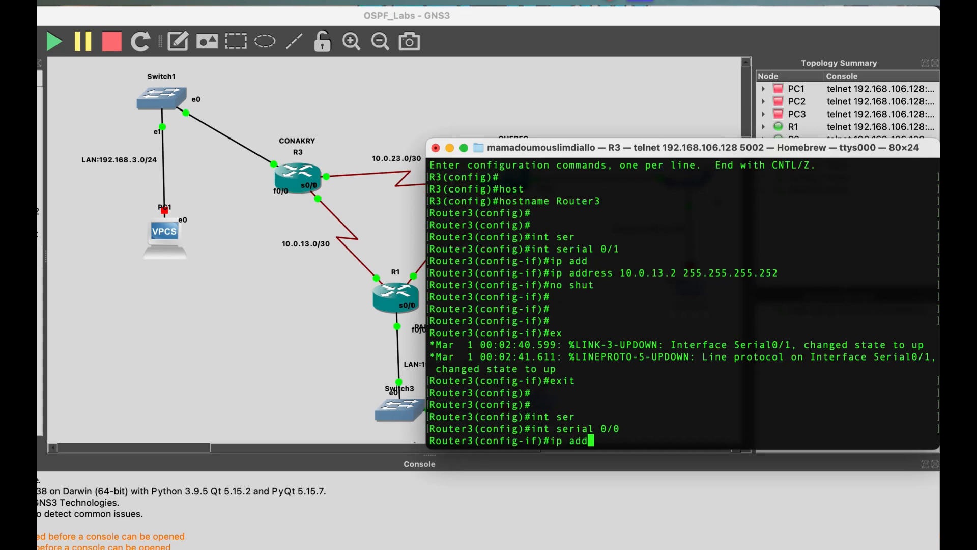
key(Tab)
text(10.0.23.2 255.255.255.2)
key(Return)
- Enable serial 0/0 with no shut and exit to Router3's global configuration mode
text(no shut)
key(Return)
key(Return)
key(Return)
key(Return)
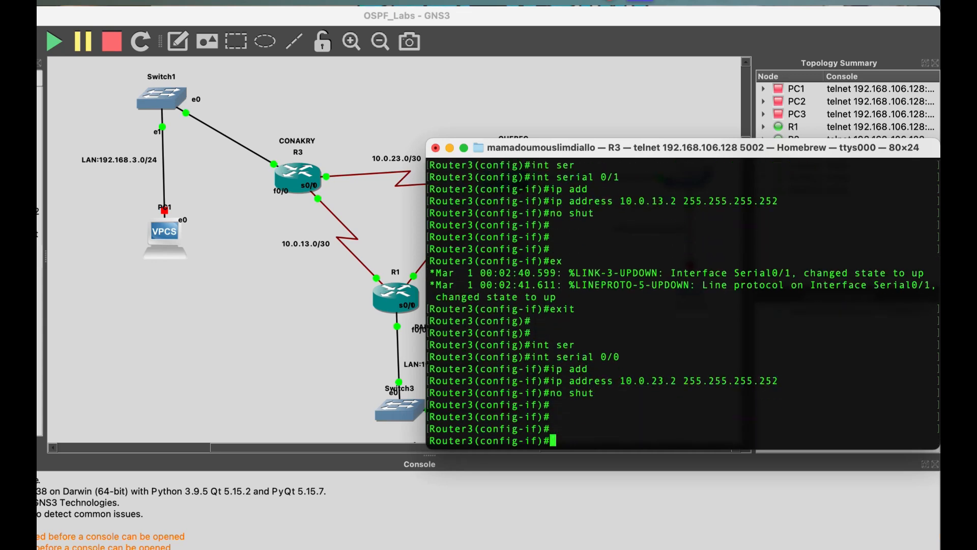
text(exit)
key(Return)
key(Return)
key(Return)
- Enlarge Router3's console window to about 100×34 characters and increase its text size
drag(682, 148, 625, 99)
drag(370, 400, 243, 519)
drag(563, 99, 619, 65)
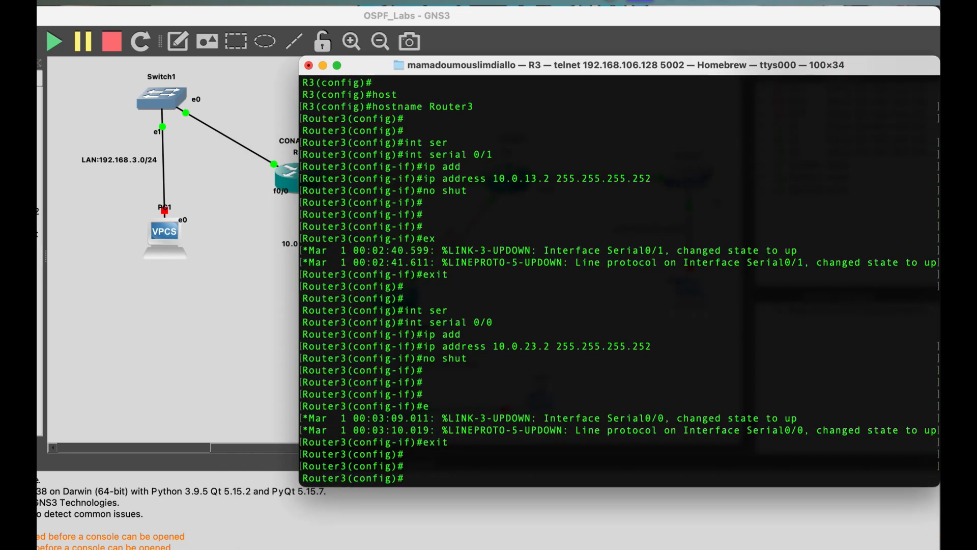
key(super+plus)
key(super+plus)
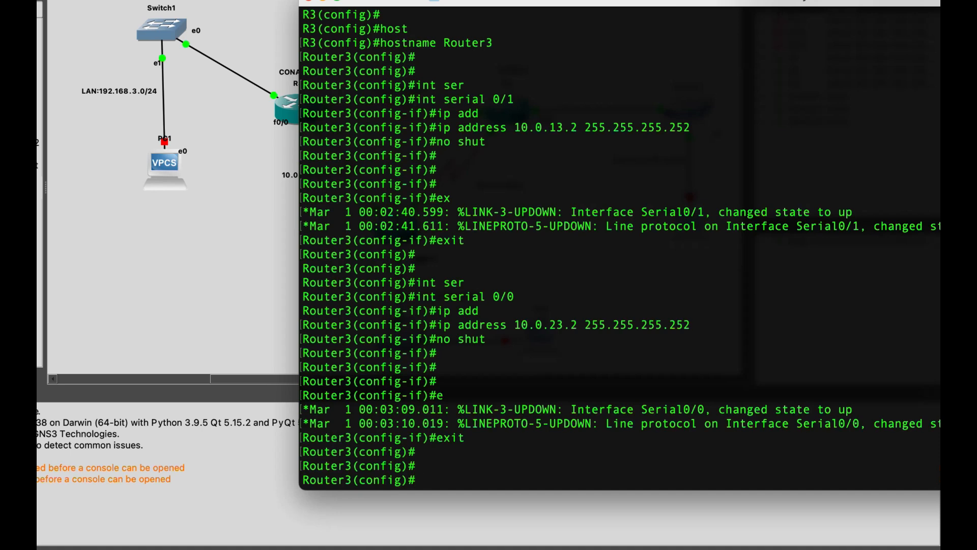
- Create interface loopback 0 on Router3 and assign it IP address 3.3.3.3 with mask 255.255.255.255
text(int lo)
key(Tab)
text(0)
key(Return)
text(ip add)
key(Tab)
text(3.3.3.3 255.255.255.255)
key(Return)
- Enable loopback 0 with no shut and exit to Router3's global configuration mode
text(no shut)
key(Return)
key(Return)
key(Return)
text(exit)
key(Return)
key(Return)
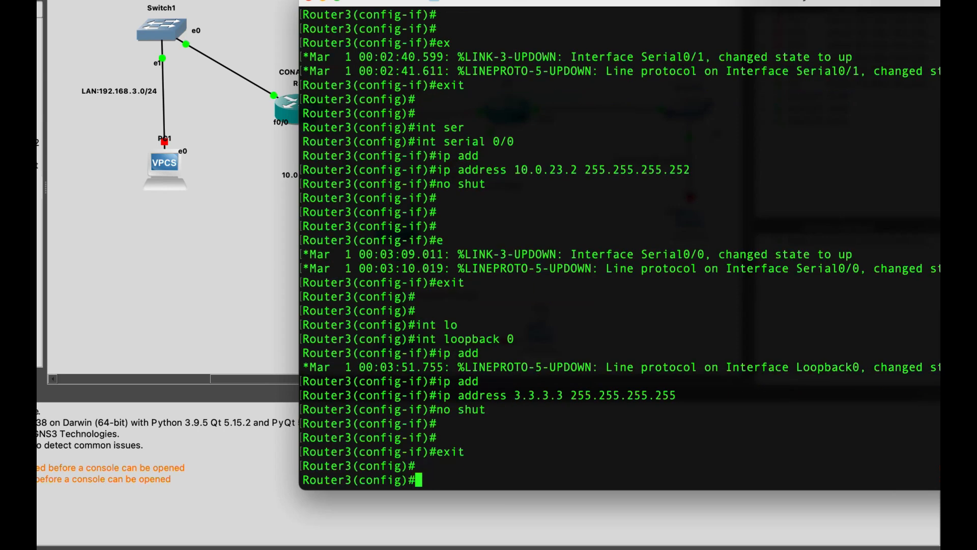
- Enter interface fastEthernet 0/0 on Router3 and assign it IP address 192.168.3.1 with mask 255.255.255.0
text(int)
key(Tab)
text(fa)
key(Tab)
text(0/0)
key(Return)
text(ip address 192.168.3.1 255.255.255.0)
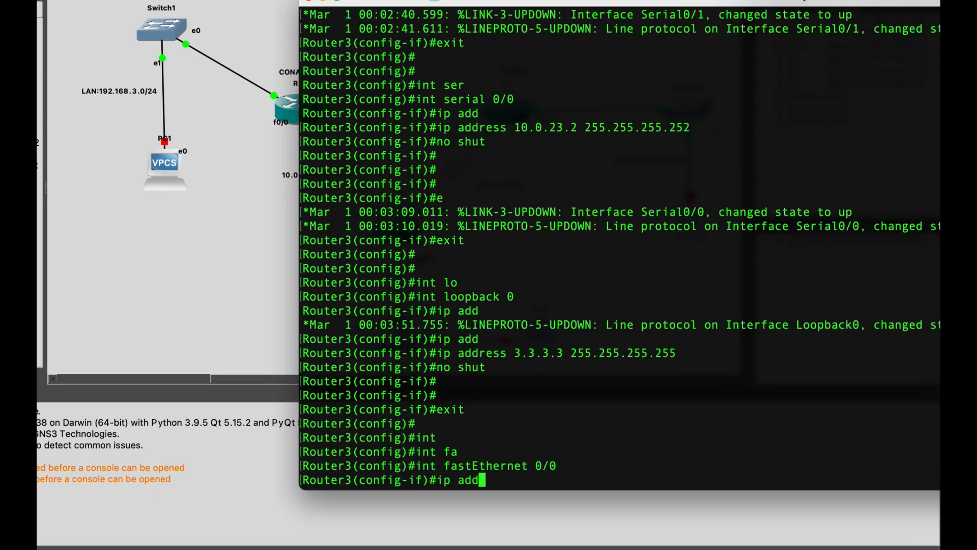
key(Tab)
text(192?.168.3.1 255.255.255.0)
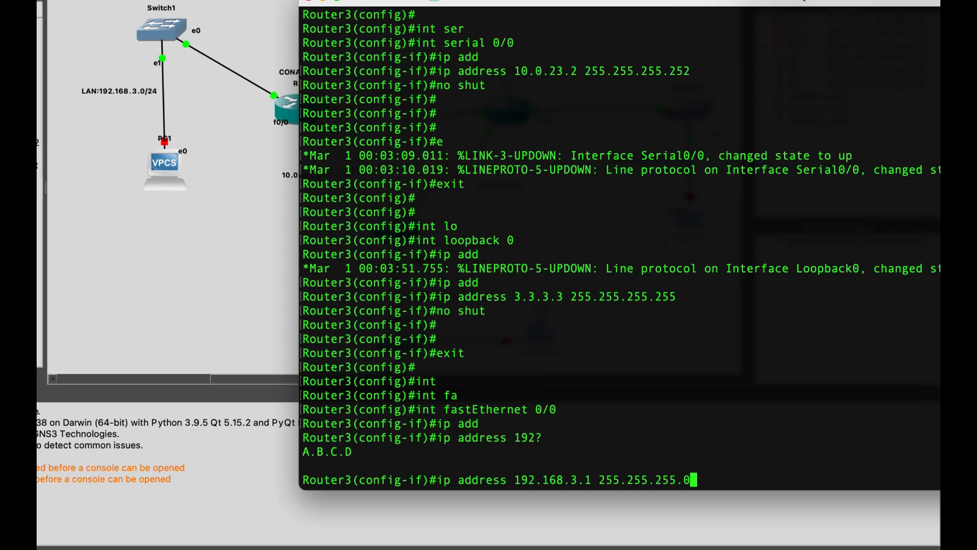
key(Return)
- Enable Router3's fastEthernet 0/0 interface with no shut
text(no shut)
key(Return)
key(Return)
key(Return)
key(Return)
key(Return)
- Leave configuration mode on Router3 and save its configuration with wr me
text(end)
key(Return)
key(Return)
key(Return)
text(wr me)
key(Return)
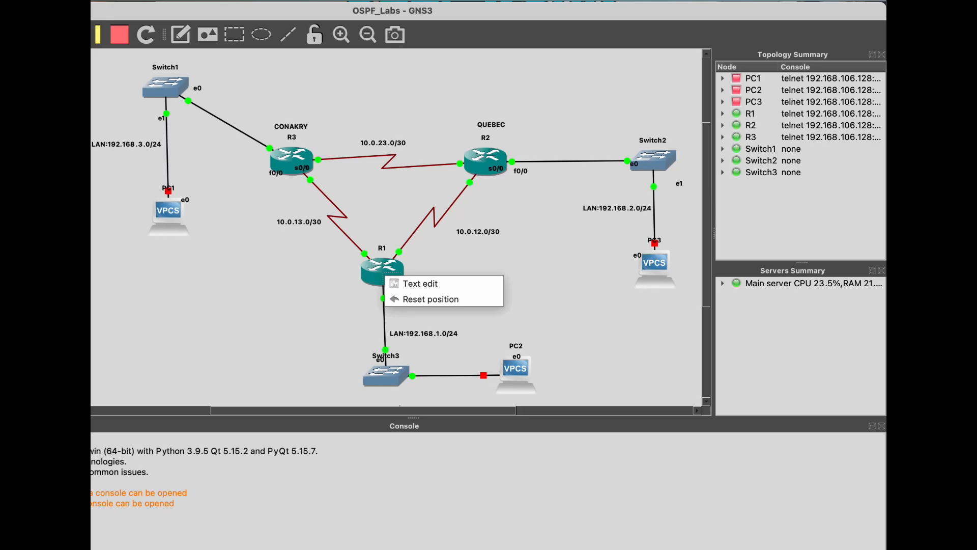
- Open the console of router R1, enlarge its text and move the window so the R1–R3 part of the topology is uncovered
click(380, 270)
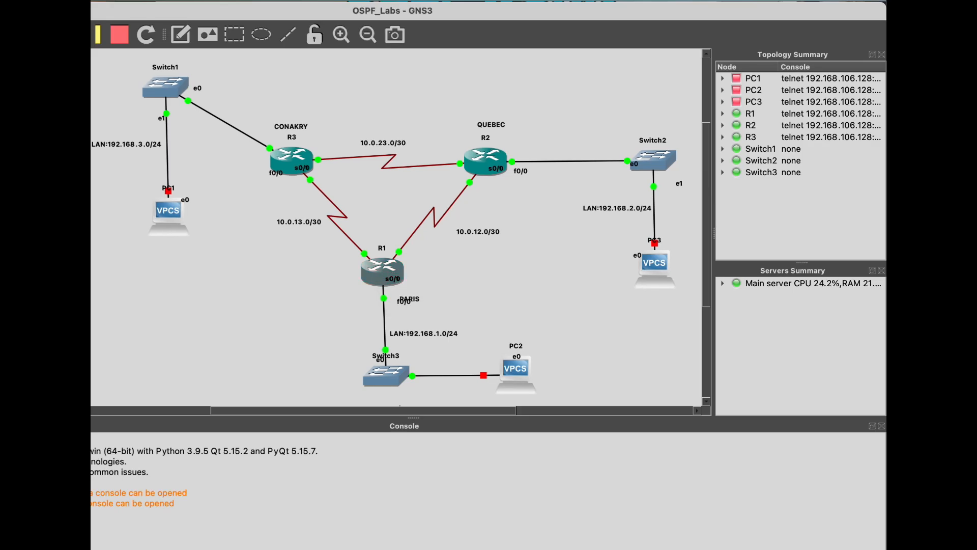
right_click(375, 270)
click(408, 26)
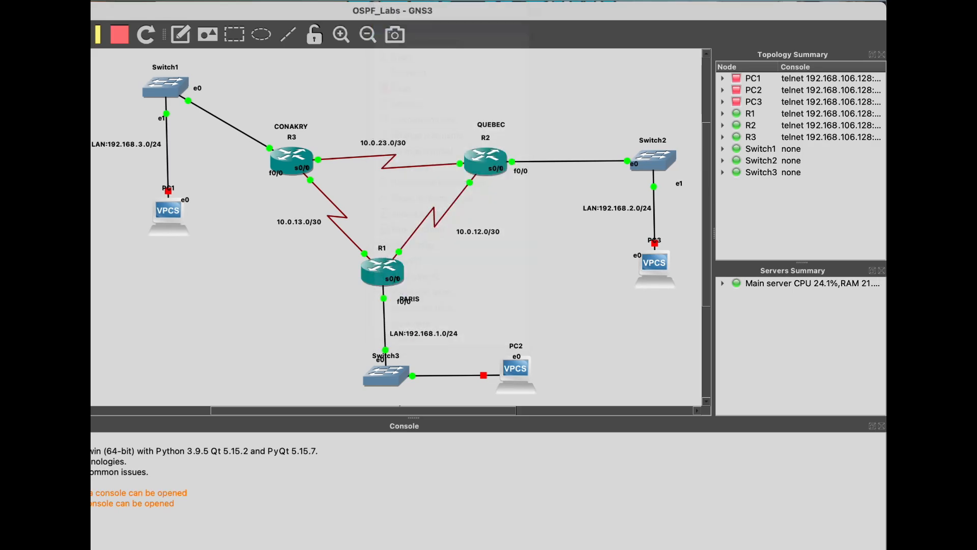
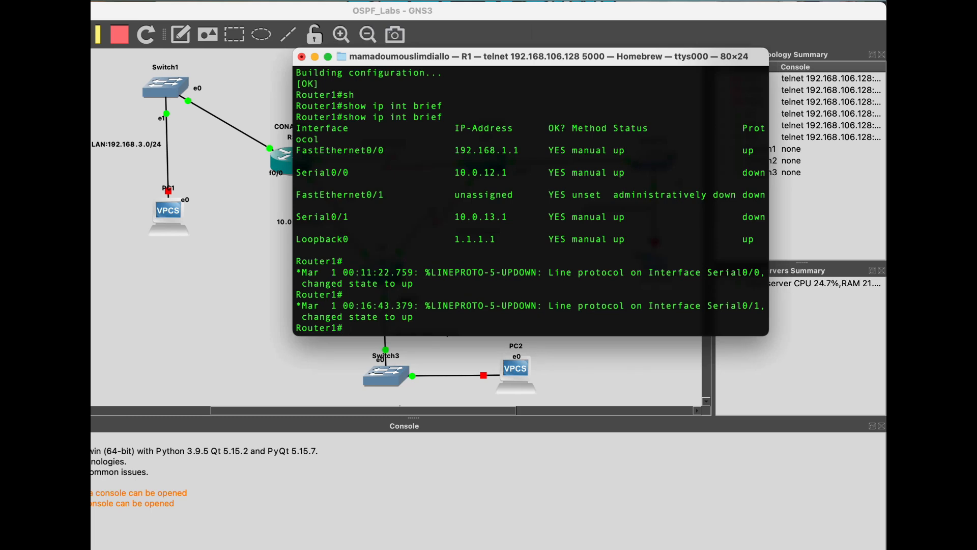
key(super+plus)
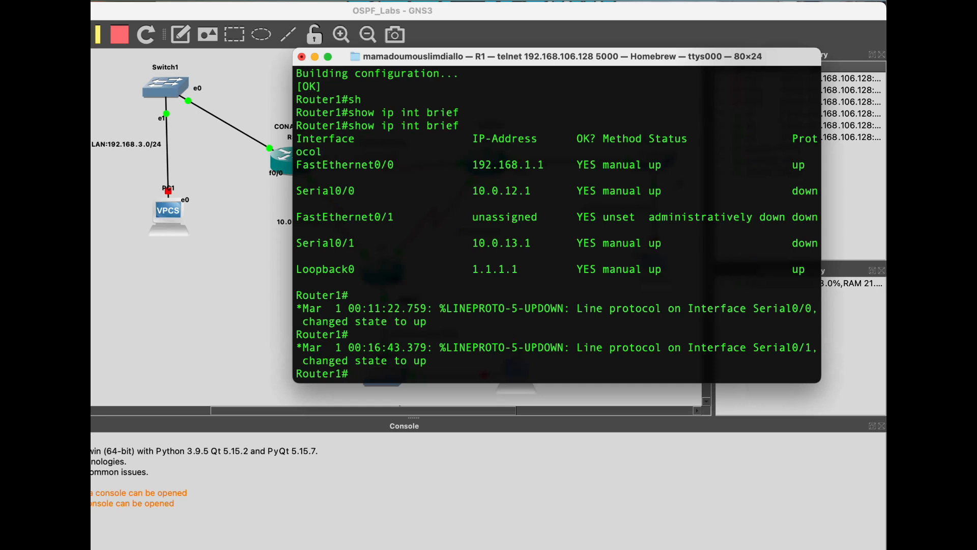
key(super+plus)
drag(509, 57, 663, 83)
- Enter global configuration mode on Router1 and start OSPF process 10 with router ospf 10
text(conf t)
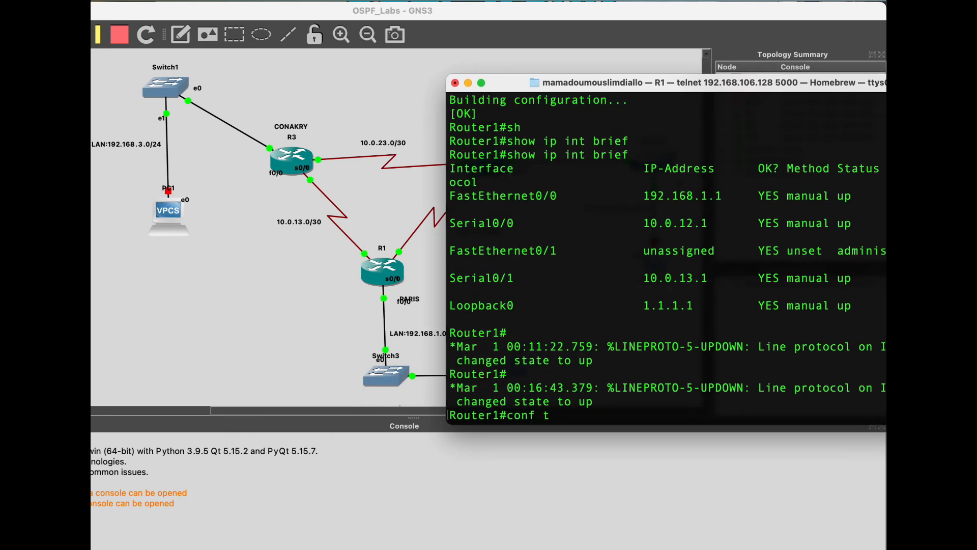
key(Return)
key(Return)
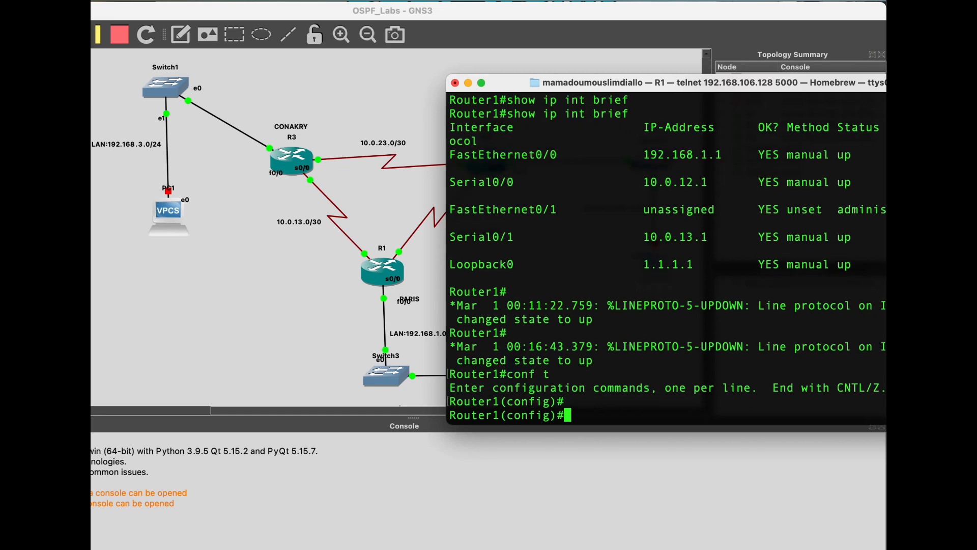
key(Return)
text(router os)
key(Tab)
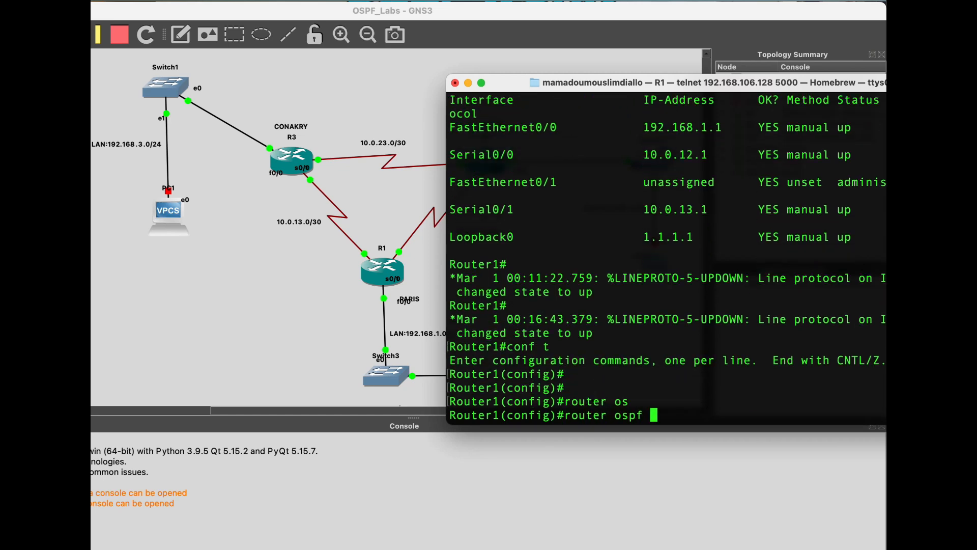
text(10)
key(Return)
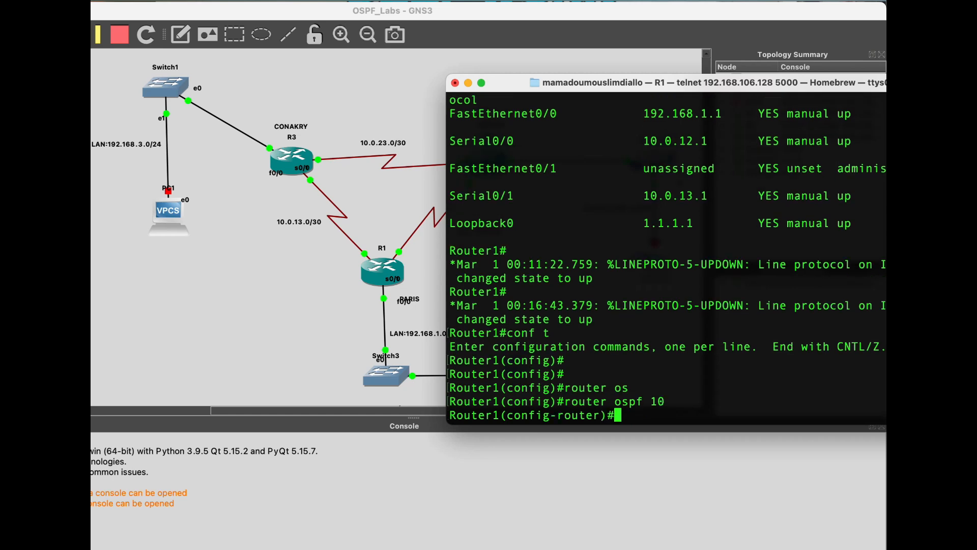
- Advertise network 10.0.12.0 with wildcard mask 0.0.0.3 in area 0 on Router1
text(networ)
key(Tab)
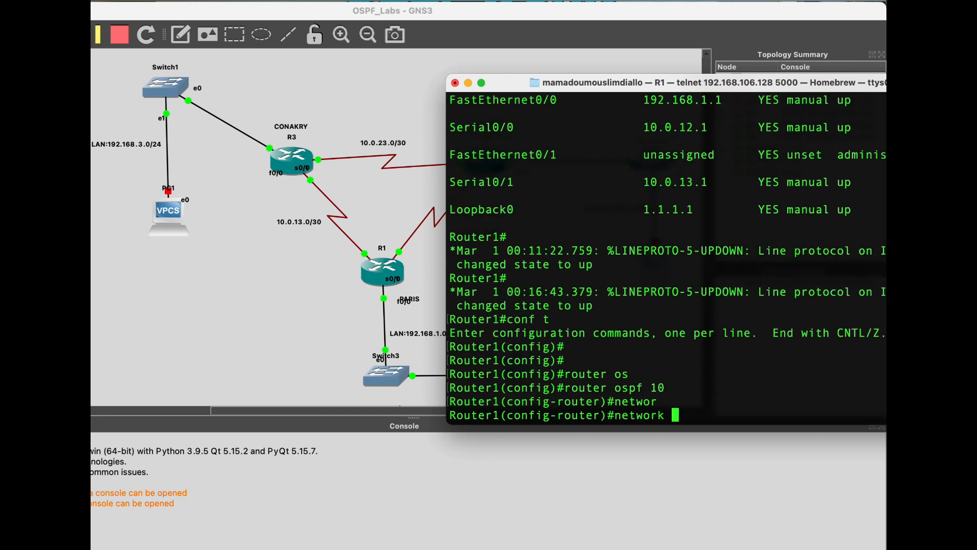
text(1)
drag(661, 83, 731, 80)
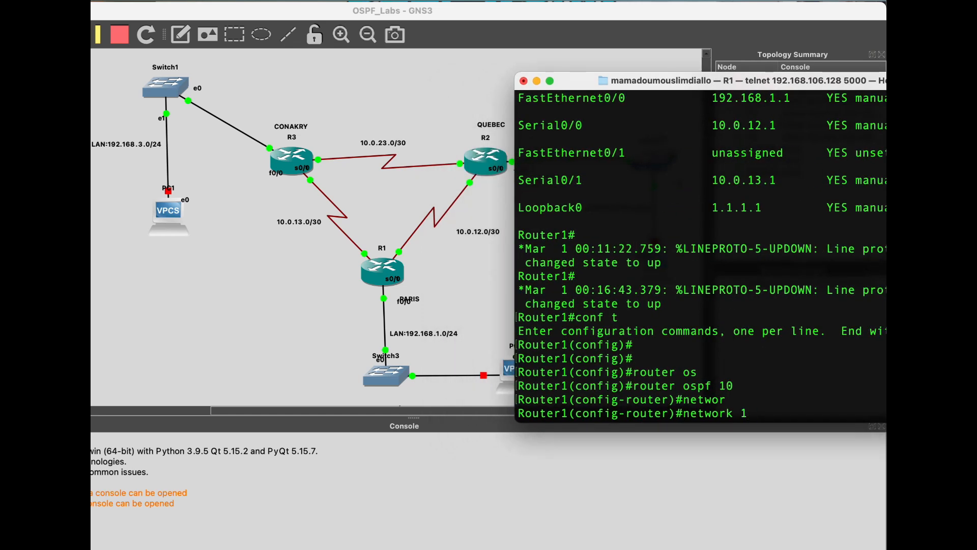
drag(730, 80, 662, 79)
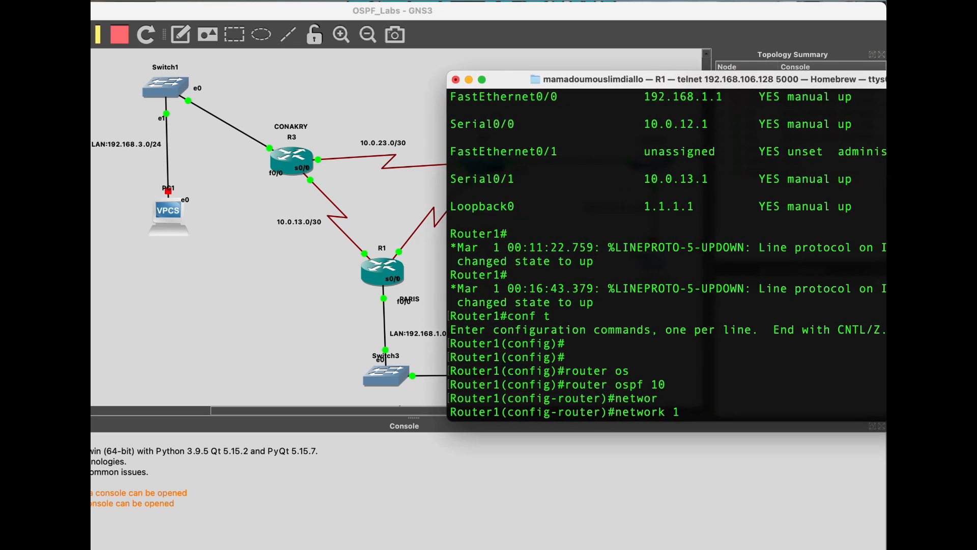
text(0.0.12.0 0.0.0.3 area )
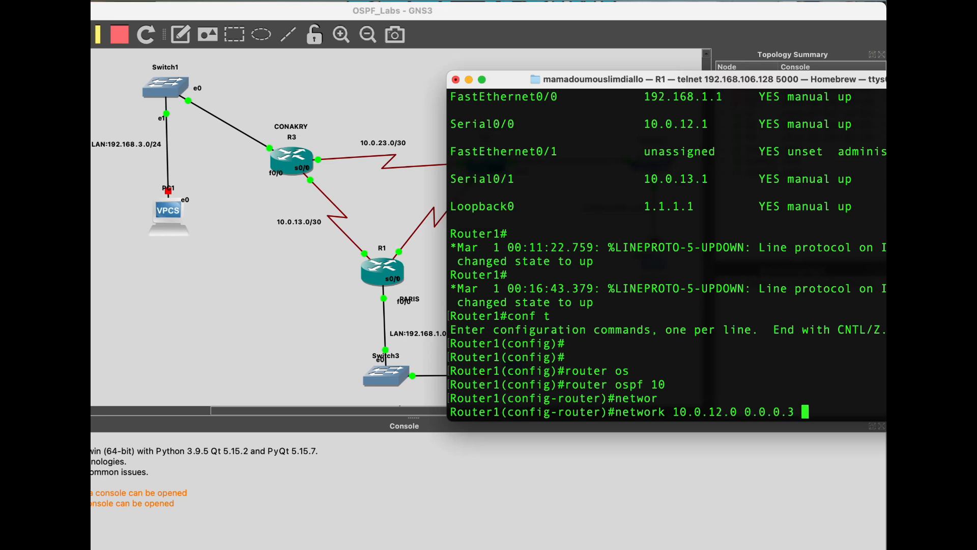
text(0)
key(Return)
- Recall the last network command on Router1 and adapt it to advertise 10.0.13.0 0.0.0.3 in area 0
key(Up)
key(Left)
key(Left)
key(Left)
key(Left)
key(Left)
key(Left)
key(Left)
key(Left)
key(Left)
key(Left)
key(Left)
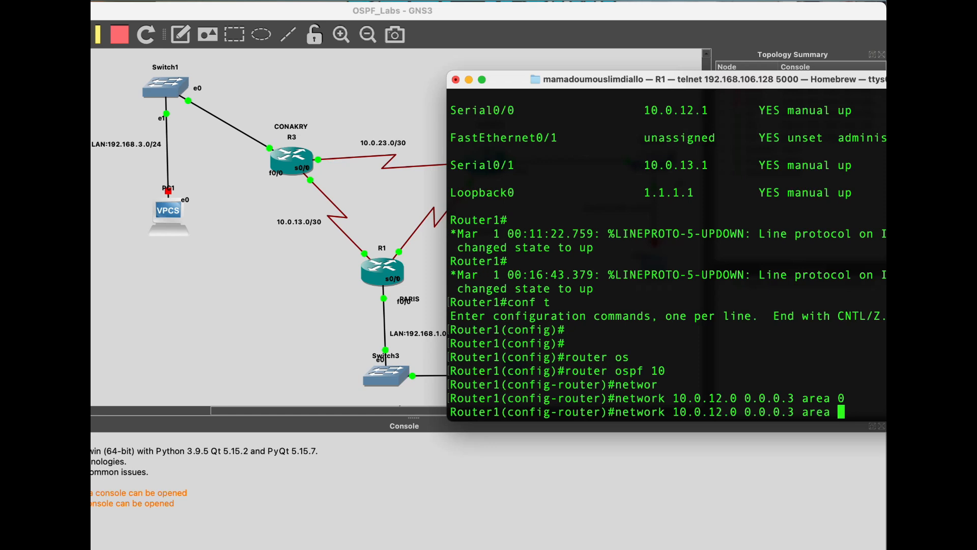
key(Left)
key(Left)
key(Left)
key(Left)
key(Left)
key(Left)
key(BackSpace)
text(3)
key(Return)
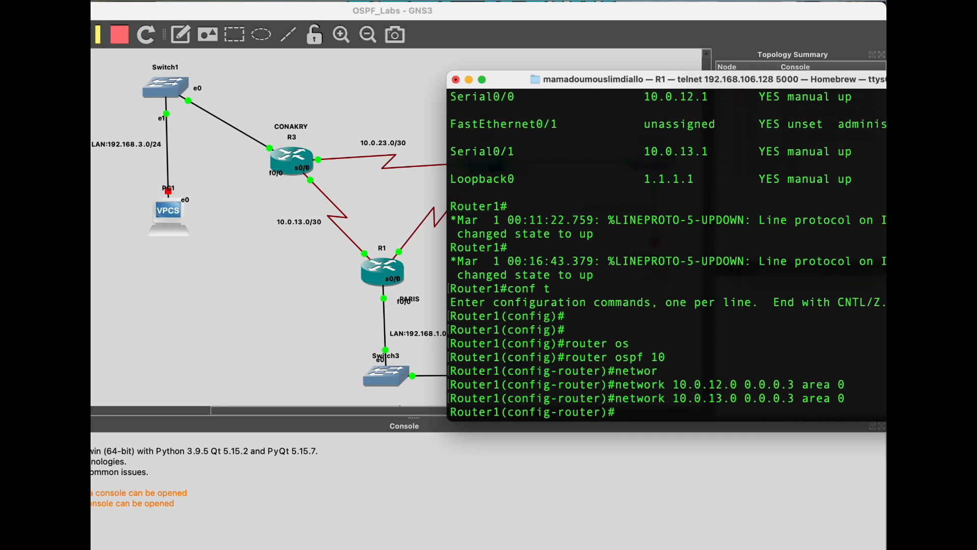
- Adapt the previous network command to advertise Router1's LAN 192.168.1.0 with wildcard mask 0.0.0.255 in area 0
key(Up)
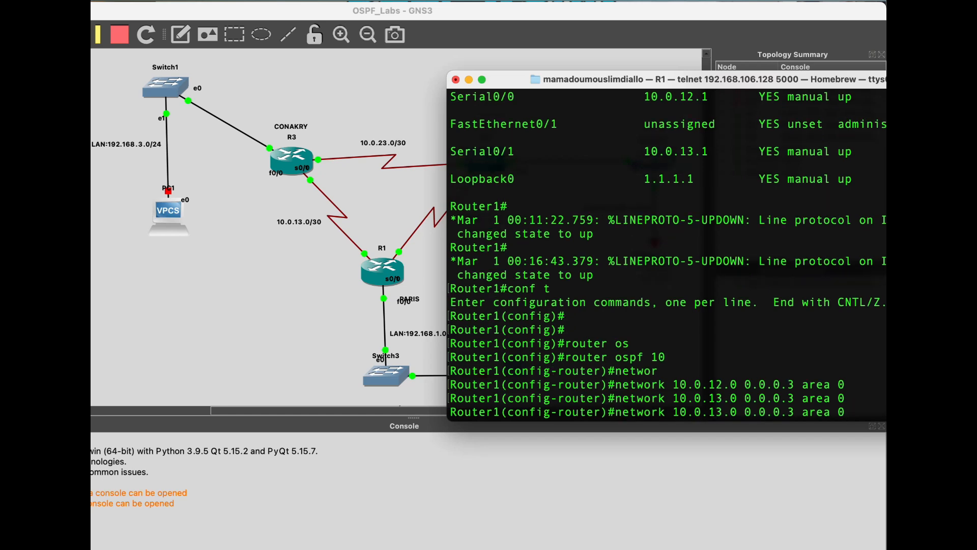
key(Left)
key(Left)
key(Left)
key(Left)
key(Left)
key(Left)
key(Left)
key(Left)
key(Left)
key(Left)
key(Left)
key(Left)
key(Left)
key(Left)
key(Left)
key(BackSpace)
key(BackSpace)
key(BackSpace)
key(BackSpace)
key(BackSpace)
key(BackSpace)
key(BackSpace)
key(BackSpace)
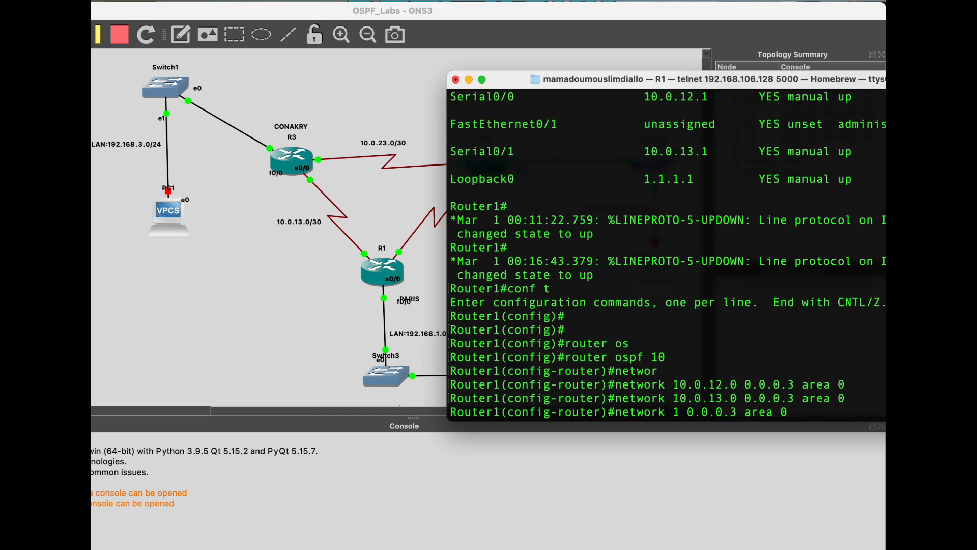
text(92.168)
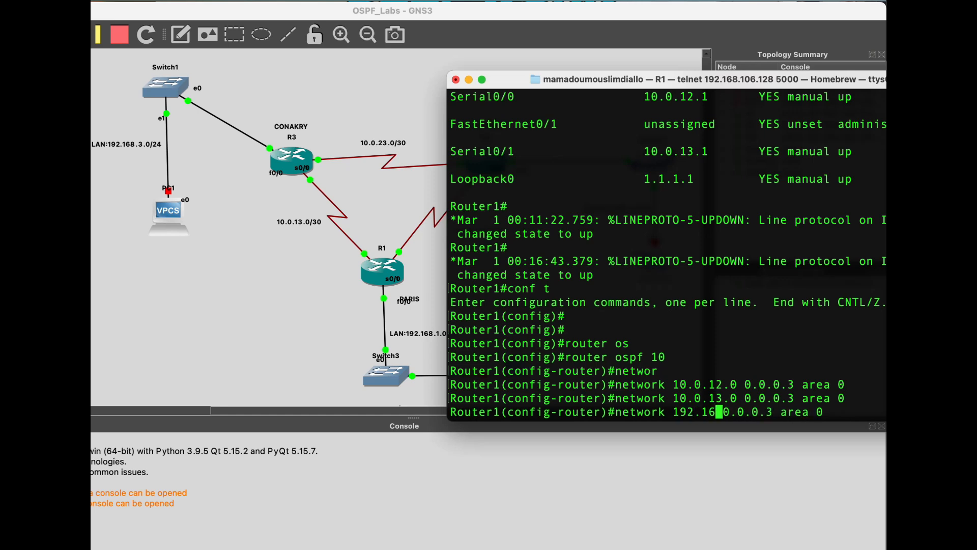
text(.1.)
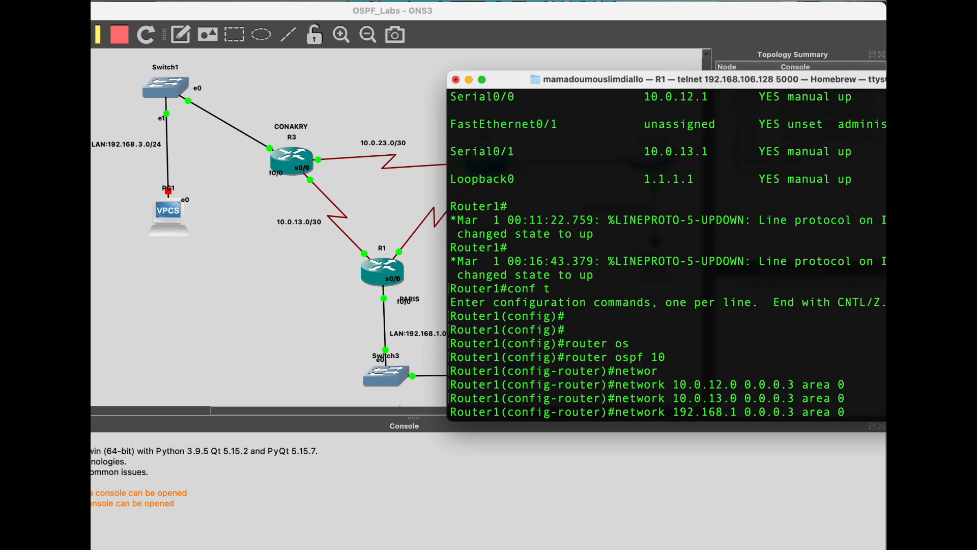
text(0)
key(Right)
key(Right)
key(Right)
key(Right)
key(Right)
key(Right)
key(Right)
key(Right)
key(BackSpace)
text(255)
key(Return)
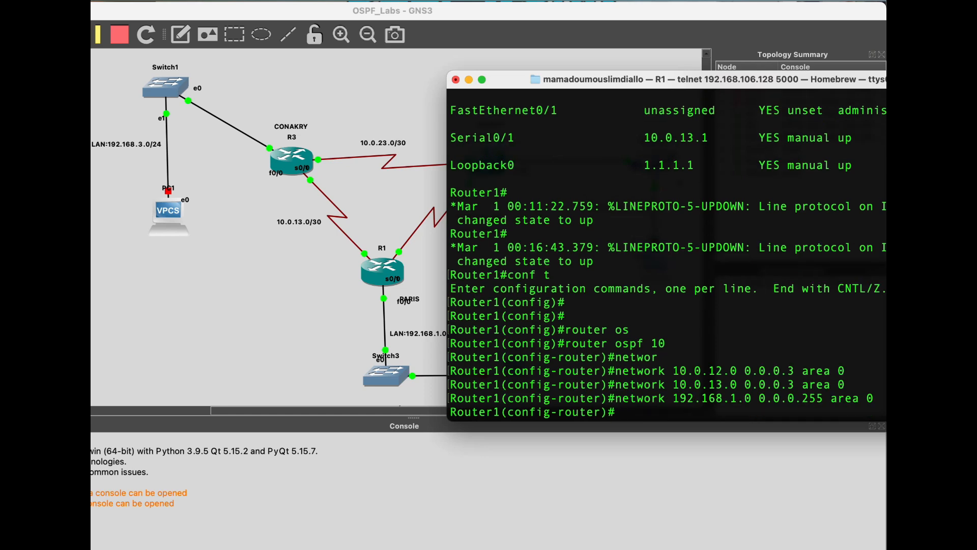
- Adapt the previous network command to advertise Router1's loopback 1.1.1.1 with wildcard mask 0.0.0.0 in area 0
key(Up)
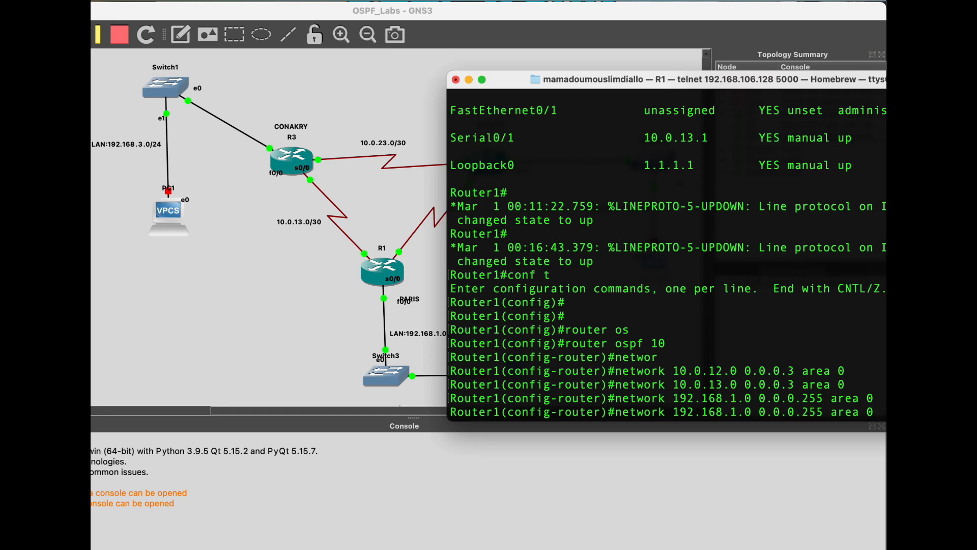
key(Left)
key(Left)
key(Left)
key(Left)
key(Left)
key(Left)
key(Left)
key(Left)
key(Left)
key(Left)
key(Left)
key(BackSpace)
text(1)
key(Left)
key(Left)
key(Left)
key(Left)
key(BackSpace)
key(BackSpace)
key(BackSpace)
key(BackSpace)
key(BackSpace)
key(BackSpace)
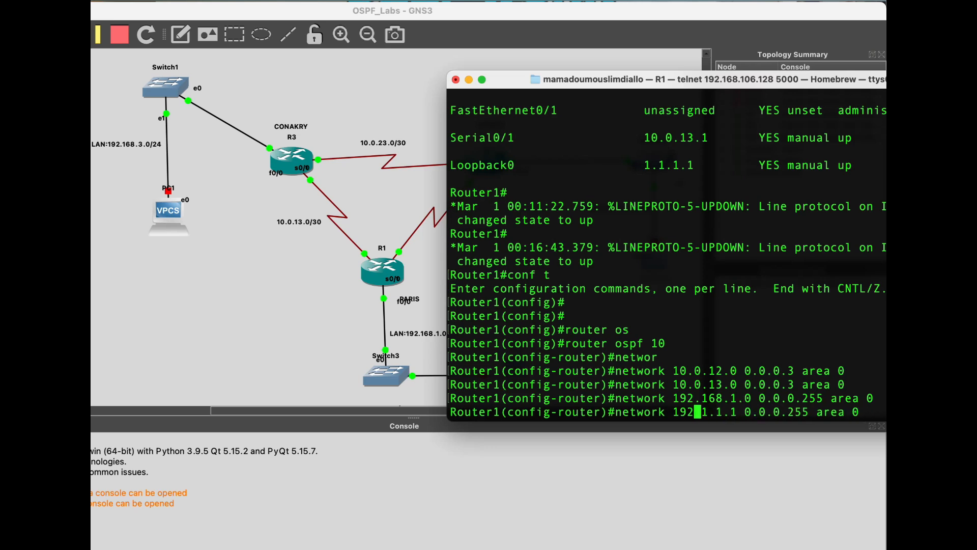
key(Right)
key(Right)
key(Right)
key(Right)
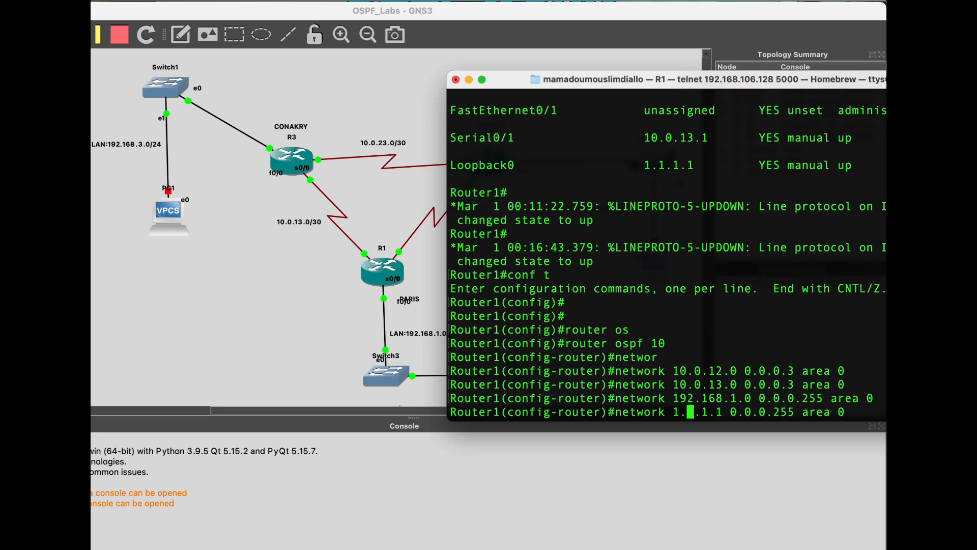
key(Right)
key(Right)
key(Right)
key(Right)
key(Right)
key(Right)
key(Right)
key(Right)
key(Right)
key(Right)
key(Right)
key(BackSpace)
key(BackSpace)
key(BackSpace)
text(0)
key(Return)
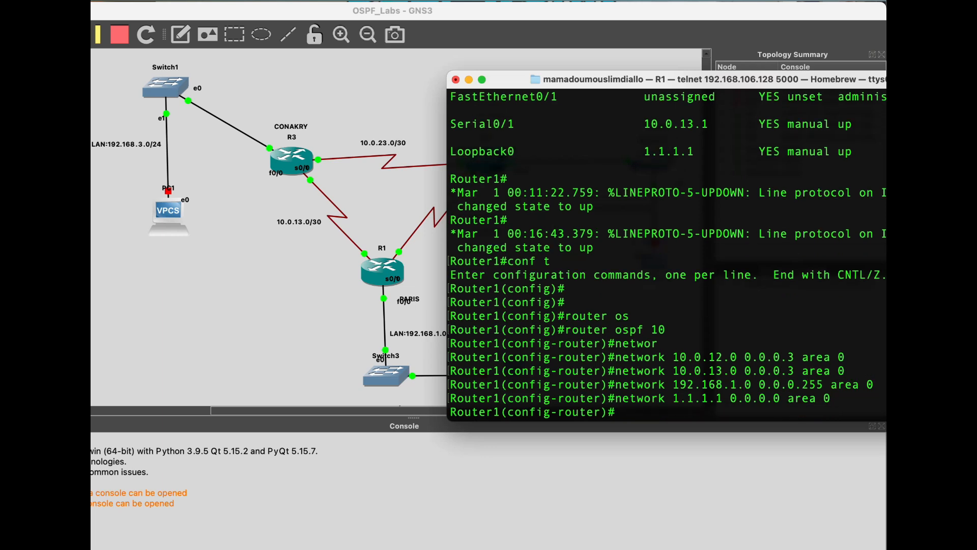
- Leave OSPF configuration on Router1 with end and save its configuration with wr me
text(end)
key(Return)
key(Return)
key(Return)
key(Return)
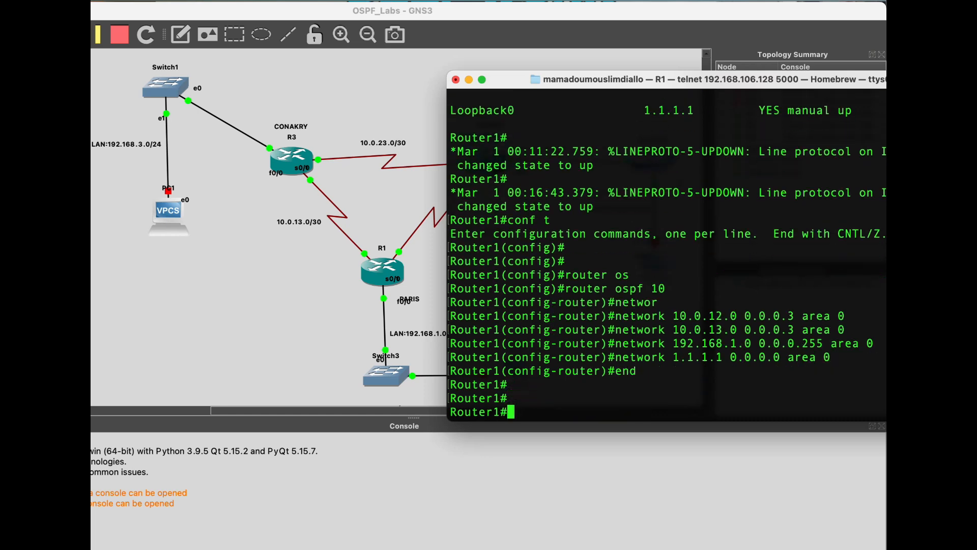
text(wr me)
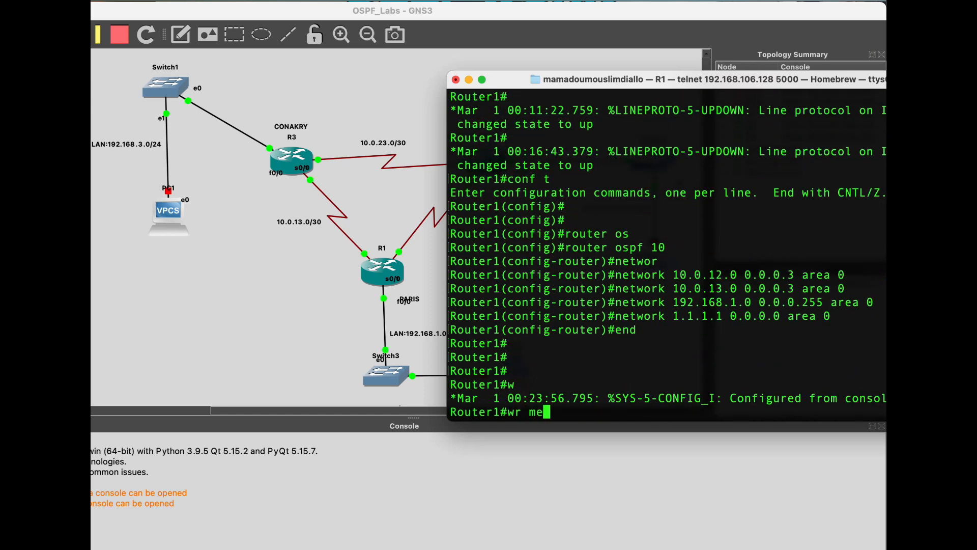
key(Return)
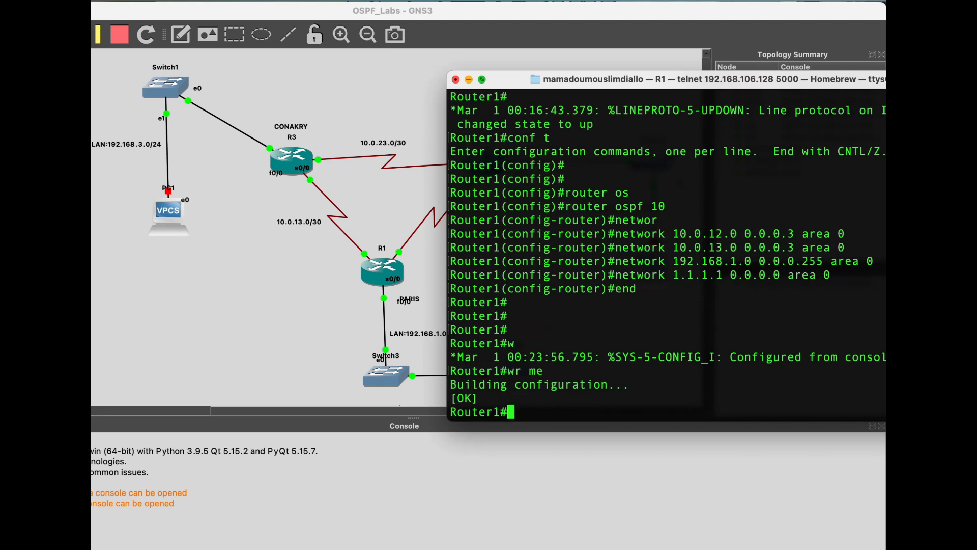
- Close Router1's console, ending its telnet process, and open router R2's console with enlarged text
key(super+w)
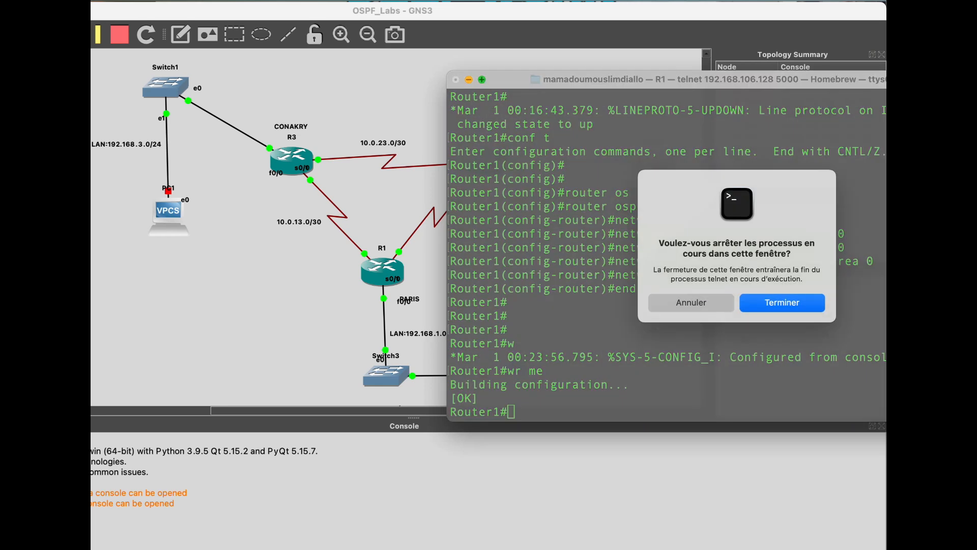
key(Return)
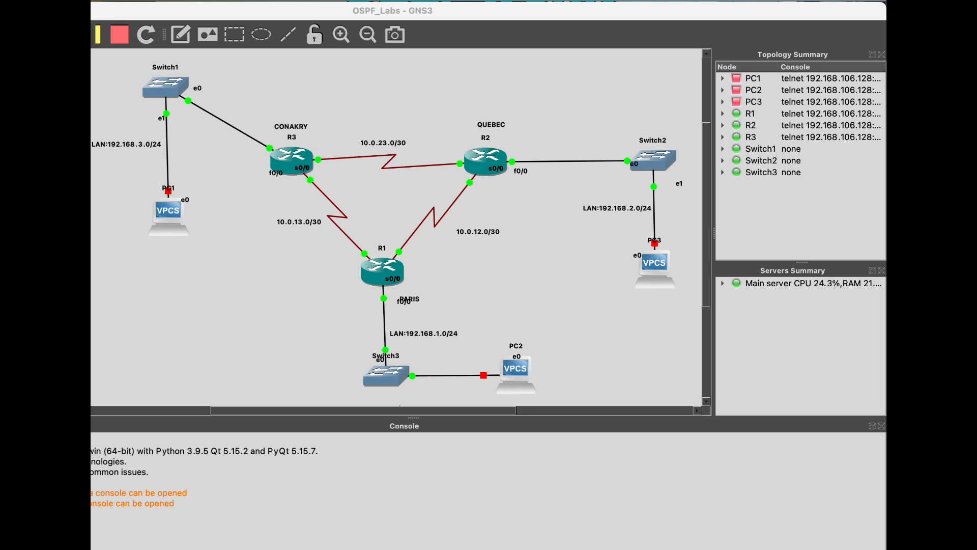
right_click(482, 165)
click(514, 191)
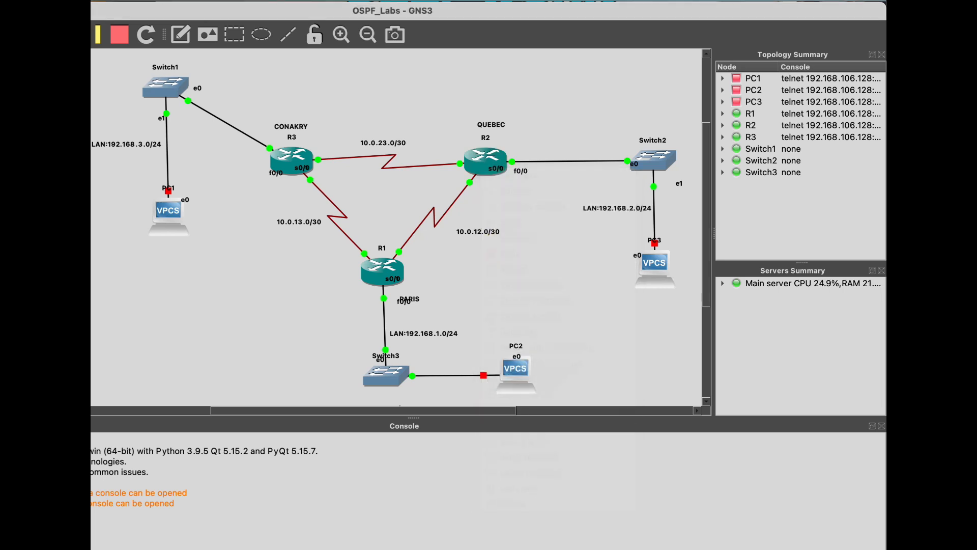
right_click(481, 164)
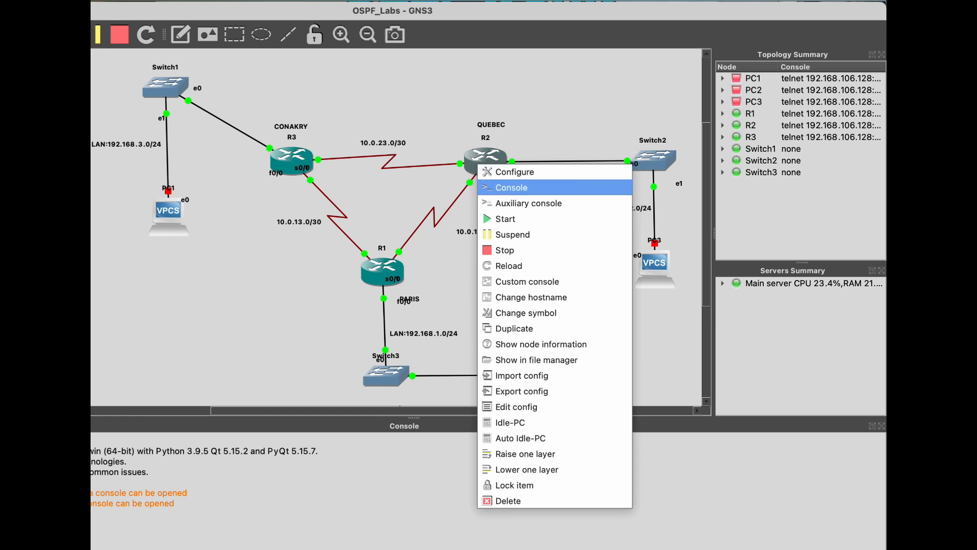
click(514, 188)
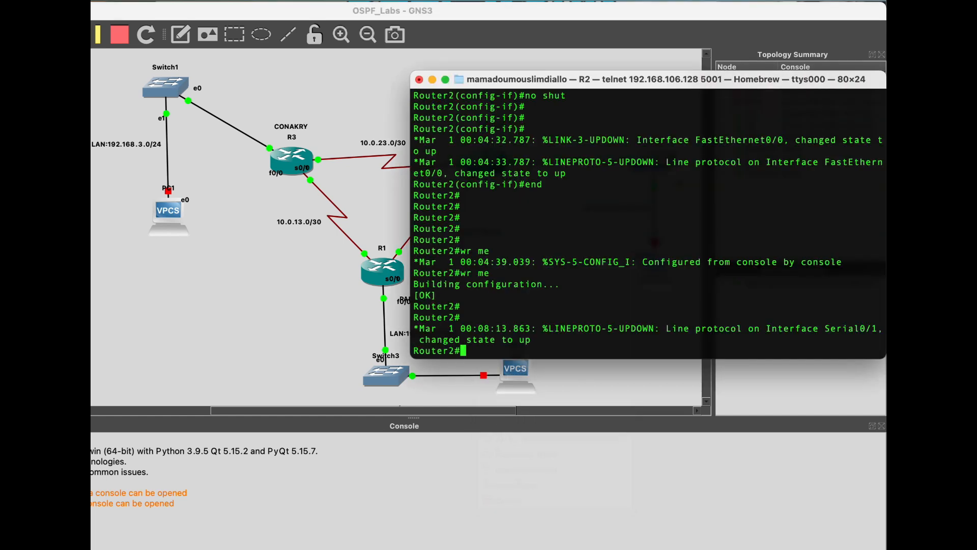
key(super+plus)
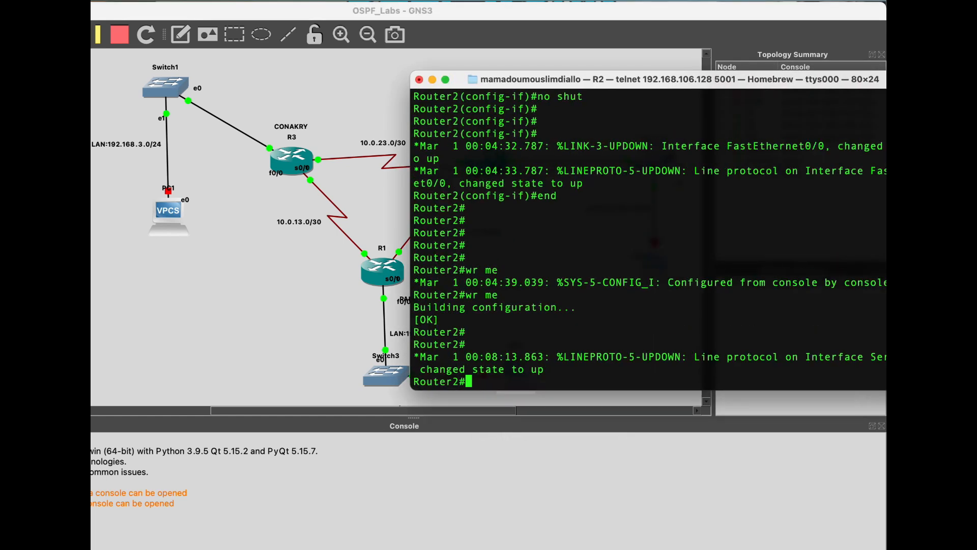
key(super+plus)
- Enter global configuration mode on Router2 with conf t and start OSPF process 10
text(conf t)
key(Return)
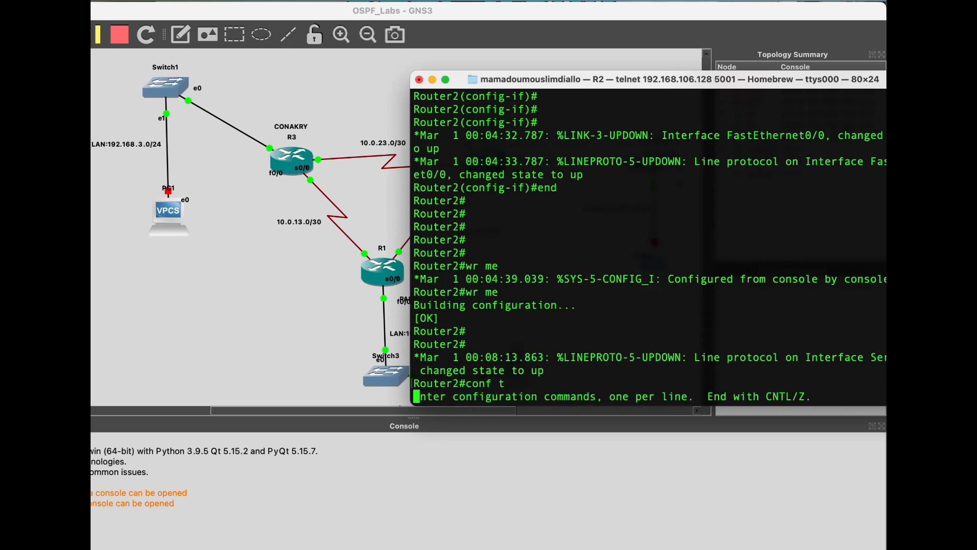
key(Return)
key(Return)
key(Return)
text(router os)
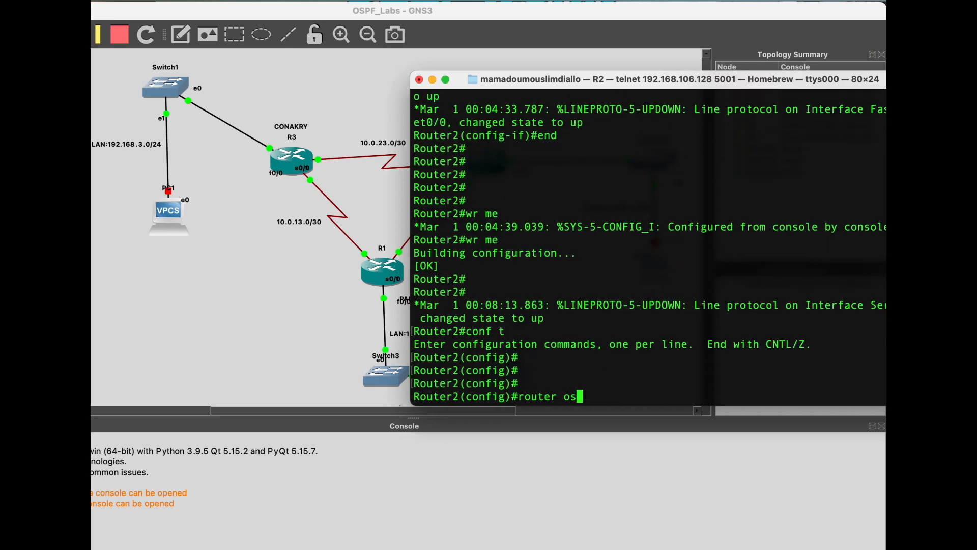
key(Tab)
text(10)
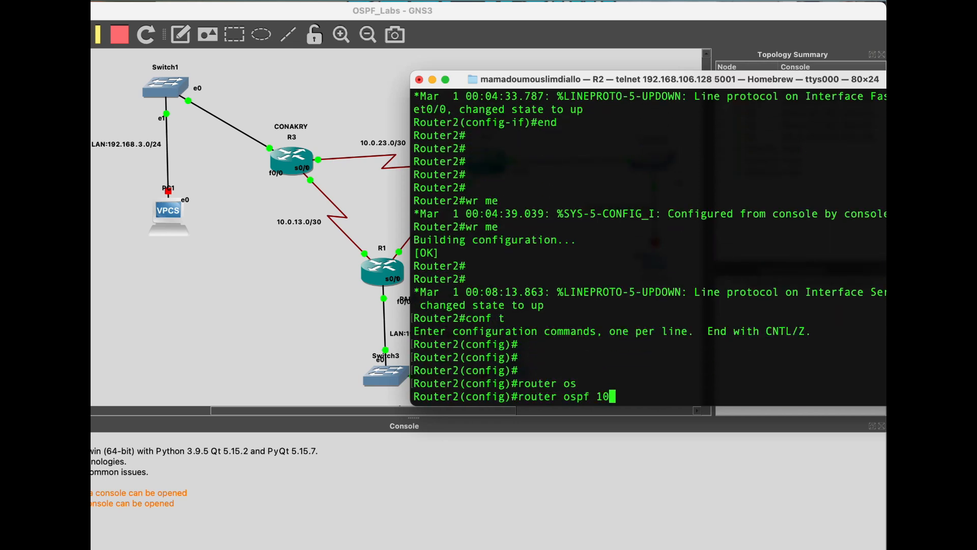
key(Return)
- Advertise network 10.0.12.0 with wildcard mask 0.0.0.3 in area 0 on Router2
text(ne)
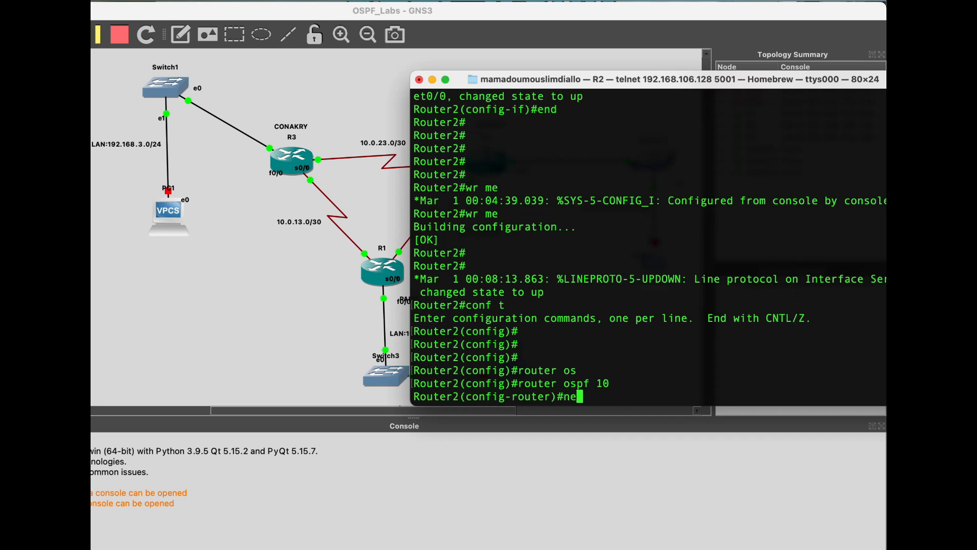
text(twork 10.0.12.0 )
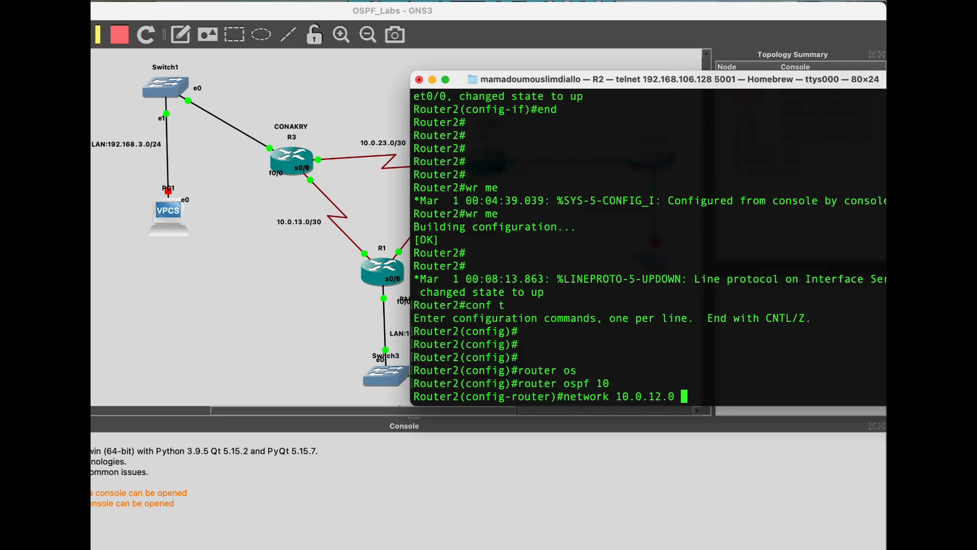
text(0.0.0.3 are)
key(Tab)
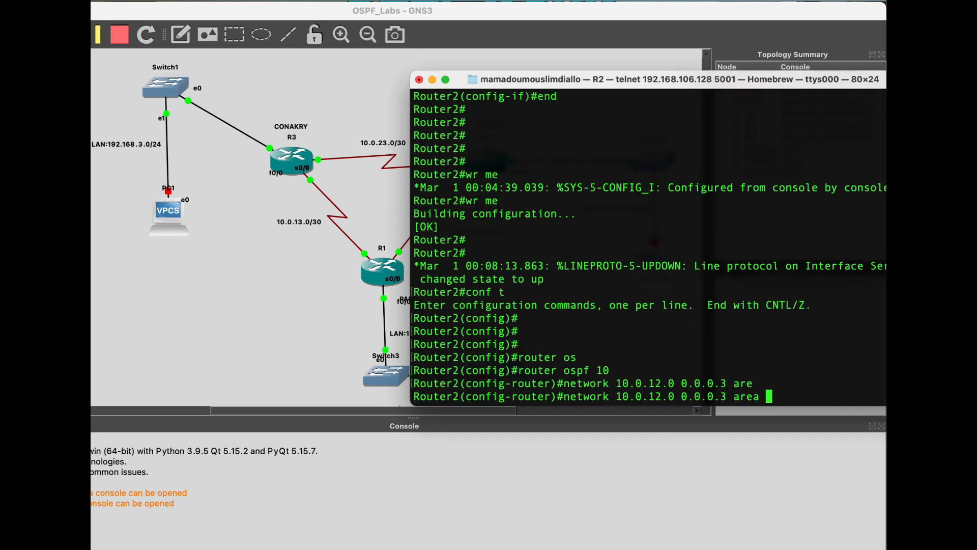
text(0)
key(Return)
- Adapt the previous network command to advertise 10.0.23.0 with wildcard mask 0.0.0.3 in area 0 on Router2
key(Up)
key(Left)
key(Left)
key(Left)
key(Left)
key(Left)
key(Left)
key(Left)
key(Left)
key(Left)
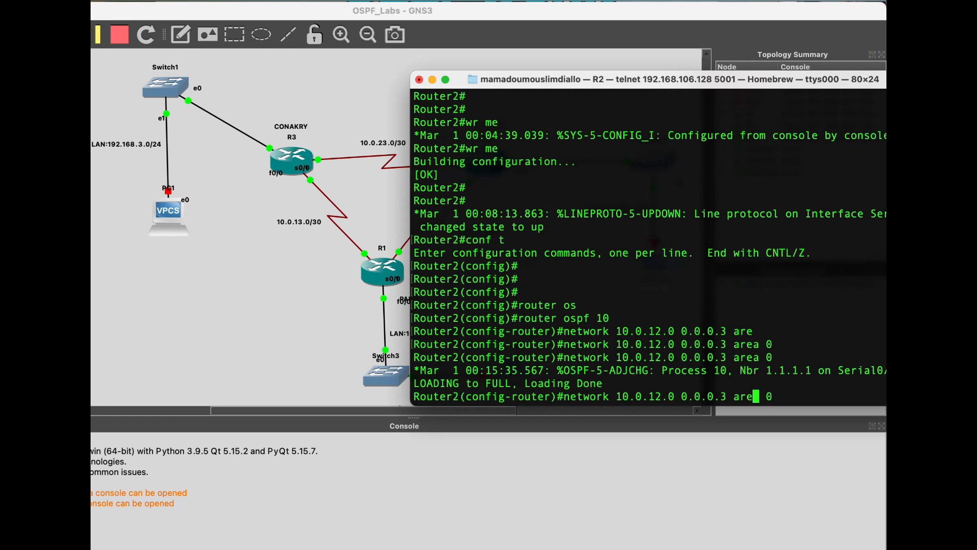
key(Left)
key(Left)
key(Left)
key(Left)
key(Left)
key(Left)
key(Left)
key(Left)
key(Left)
key(BackSpace)
key(Right)
text(2)
key(BackSpace)
text(3)
key(Return)
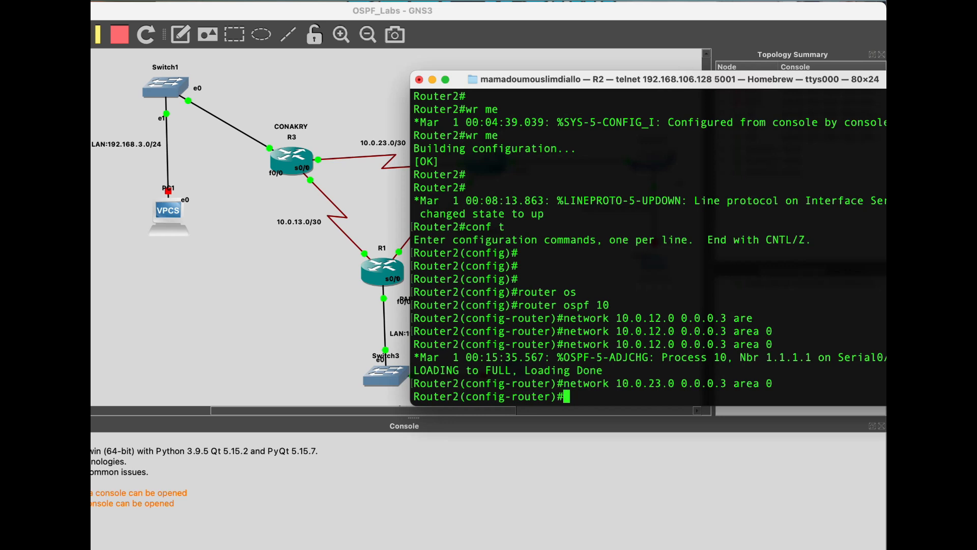
- Adapt the previous network command to advertise Router2's LAN 192.168.2.0 with wildcard mask 0.0.0.255 in area 0
key(Up)
key(Left)
key(Left)
key(Left)
key(Left)
key(Left)
key(Left)
key(Left)
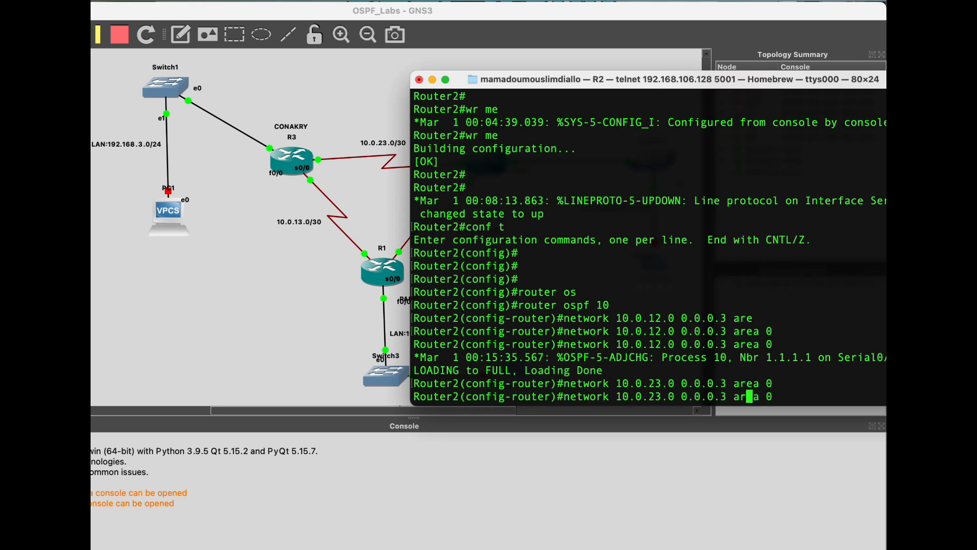
key(BackSpace)
text(255)
key(Left)
key(Left)
key(Left)
key(Left)
key(Left)
key(Left)
key(Left)
key(Left)
key(Left)
key(Left)
key(Left)
key(Left)
key(BackSpace)
key(Left)
key(Left)
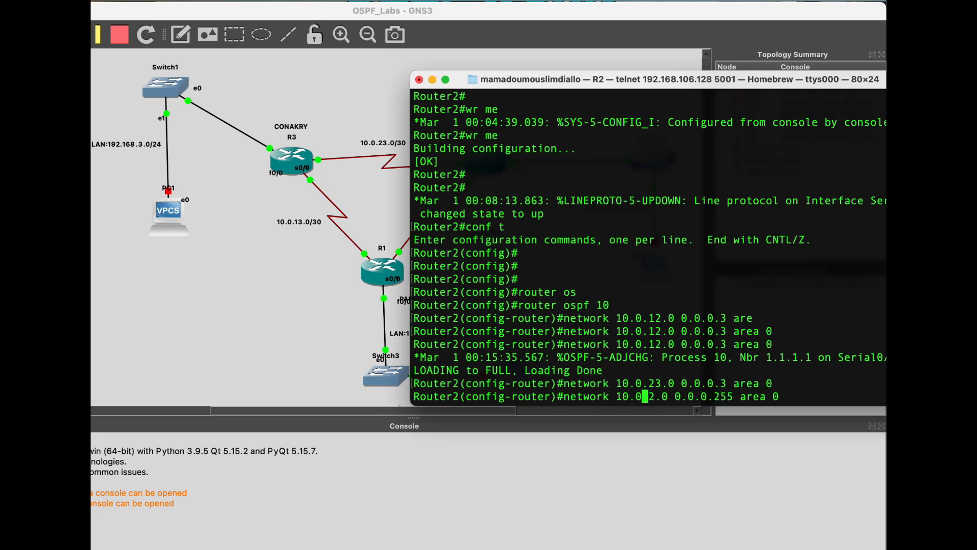
key(BackSpace)
text(168)
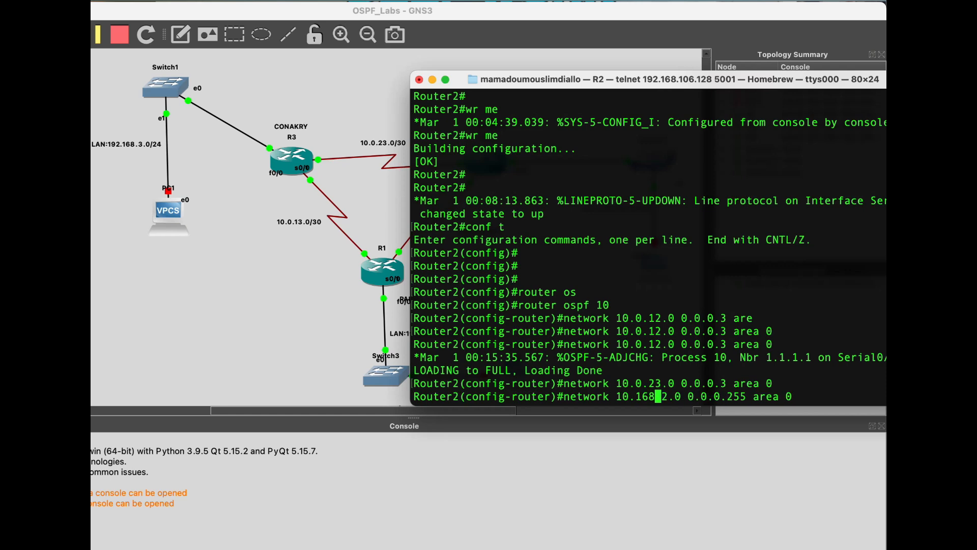
key(Left)
key(Left)
key(Left)
key(Left)
key(BackSpace)
text(92)
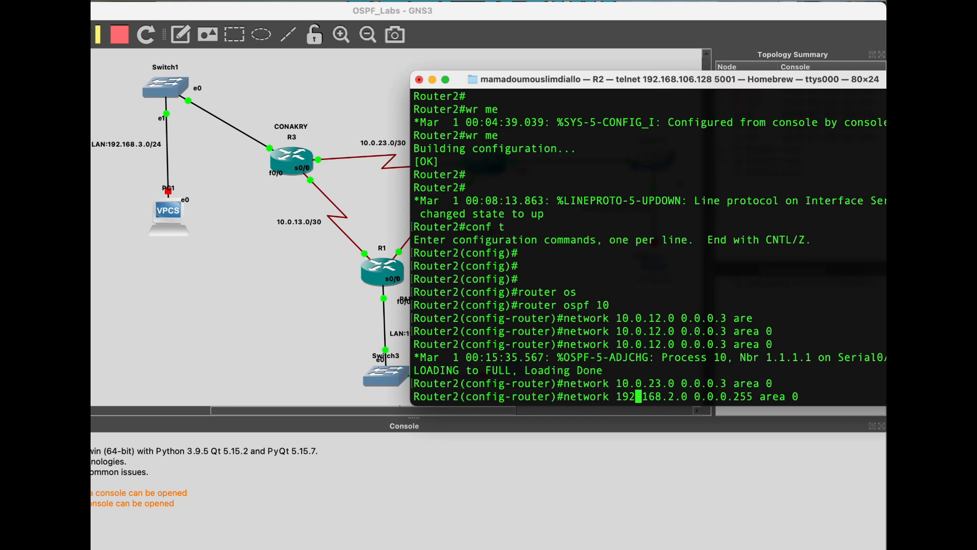
key(Return)
- Adapt the previous network command to advertise Router2's loopback 2.2.2.2 with wildcard mask 0.0.0.0 in area 0
key(Up)
key(Left)
key(Left)
key(Left)
key(Left)
key(Left)
key(Left)
key(Left)
key(BackSpace)
key(BackSpace)
key(BackSpace)
text(0)
key(Left)
key(Left)
key(Left)
key(Left)
key(Left)
key(Left)
key(Left)
key(Left)
key(Left)
key(Left)
key(Left)
key(Right)
key(Right)
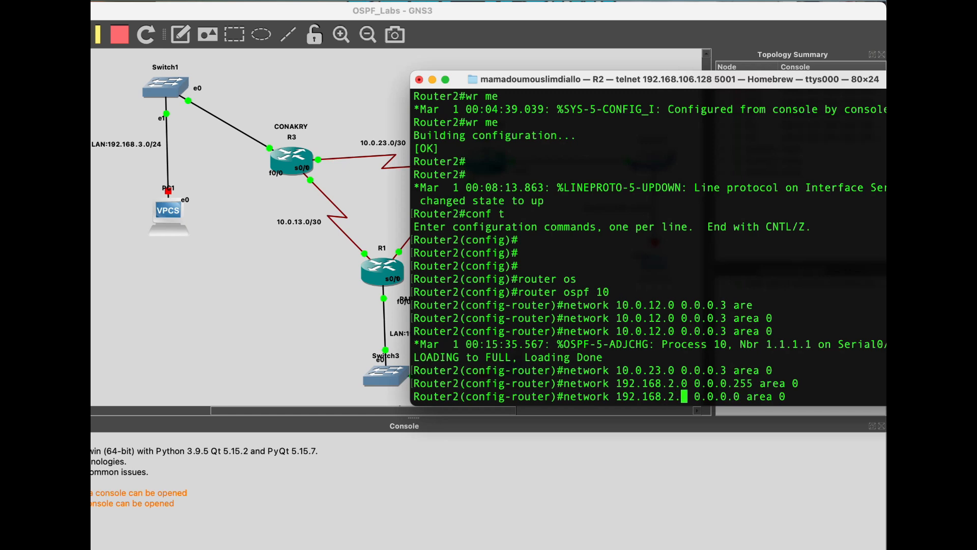
key(Delete)
text(2)
key(Left)
key(Left)
key(Left)
key(Left)
key(BackSpace)
key(BackSpace)
key(BackSpace)
text(2)
key(Left)
key(Left)
key(BackSpace)
key(BackSpace)
key(BackSpace)
text(2)
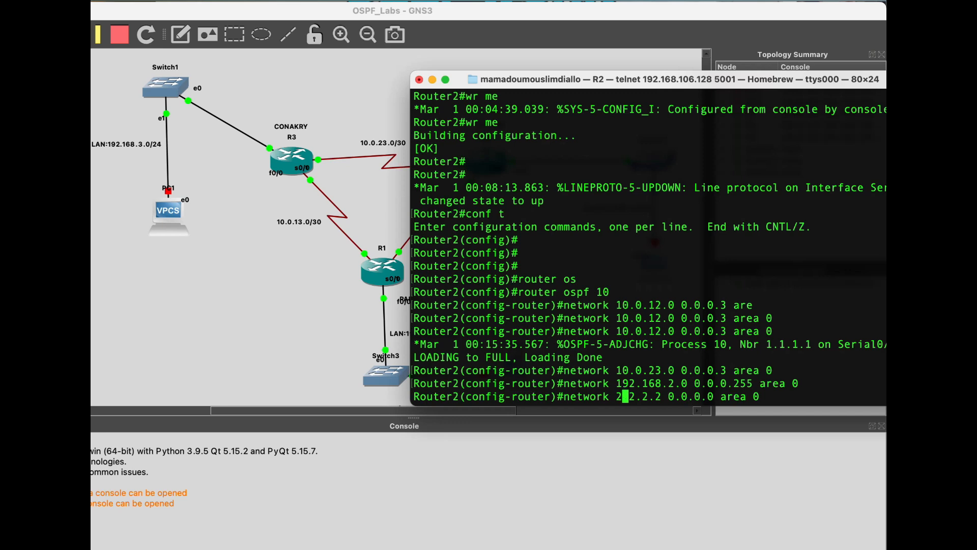
key(Return)
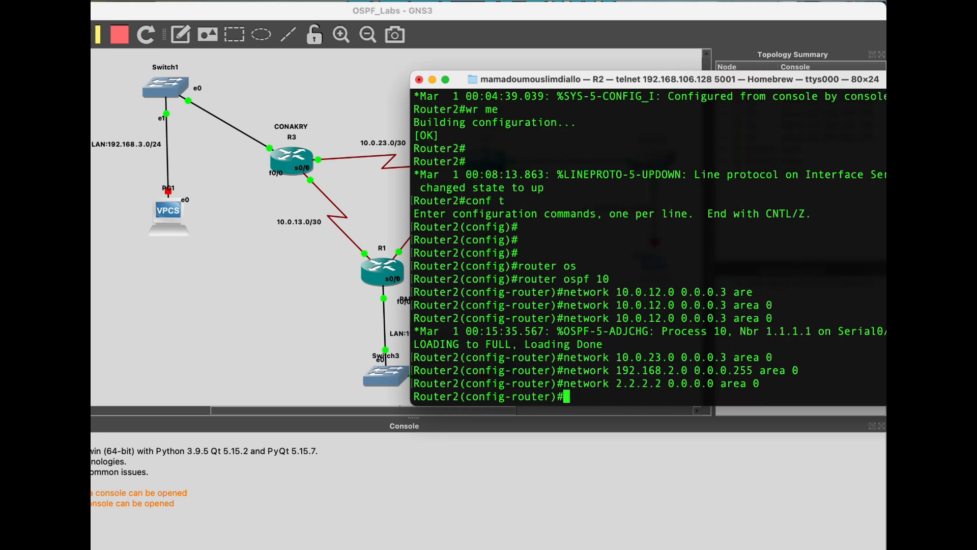
- Leave OSPF configuration on Router2 with end and save its configuration with wr me
text(end)
key(Return)
key(Return)
key(Return)
key(Return)
key(Return)
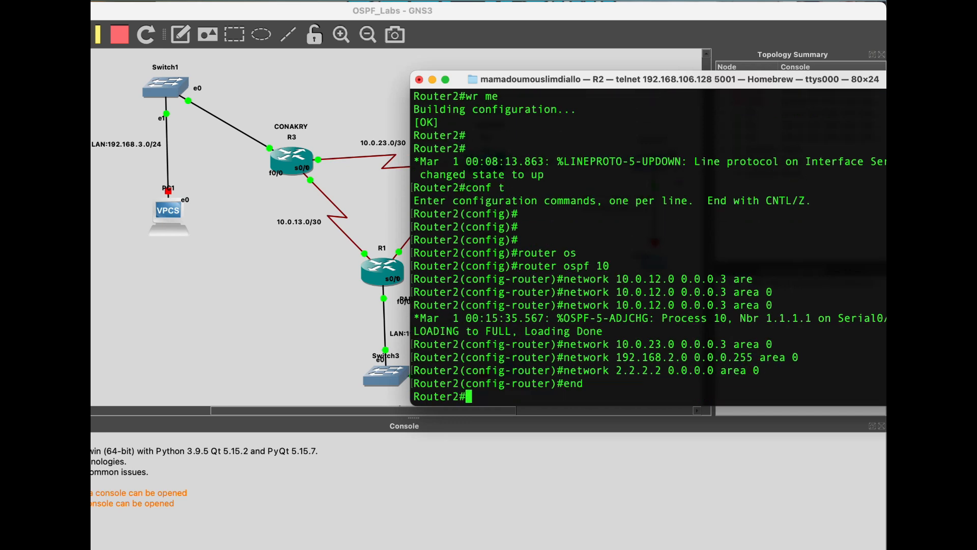
text(wr me)
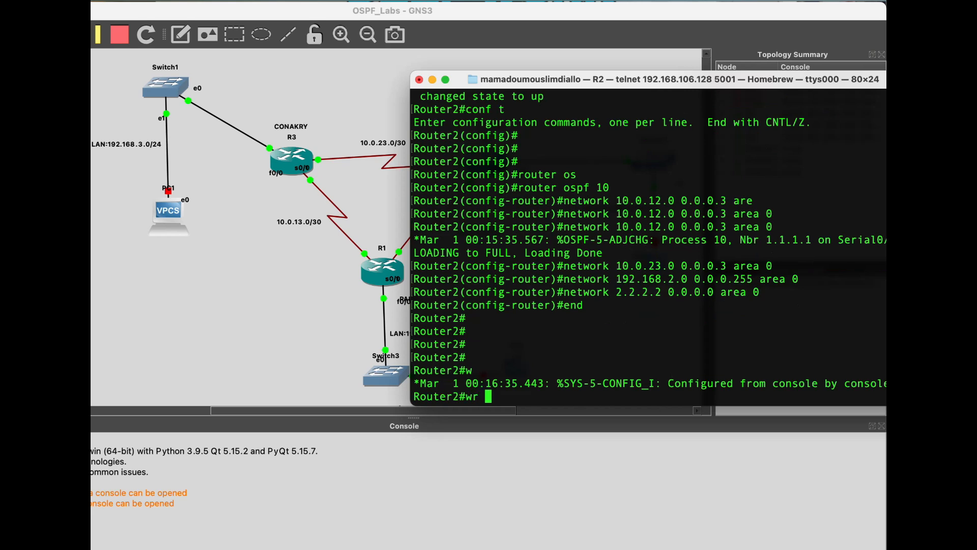
key(Return)
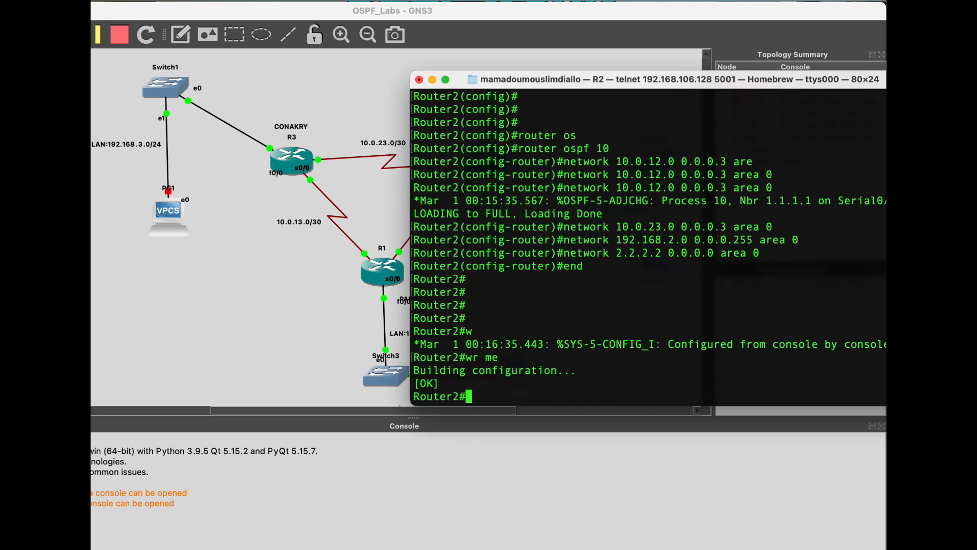
- Close Router2's console, ending its telnet process, and open router R3's console
click(419, 80)
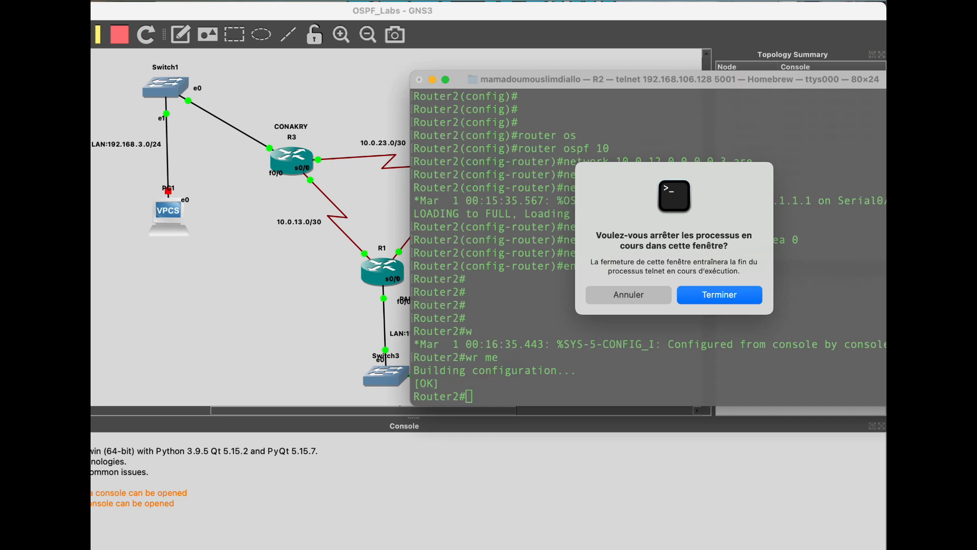
key(Return)
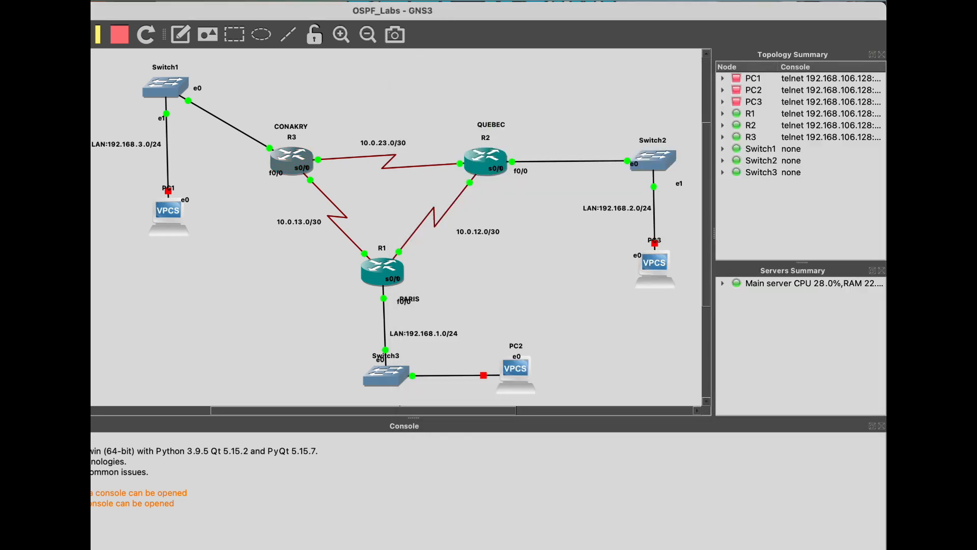
right_click(283, 162)
click(305, 187)
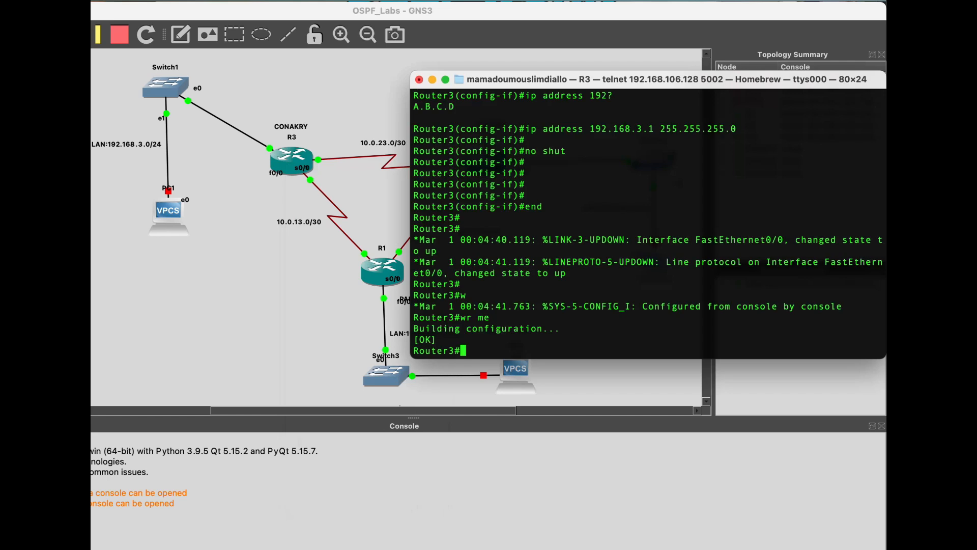
- Enter global configuration mode on Router3 with conf t and start OSPF process 10
text(conf t)
key(Return)
key(Return)
key(Return)
text(router os)
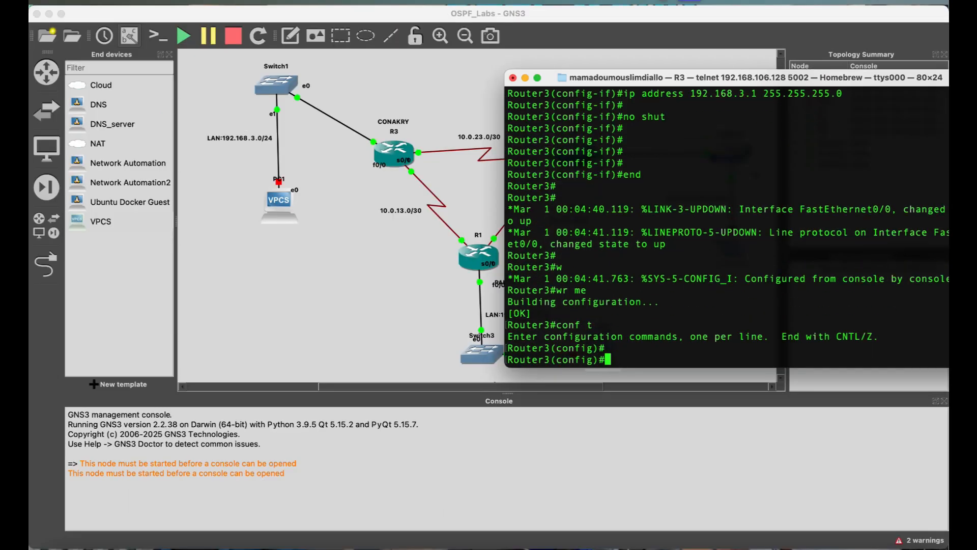
key(Tab)
text(10)
key(Return)
- Advertise network 10.0.23.0 with wildcard mask 0.0.0.3 in area 0 on Router3, and recall that network command for editing
text(netw)
key(Tab)
text(10)
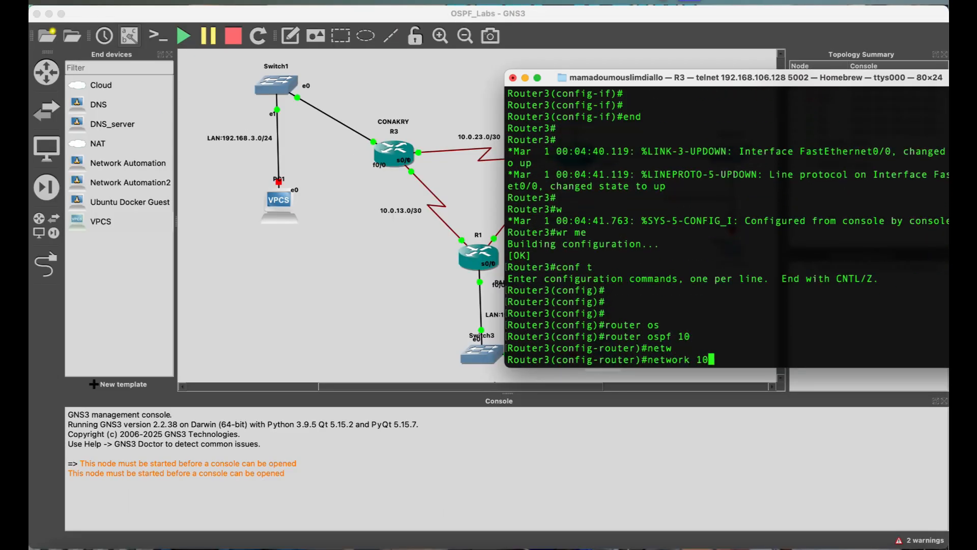
text(.0.23.0 0.0.0.3 area 0)
key(Return)
key(Up)
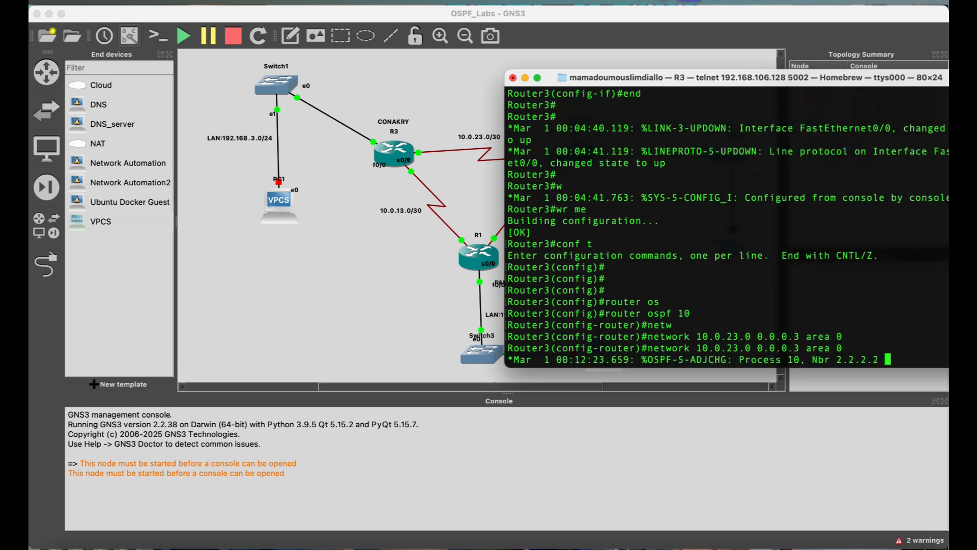
- Advertise network 10.0.13.0 with wildcard mask 0.0.0.3 in area 0 on Router3 by editing the recalled network command
key(Up)
key(Down)
key(Left)
key(Left)
key(Left)
key(Left)
key(Left)
key(Left)
key(Left)
key(Left)
key(Left)
key(Left)
key(Left)
key(Left)
key(Left)
key(Left)
key(Left)
key(Left)
key(Left)
key(Left)
key(BackSpace)
text(1)
key(Right)
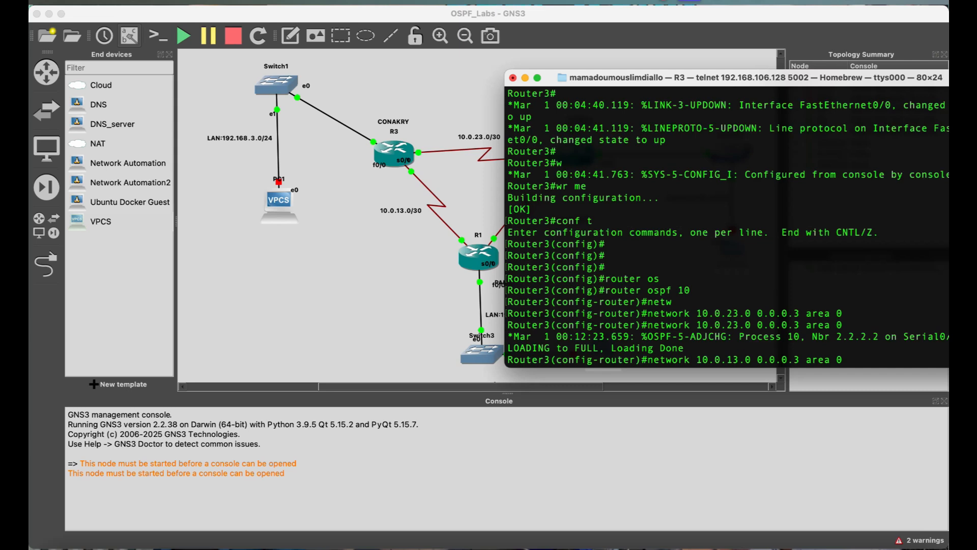
key(Return)
- Advertise LAN network 192.168.3.0 with wildcard mask 0.0.0.255 in area 0 on Router3, reusing the previous network command
key(Up)
key(Left)
key(Left)
key(Left)
key(Left)
key(Left)
key(Left)
key(Left)
key(BackSpace)
text(255)
key(Left)
key(Left)
key(Left)
key(Left)
key(Left)
key(Left)
key(Left)
key(Left)
key(Left)
key(Left)
key(Left)
key(Left)
key(Left)
key(BackSpace)
key(BackSpace)
key(BackSpace)
text(168.)
key(Left)
key(Left)
key(Left)
key(Left)
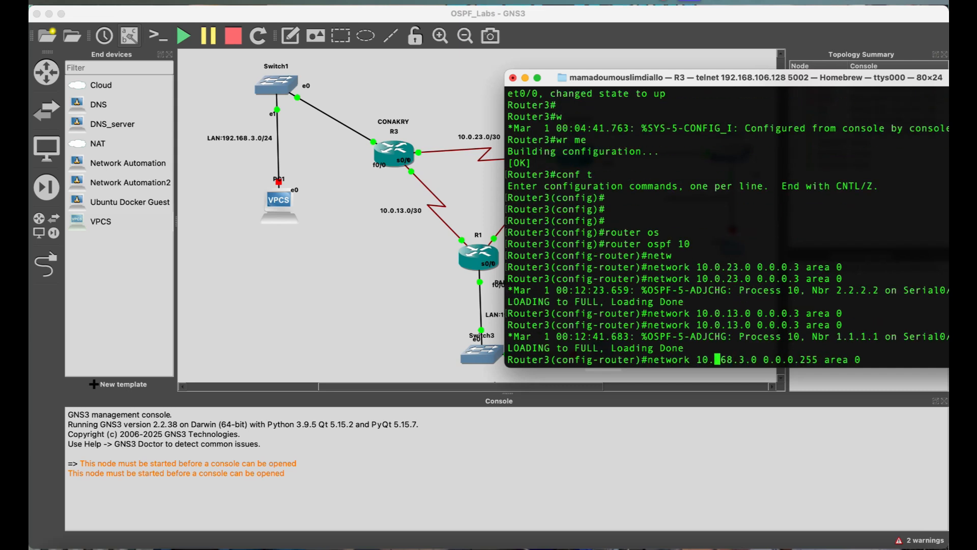
key(BackSpace)
key(BackSpace)
text(92.)
key(Return)
- Advertise address 3.3.3.3 with wildcard mask 0.0.0.0 in area 0 on Router3, reusing the previous network command
key(Up)
key(Left)
key(Left)
key(Left)
key(Left)
key(Left)
key(Left)
key(Left)
key(BackSpace)
key(BackSpace)
key(BackSpace)
text(0)
key(Left)
key(Left)
key(Left)
key(Left)
key(Left)
key(Left)
key(Left)
key(Left)
key(BackSpace)
text(3)
key(Left)
key(Left)
key(Left)
key(Left)
key(Left)
key(BackSpace)
key(BackSpace)
key(BackSpace)
key(BackSpace)
key(BackSpace)
key(BackSpace)
key(Delete)
text(3.3)
key(Return)
- Return Router3 to privileged mode with end, save its configuration with wr me and close its console
text(end)
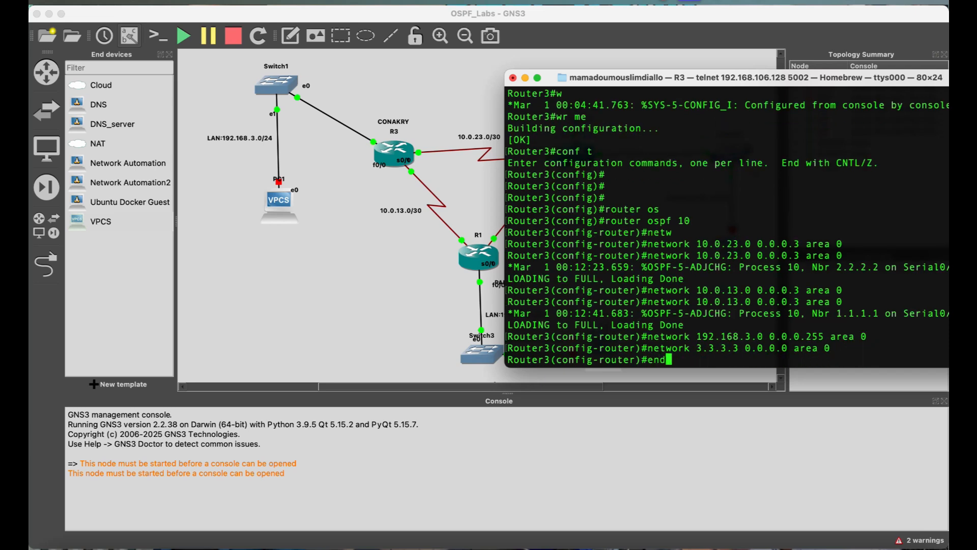
key(Return)
key(Return)
key(Return)
key(Return)
text(wr me)
key(Return)
key(Return)
key(super+w)
key(Return)
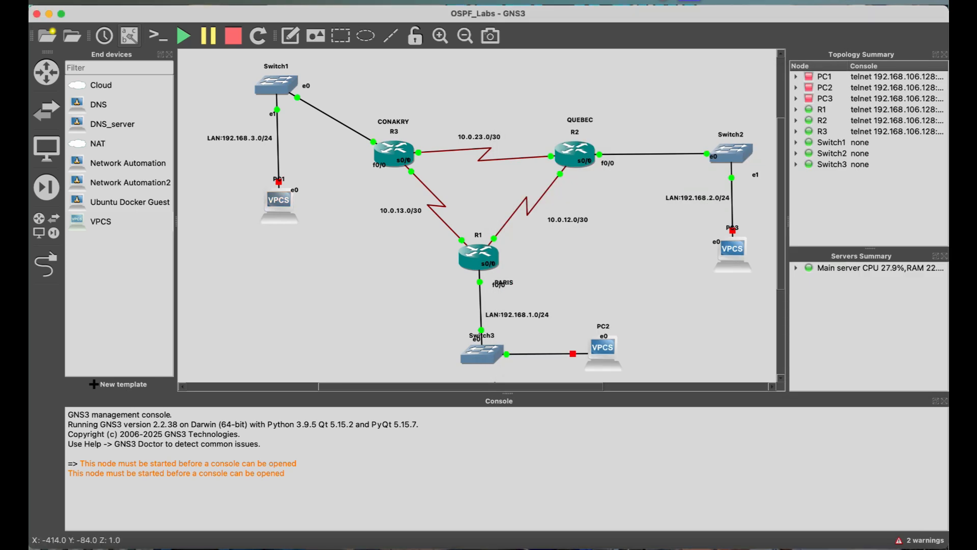
- Check PC1's node properties and its console type choices, keeping the telnet setting
right_click(279, 206)
click(313, 242)
right_click(279, 205)
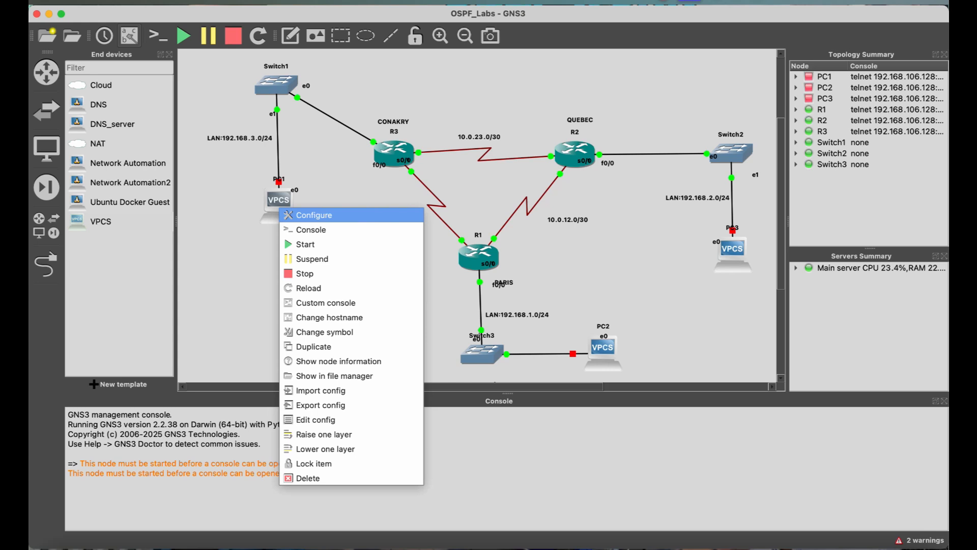
click(314, 214)
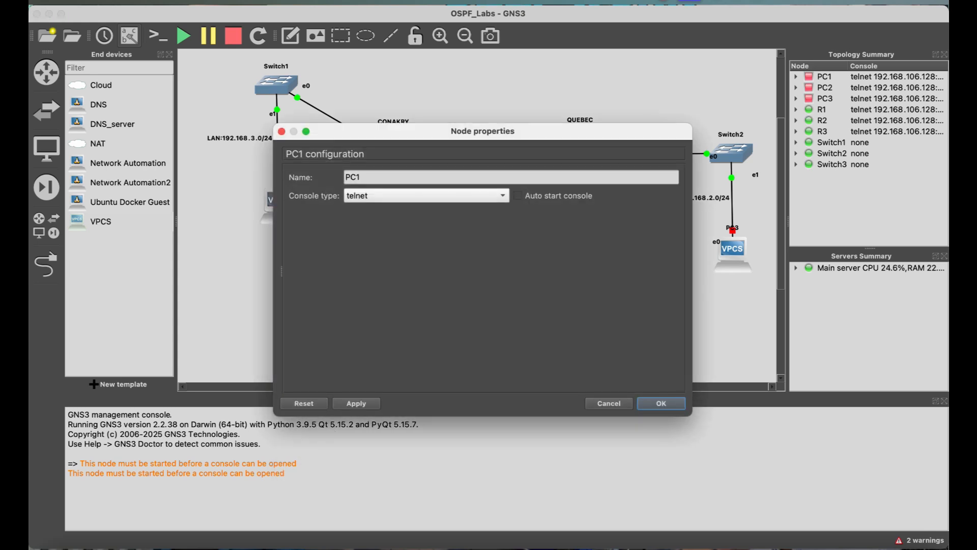
click(478, 196)
click(478, 196)
click(660, 403)
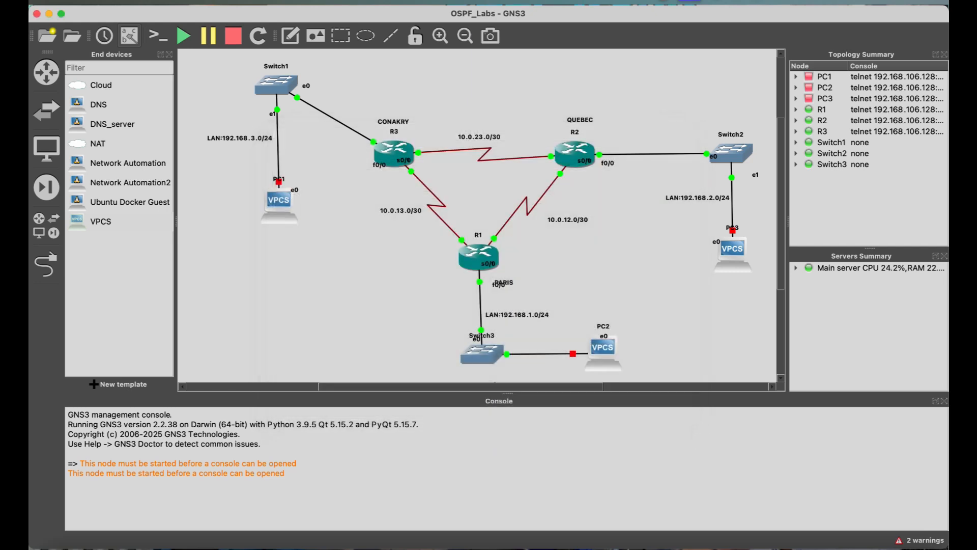
- Try to open PC1's console, and start the PC1 node
right_click(275, 205)
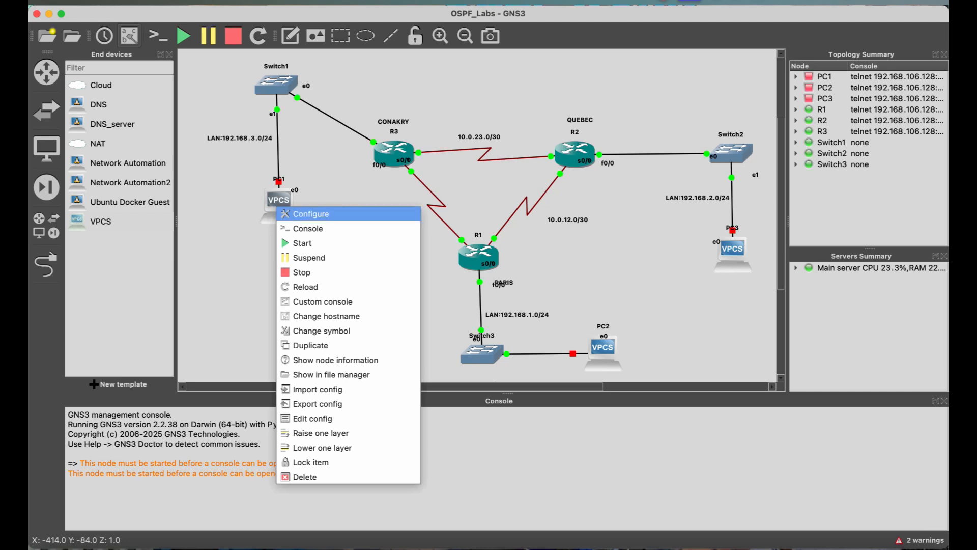
click(308, 228)
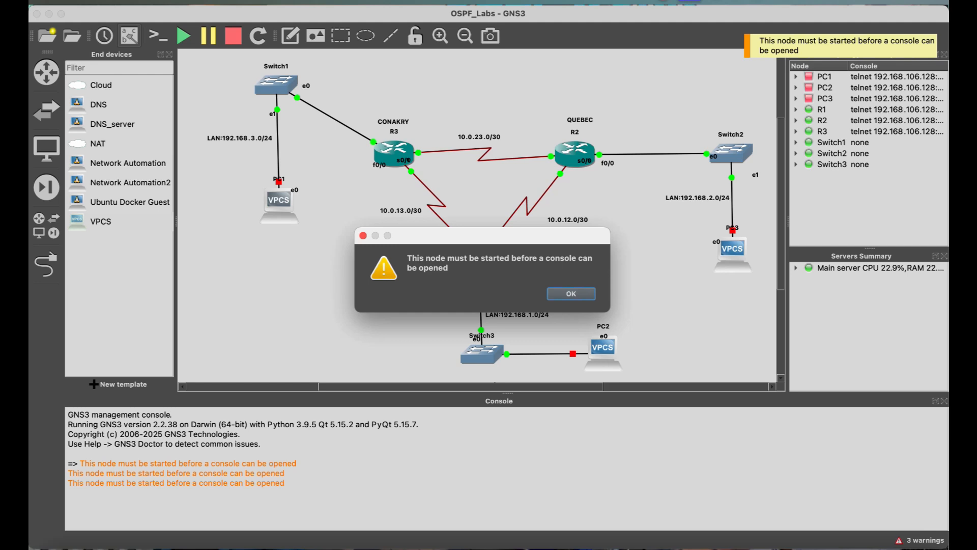
key(Return)
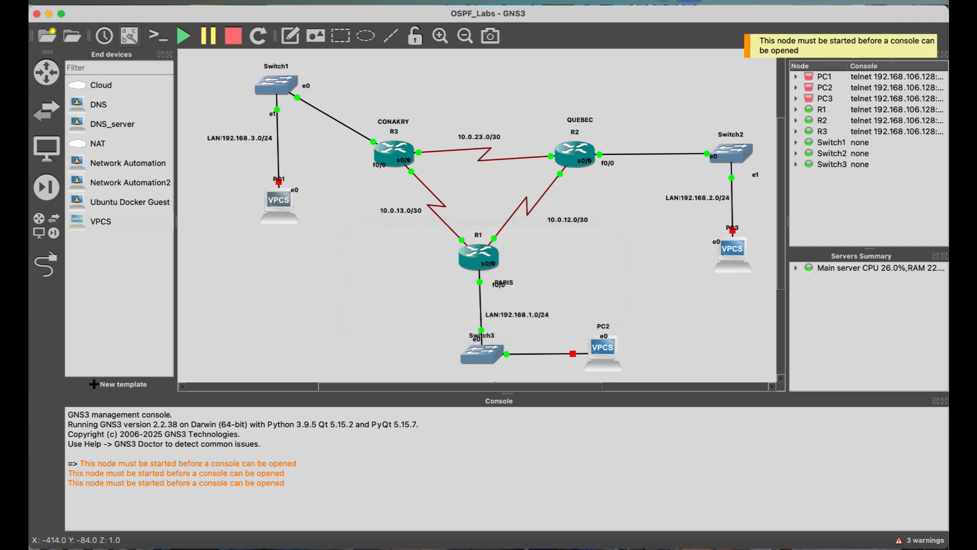
right_click(271, 198)
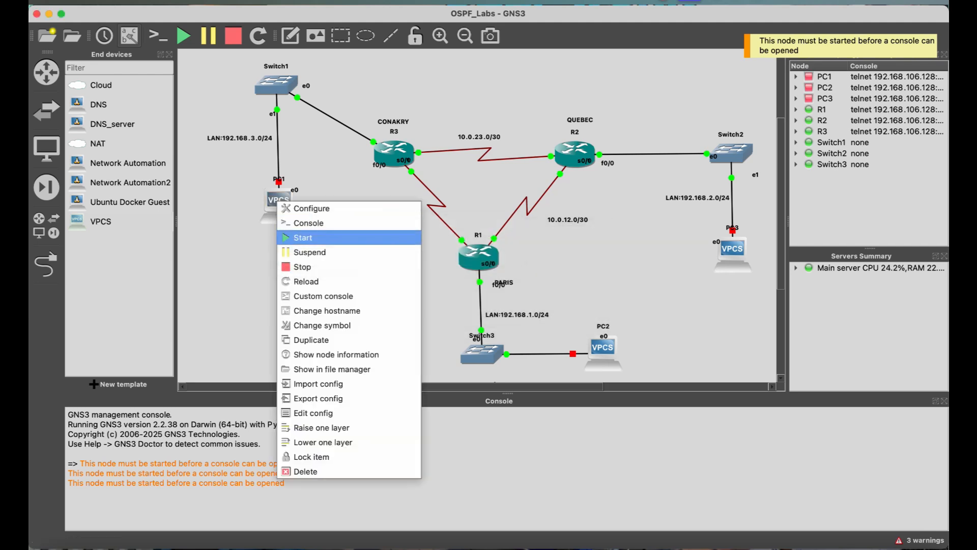
click(292, 238)
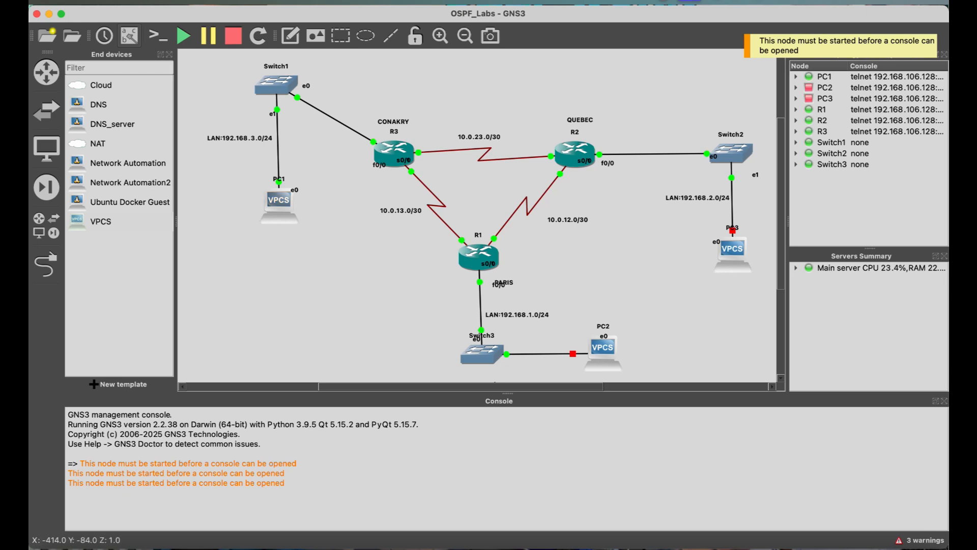
- Review the node properties of the started PC1 once more and close them
right_click(273, 205)
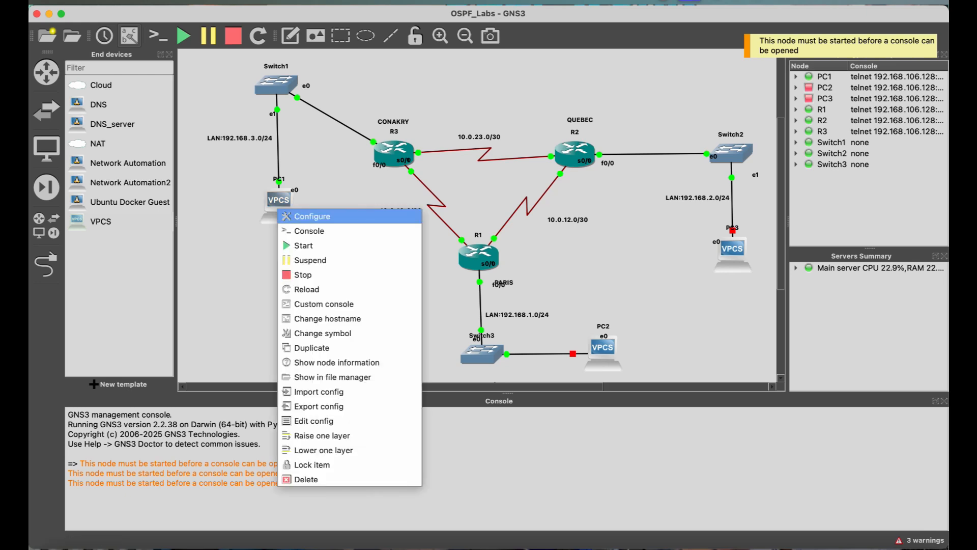
click(305, 215)
click(660, 403)
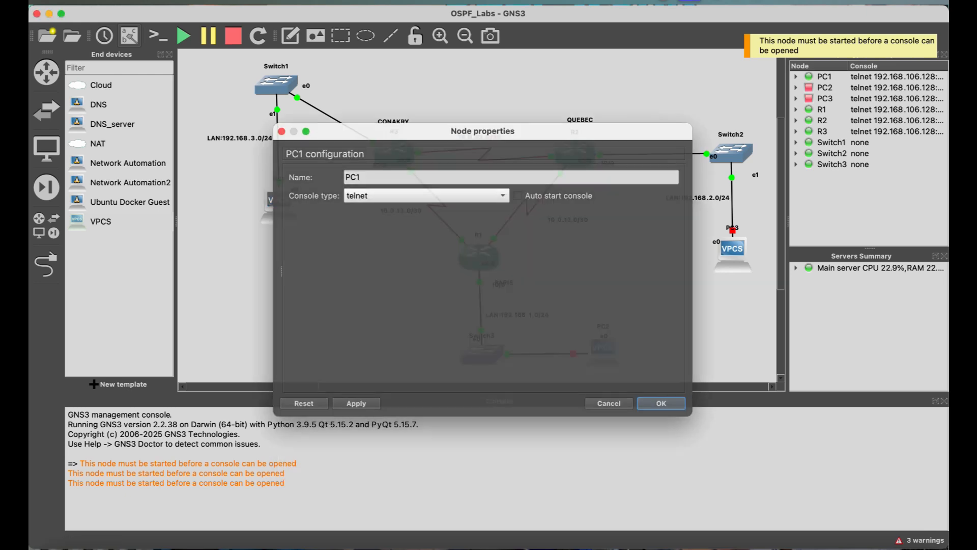
- Open PC1's console to view its startup output, and close it, ending its telnet process
right_click(283, 209)
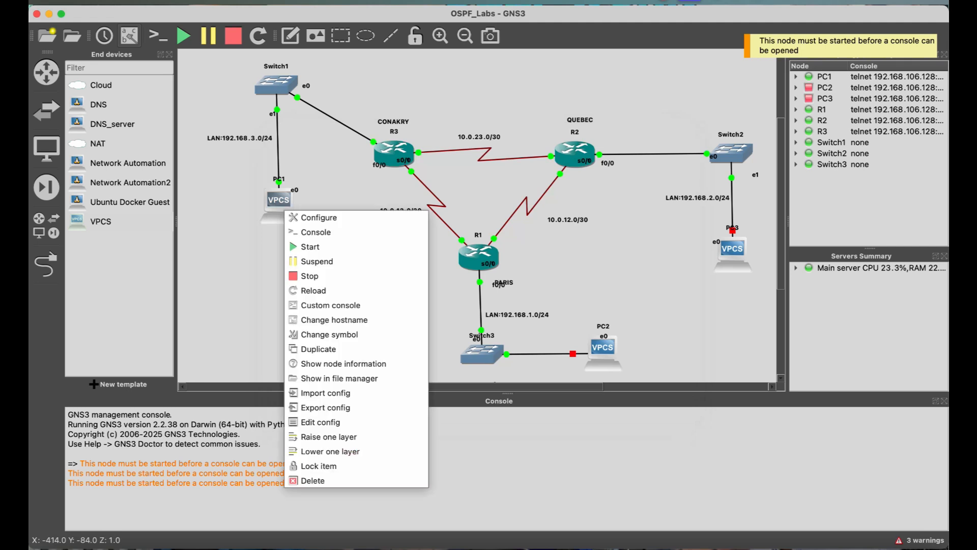
click(316, 232)
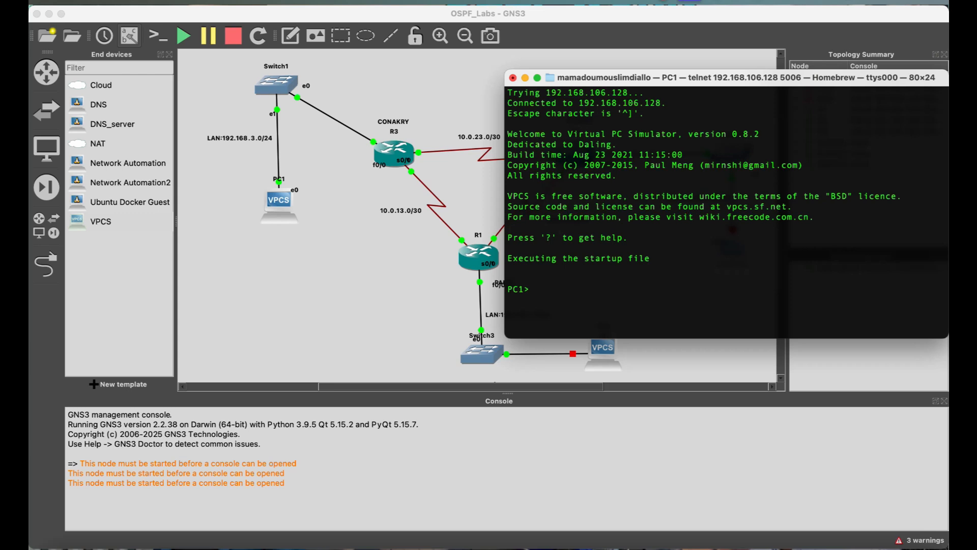
click(512, 77)
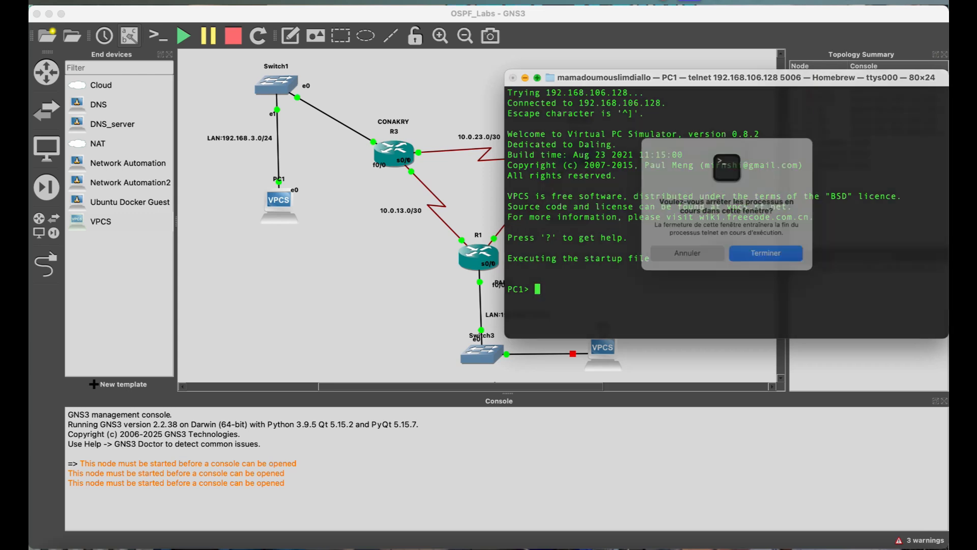
key(Return)
- Assign PC2 the address 192.168.1.2/24 with gateway 192.168.1.1 using the ip command, and close its console, ending the telnet process
key(Up)
key(Up)
key(Up)
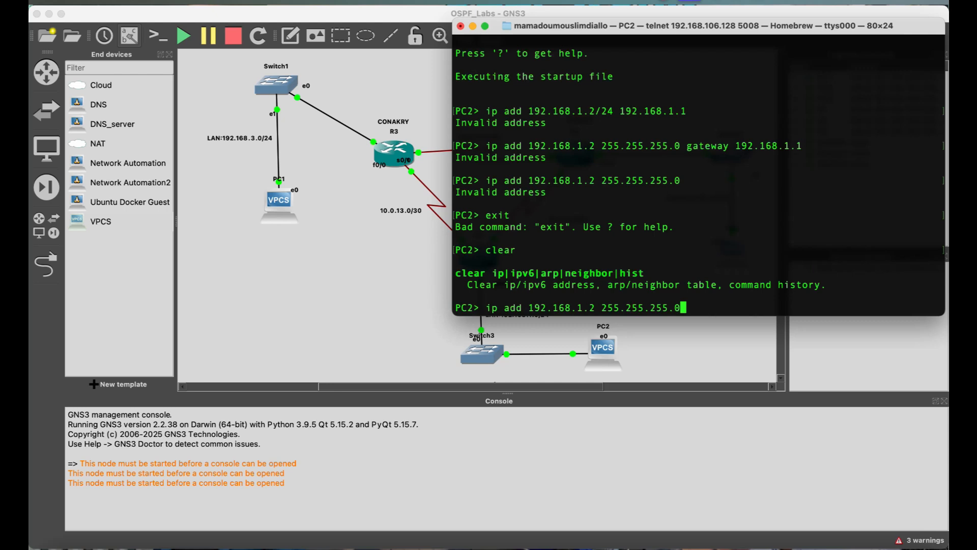
key(Up)
key(Up)
key(Left)
key(Left)
key(Left)
key(Left)
key(Left)
key(Left)
key(Left)
key(Left)
key(Left)
key(Left)
key(Left)
key(Left)
key(Left)
key(Left)
key(Left)
key(Left)
key(Left)
key(Left)
key(Left)
key(Left)
key(Left)
key(Left)
key(Left)
key(Left)
key(Left)
key(Left)
key(BackSpace)
key(BackSpace)
key(BackSpace)
key(BackSpace)
key(BackSpace)
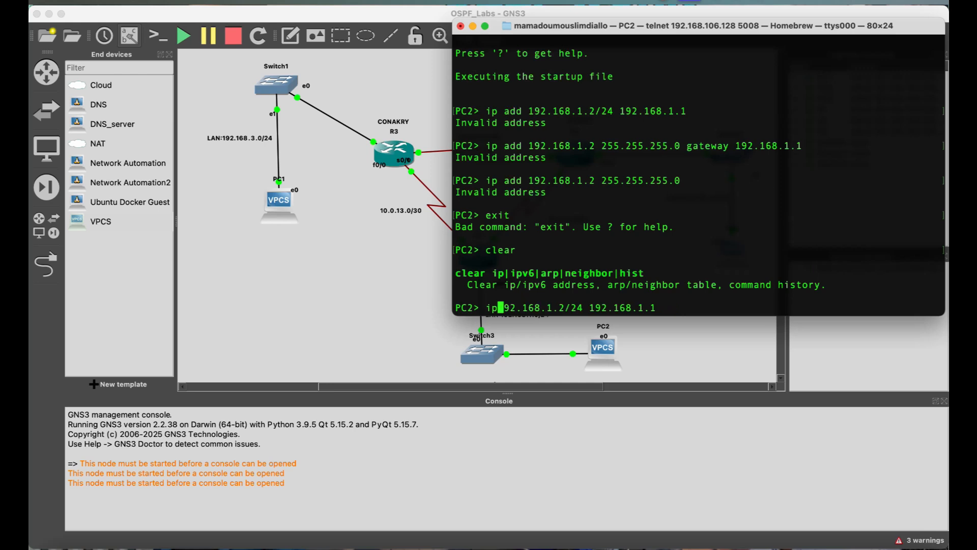
key(Return)
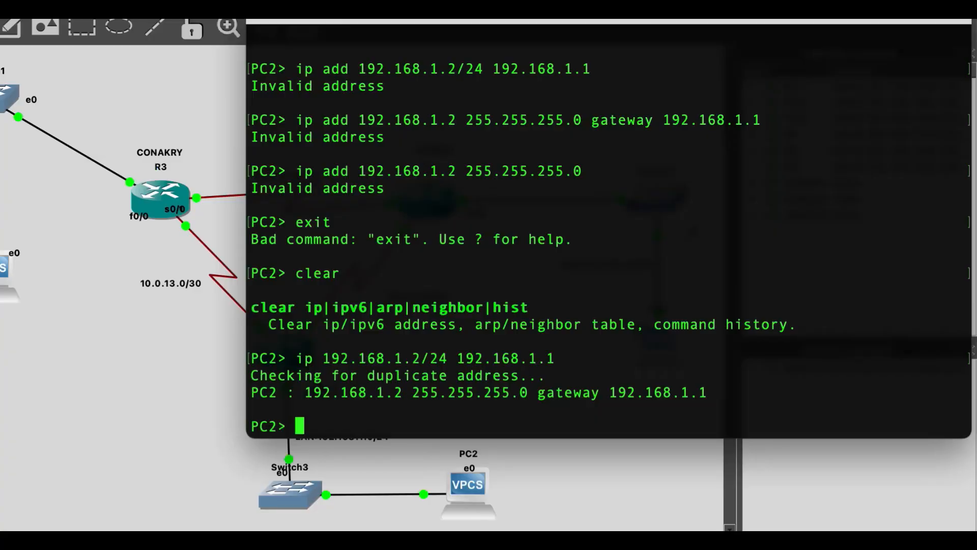
key(super+w)
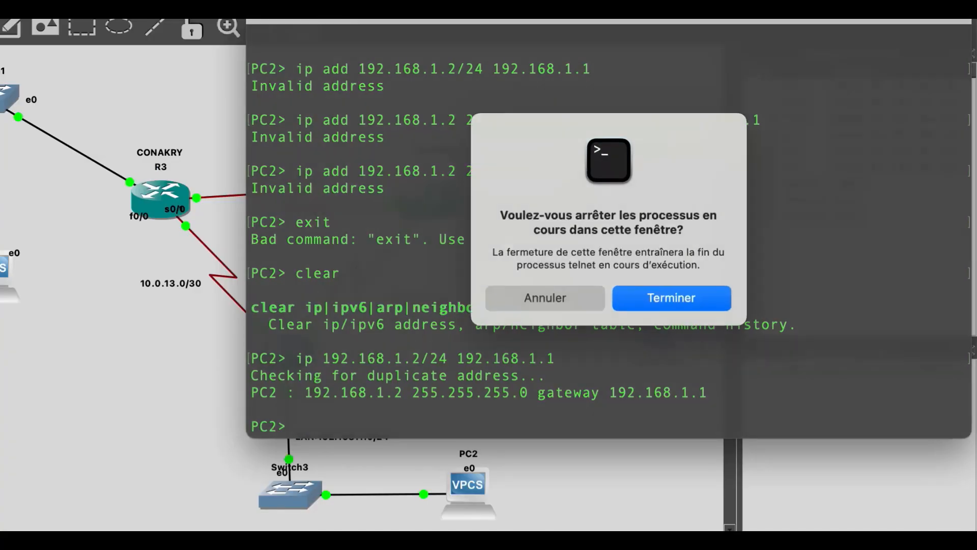
key(Return)
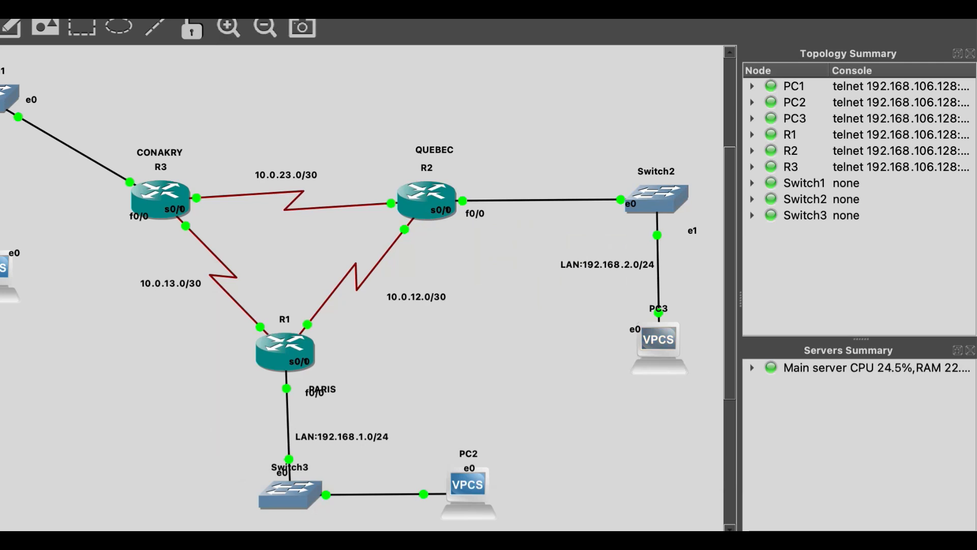
- Assign PC3 the address 192.168.2.2/24 with gateway 192.168.2.1 from its console, and close the console, ending the telnet process
right_click(651, 348)
click(679, 382)
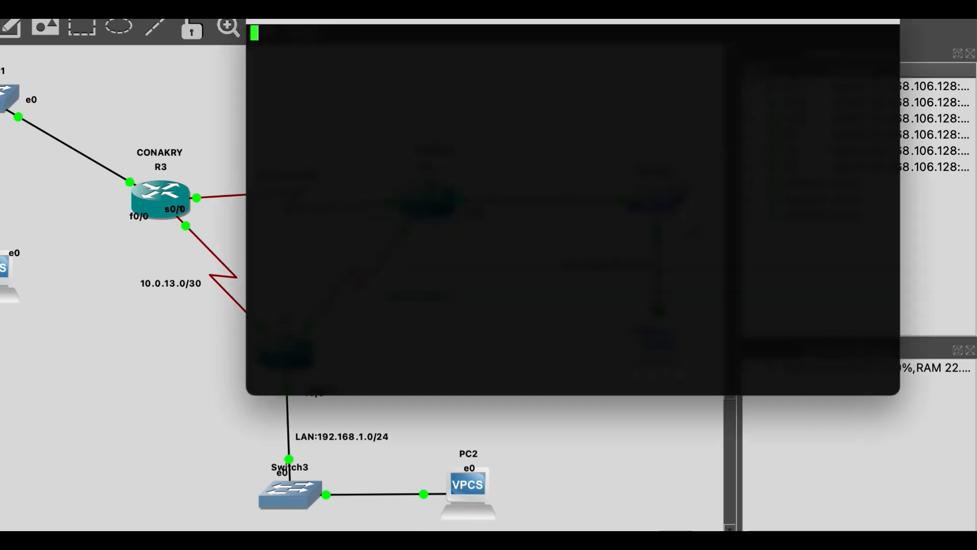
text(ip 192.168)
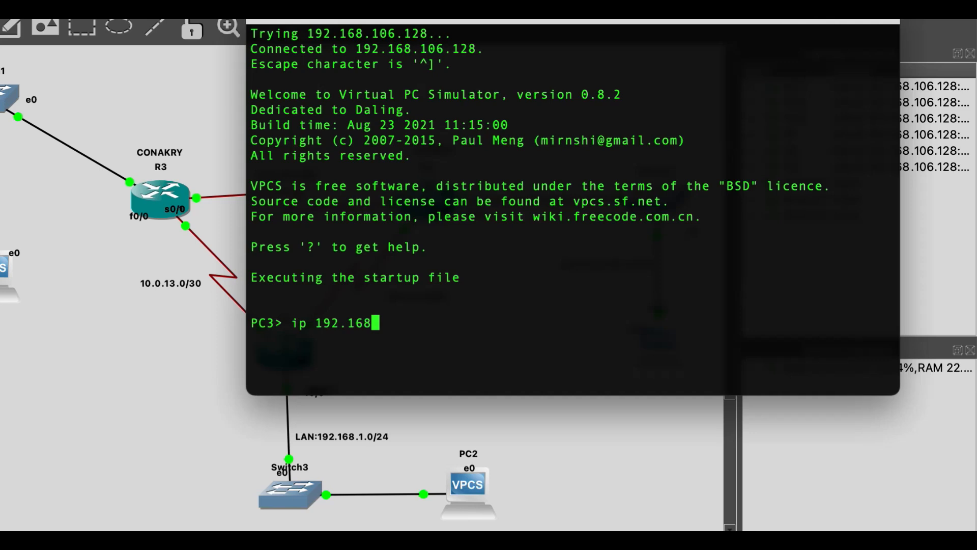
text(.)
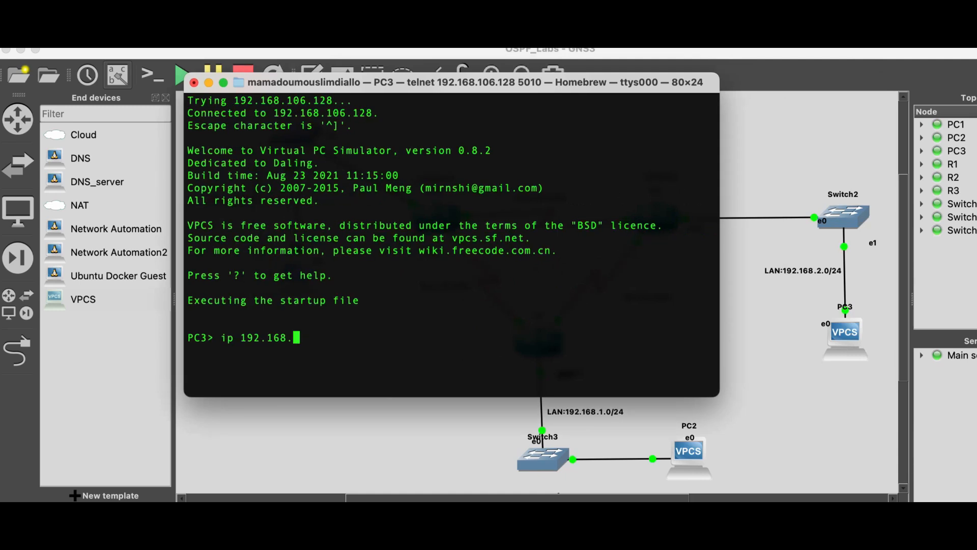
text(2.2/24 192.168.2.1)
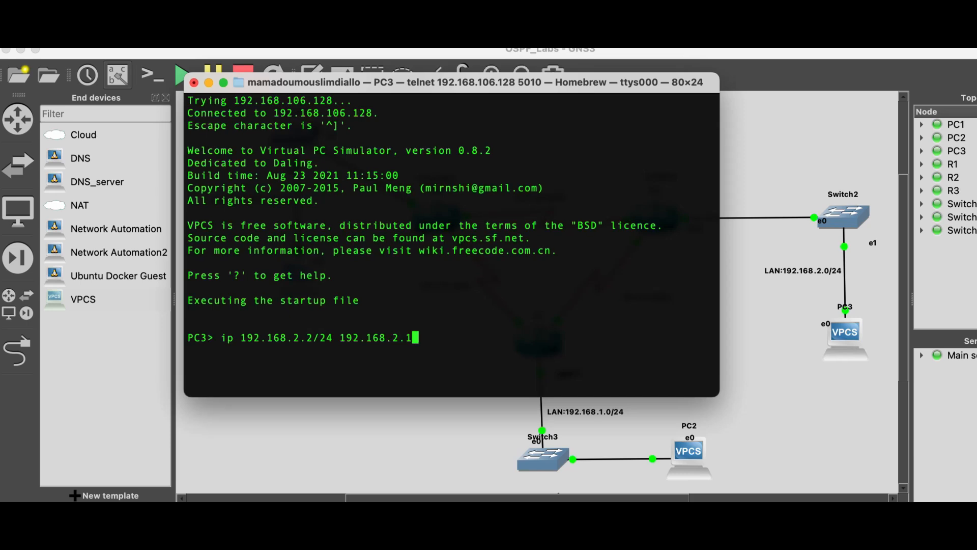
key(Return)
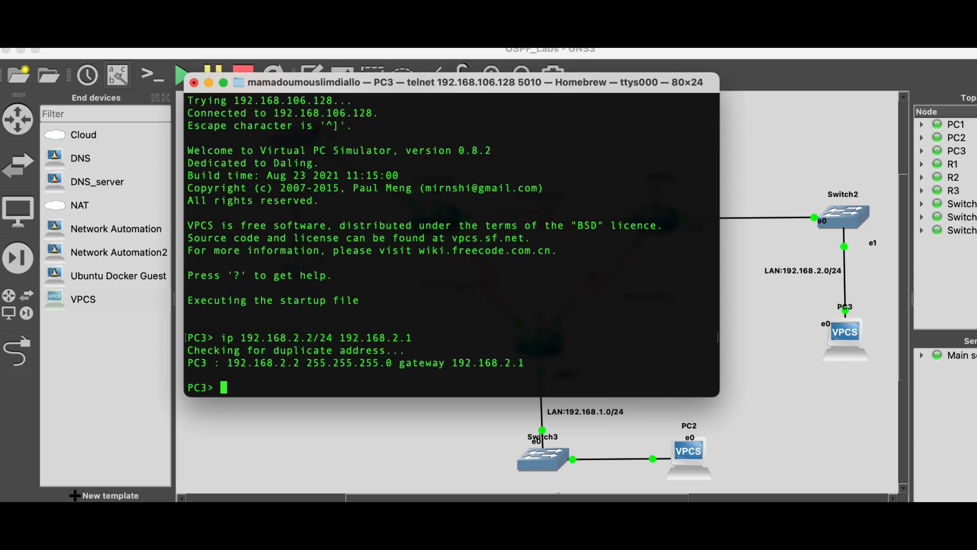
key(super+w)
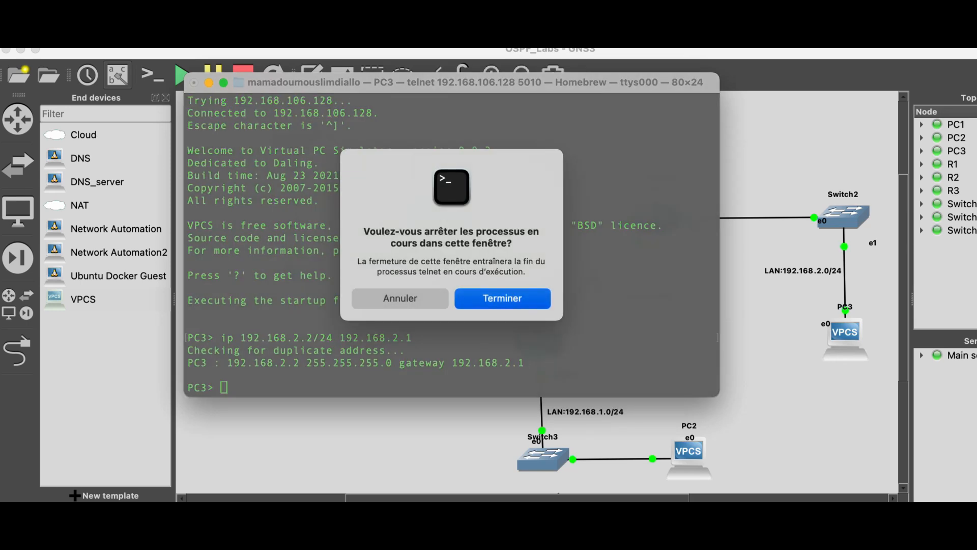
key(Return)
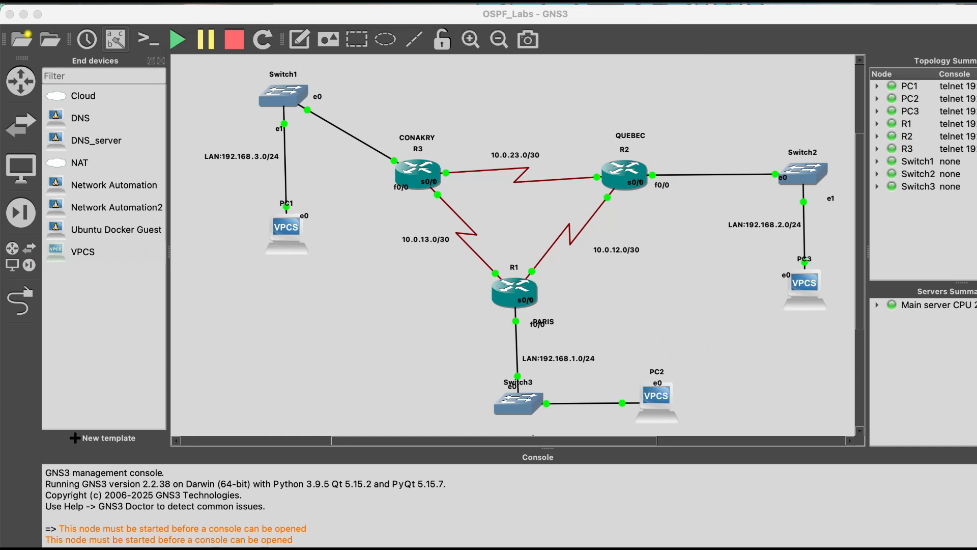
right_click(286, 237)
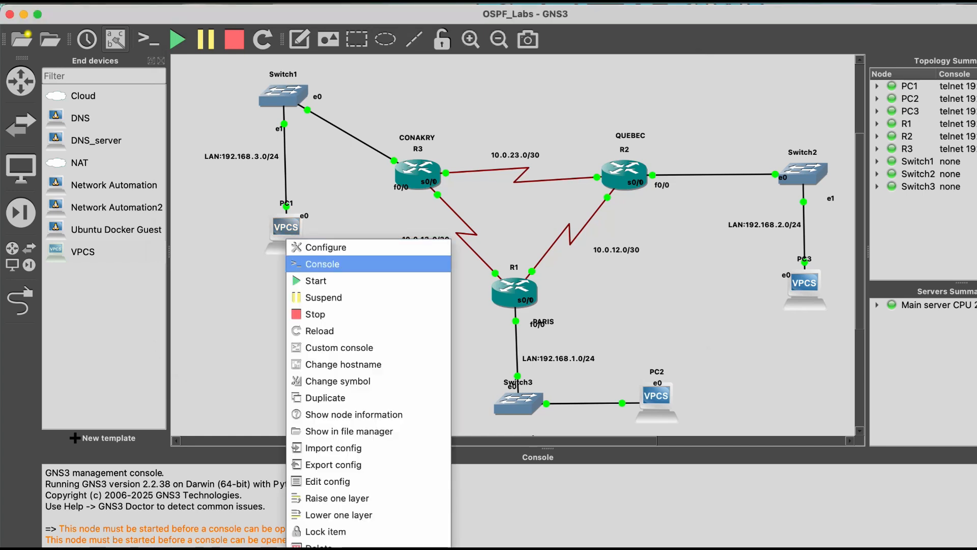
click(322, 264)
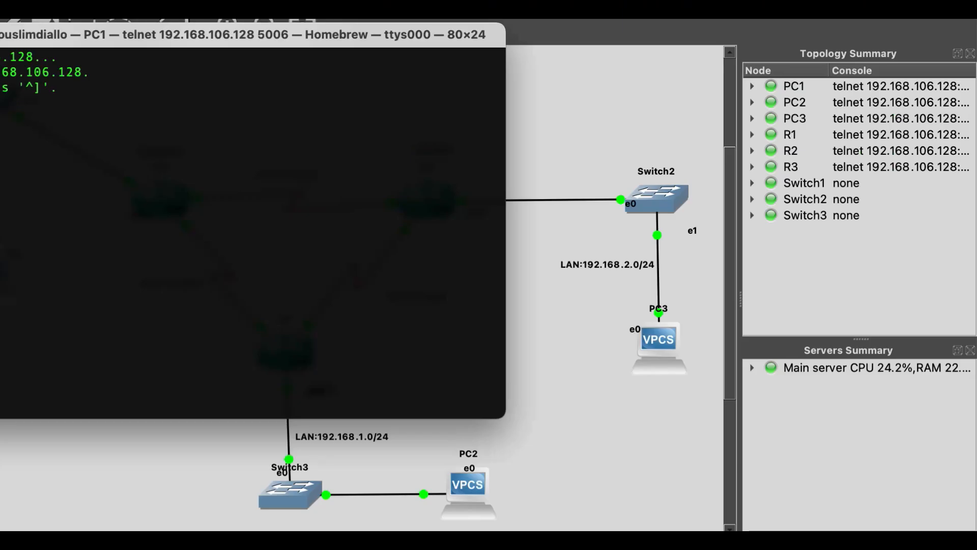
drag(204, 35, 594, 93)
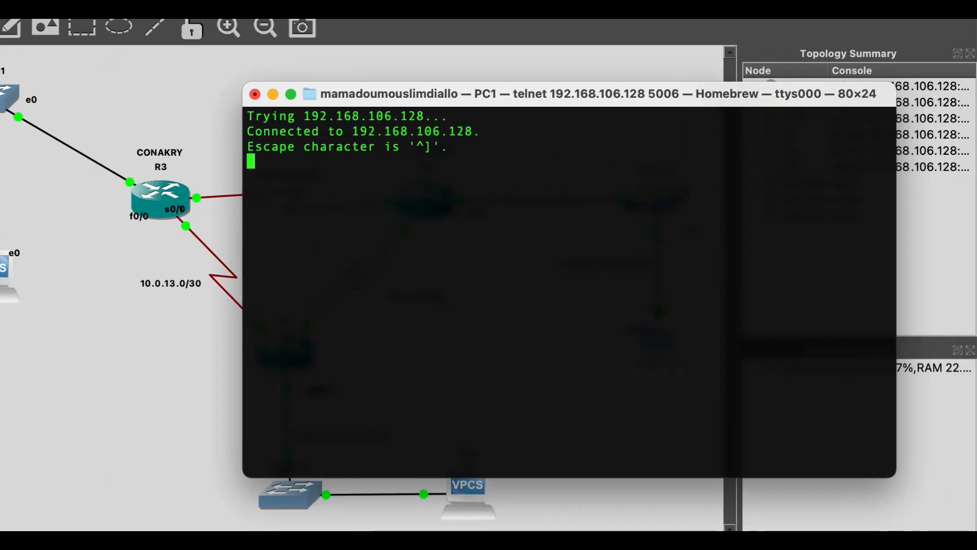
click(254, 93)
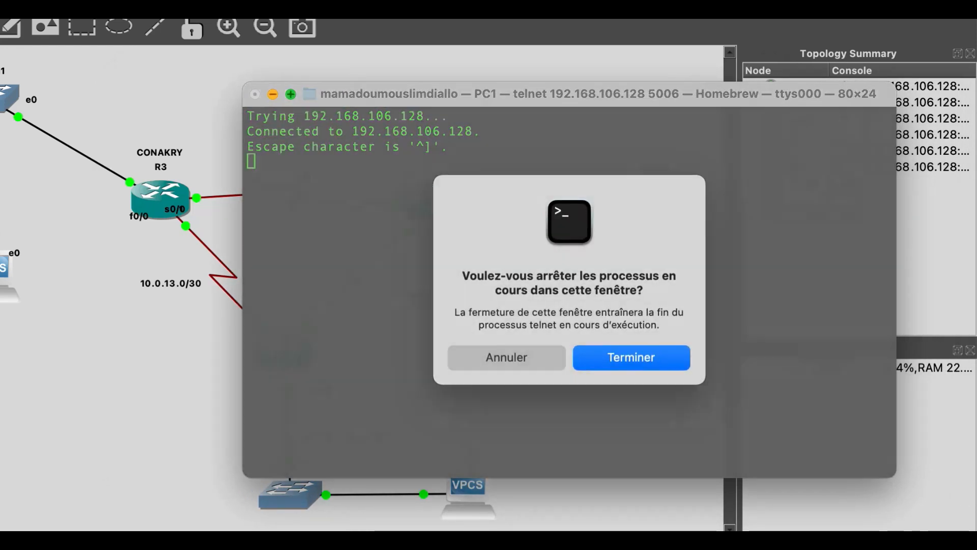
key(Return)
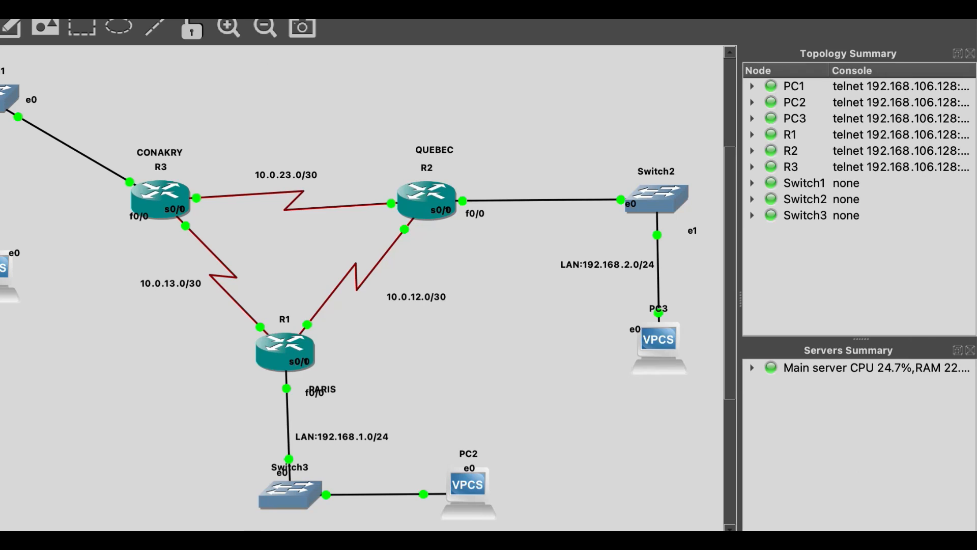
- Open PC1's console and assign it the address 192.168.3.2/24 with gateway 192.168.3.1
right_click(2, 275)
click(26, 309)
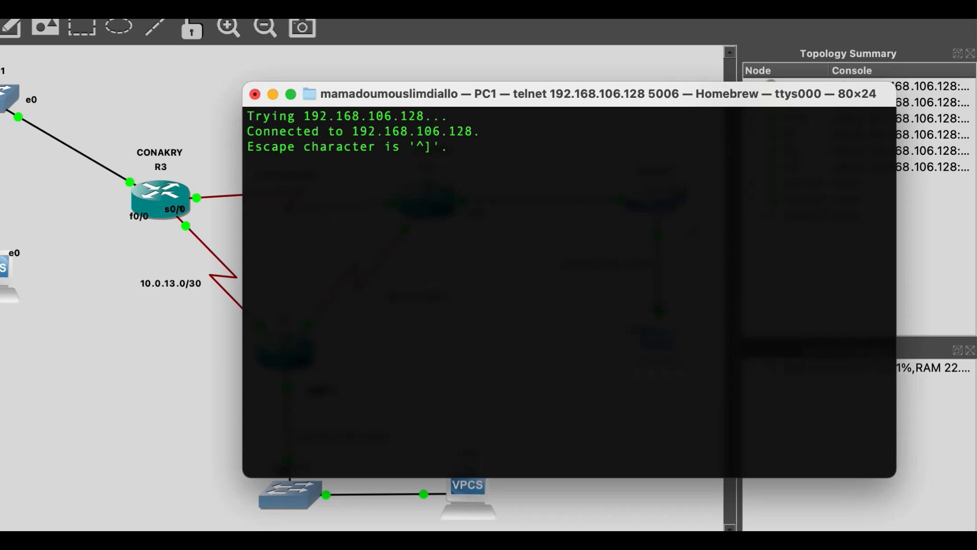
key(Return)
key(Return)
key(Return)
key(Return)
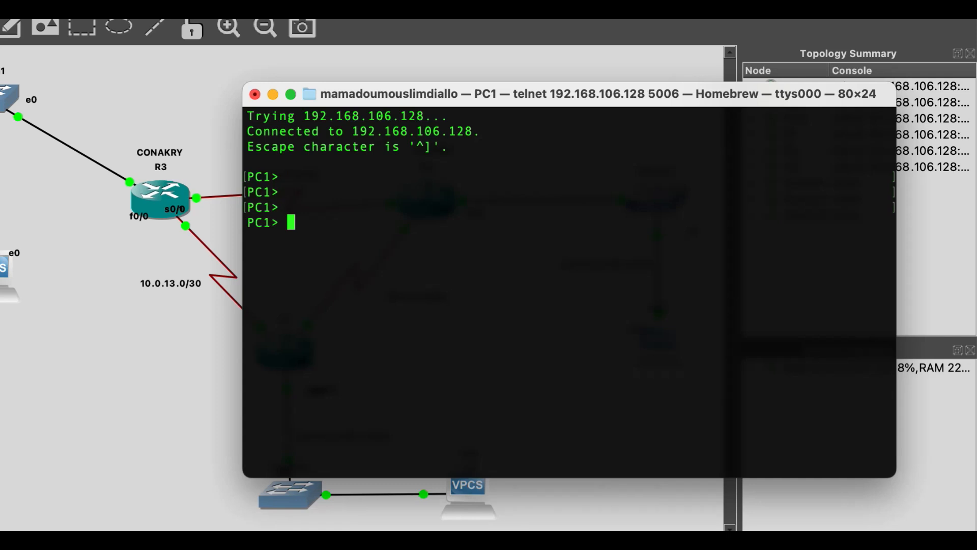
text(ip 1)
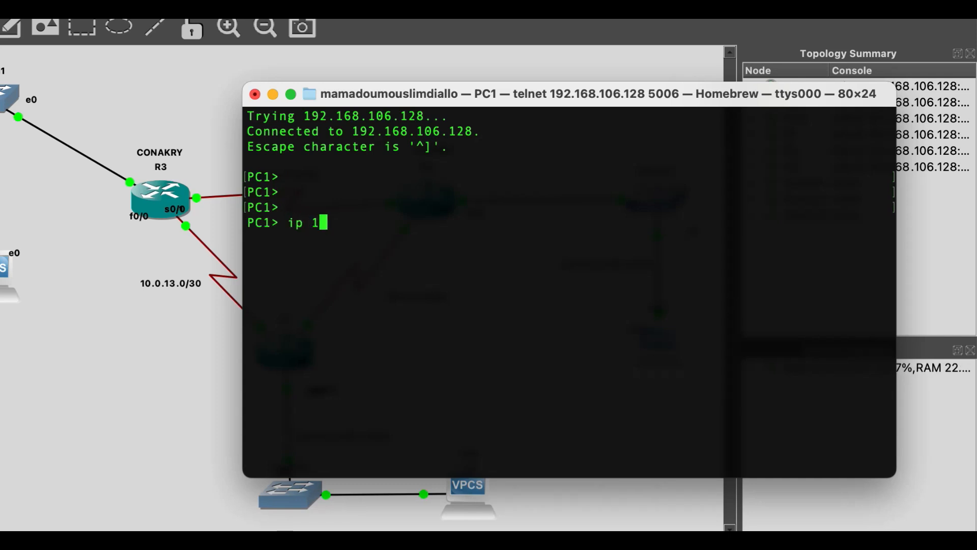
text(92.168)
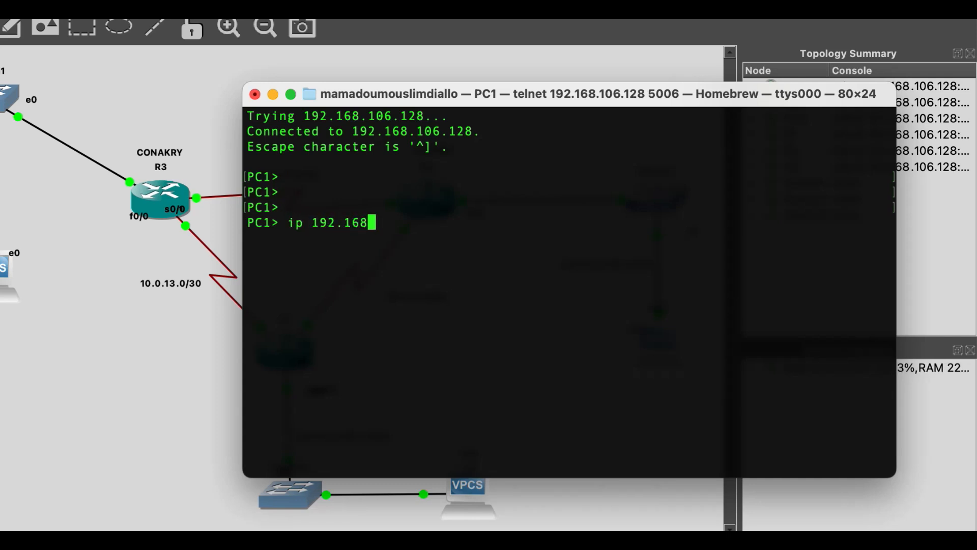
text(.3)
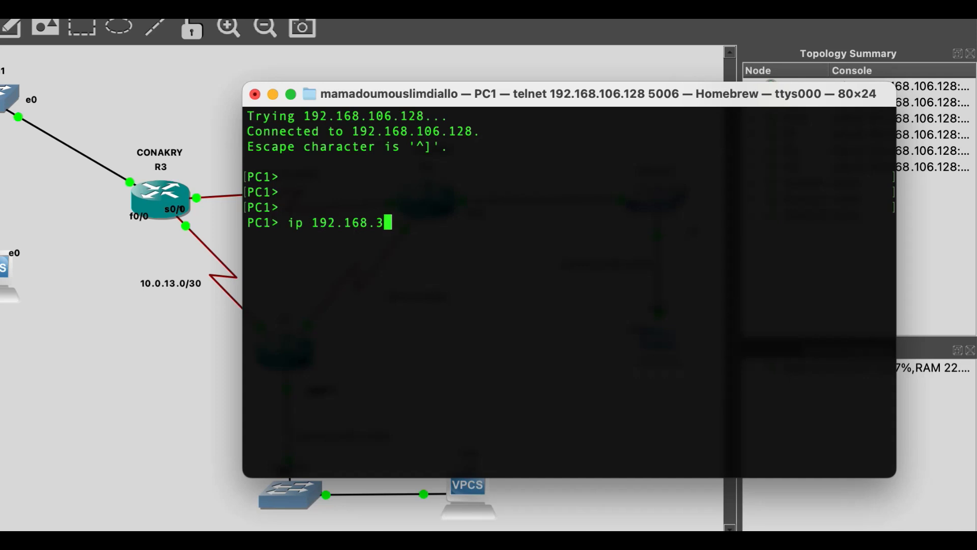
text(.2/24)
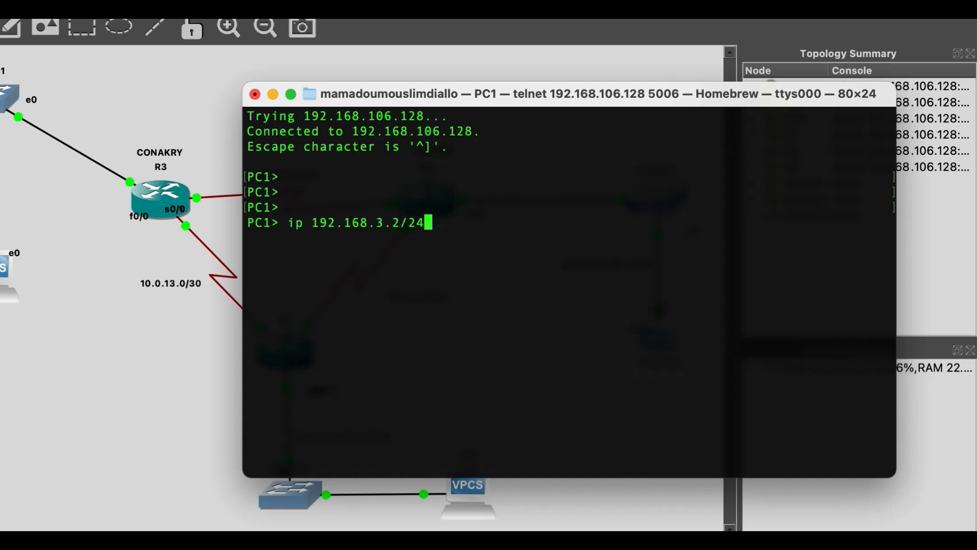
text( 192.168.)
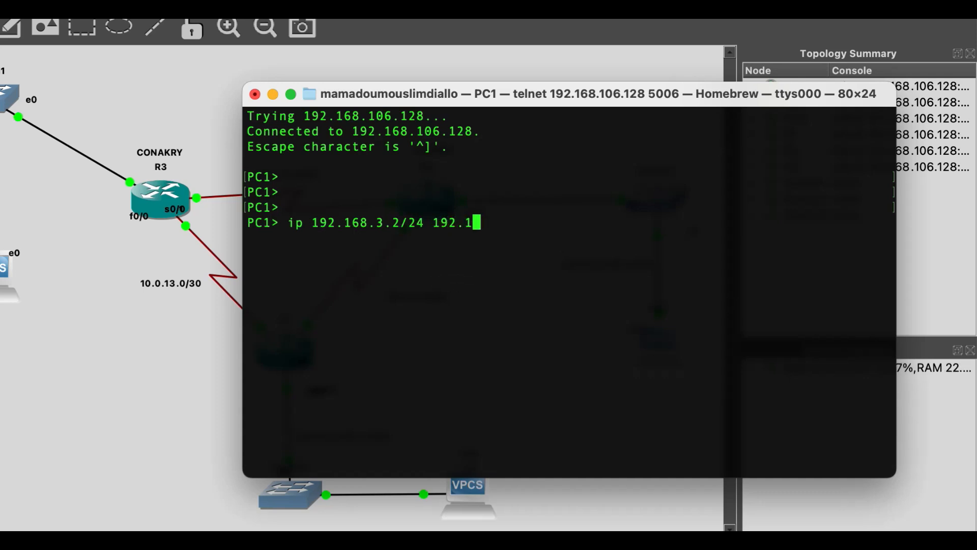
text(3.1)
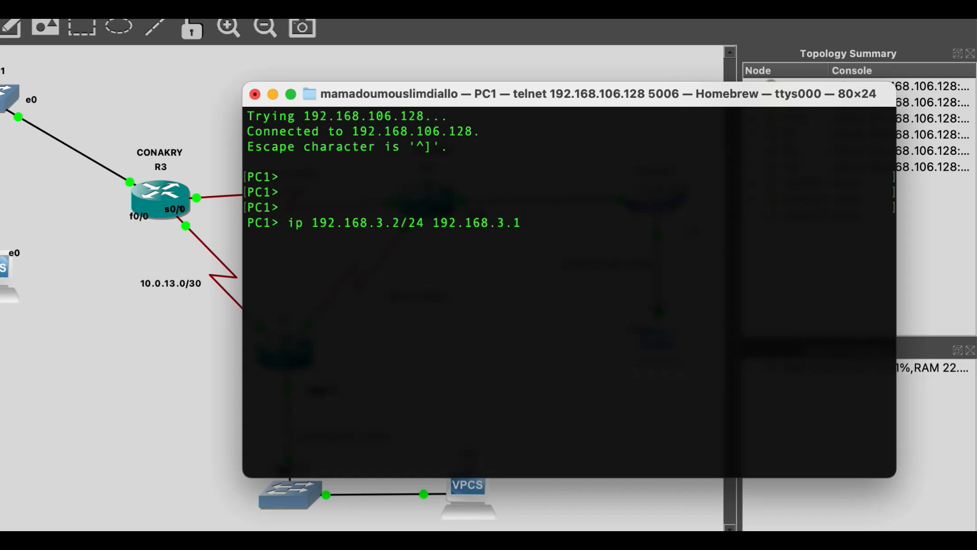
key(Return)
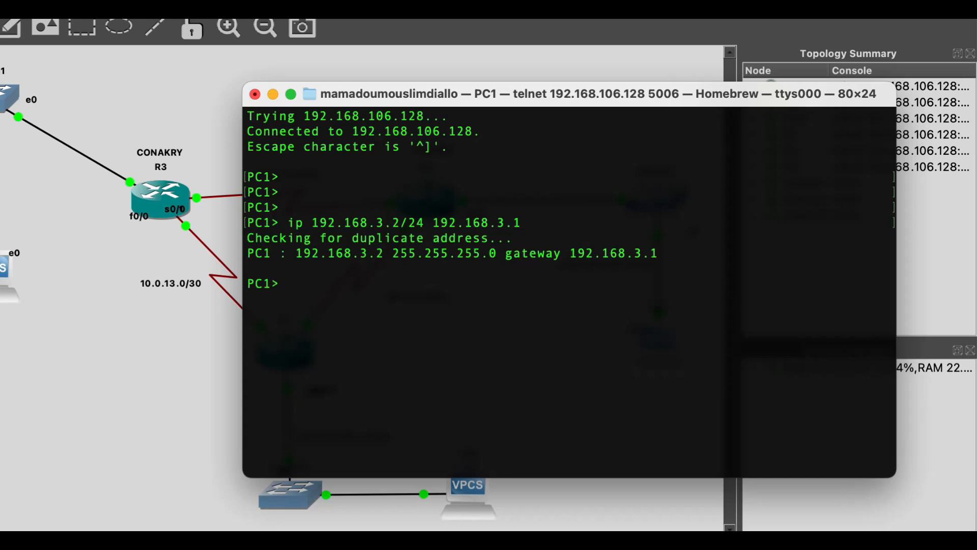
- Test connectivity from PC1 to PC3 by pinging 192.168.2.2
drag(569, 94, 511, 48)
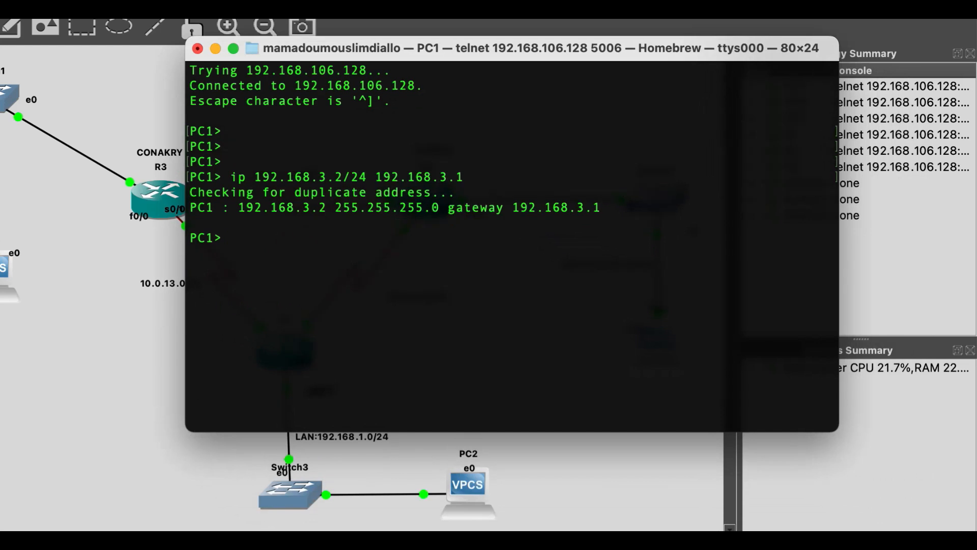
text(ping 192.168)
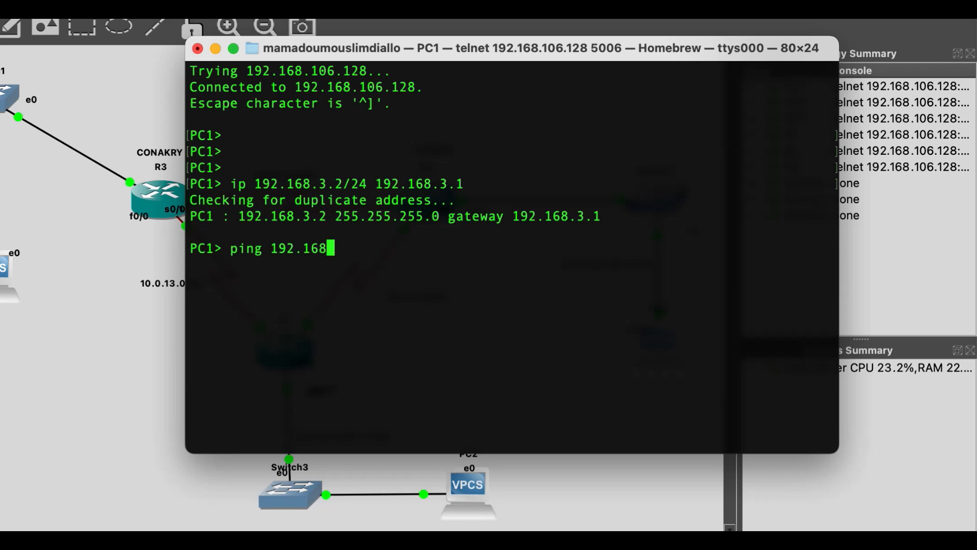
text(.)
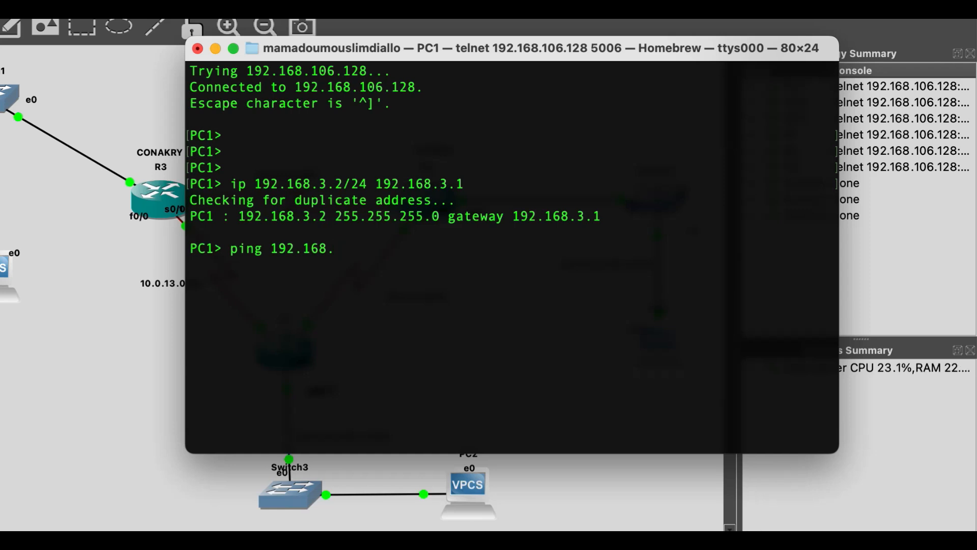
text(2.2)
key(Return)
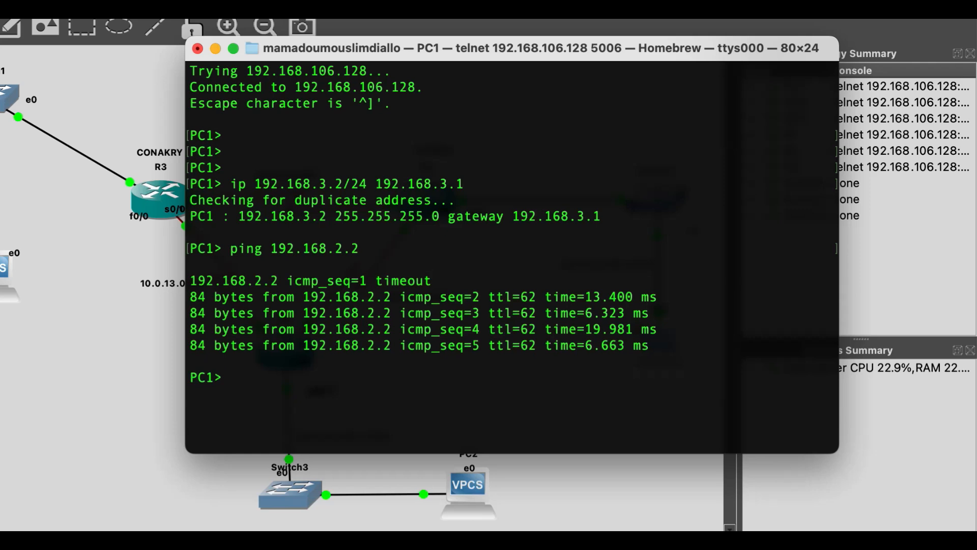
- Ping PC2 at 192.168.1.2 from PC1, and close PC1's console, ending its telnet process
key(Up)
key(Left)
key(Left)
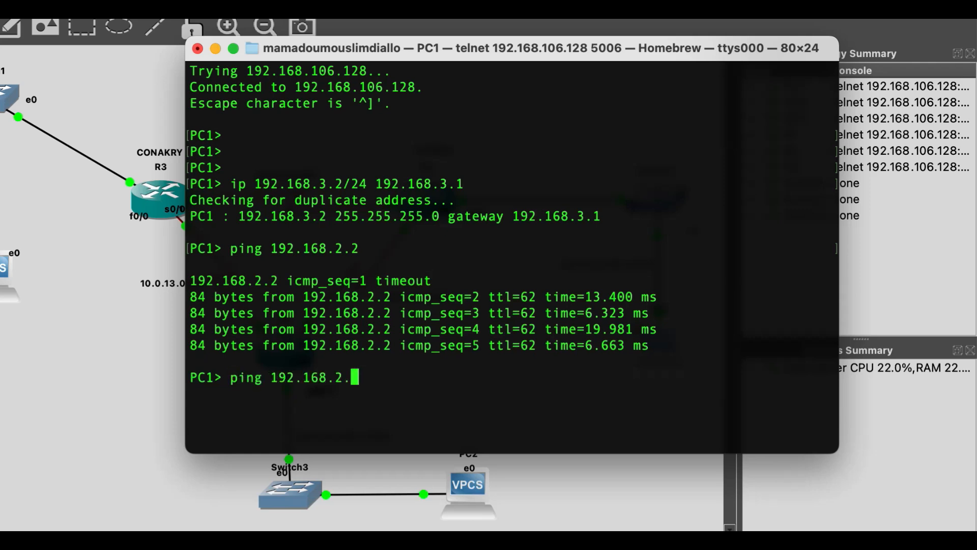
key(BackSpace)
text(1.)
key(Return)
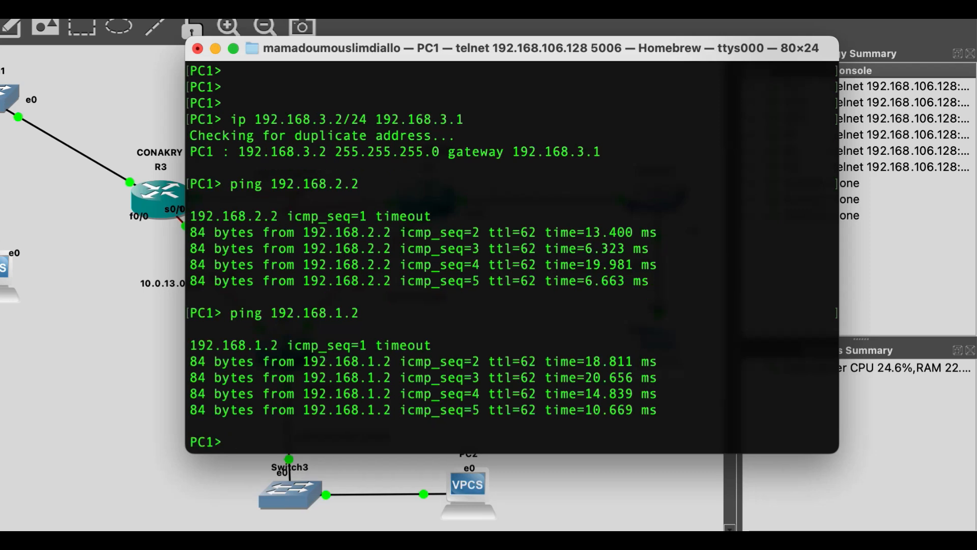
click(197, 49)
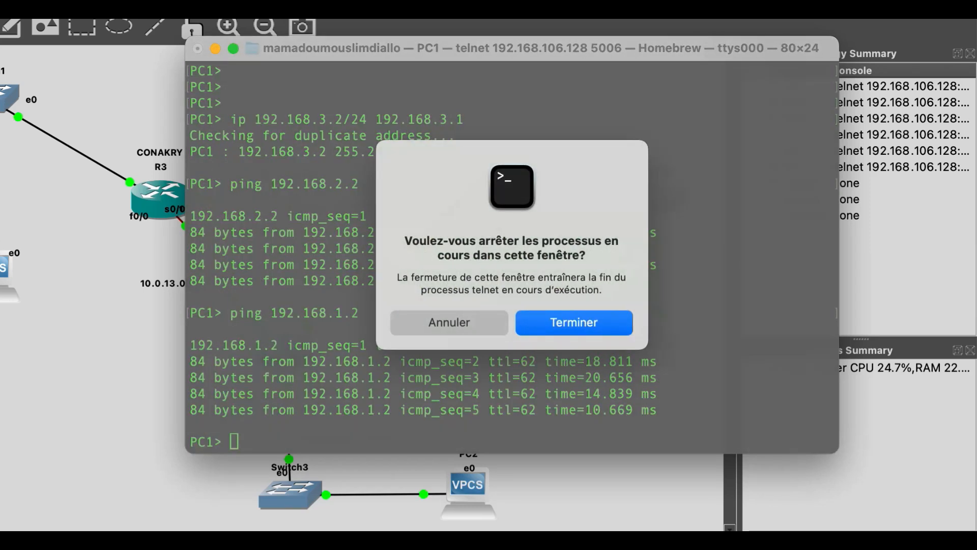
click(572, 321)
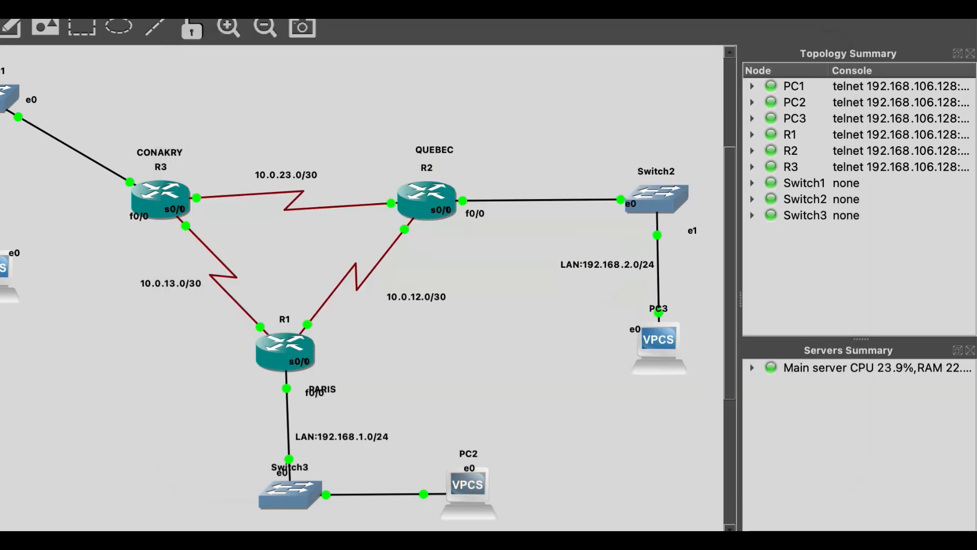
- Open PC2's console and ping PC3 at 192.168.2.2 twice
right_click(463, 486)
click(510, 122)
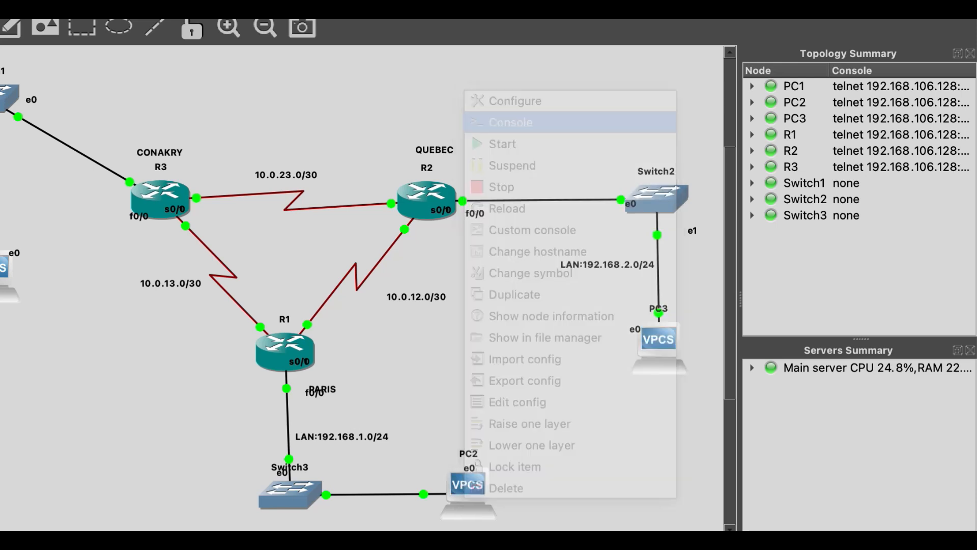
key(super+plus)
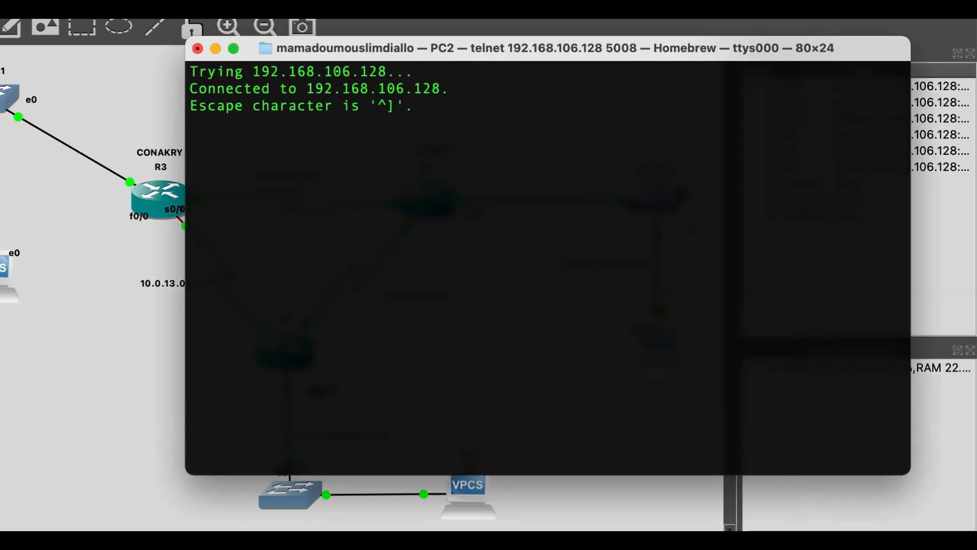
key(Return)
key(Return)
key(Return)
key(Return)
text(p)
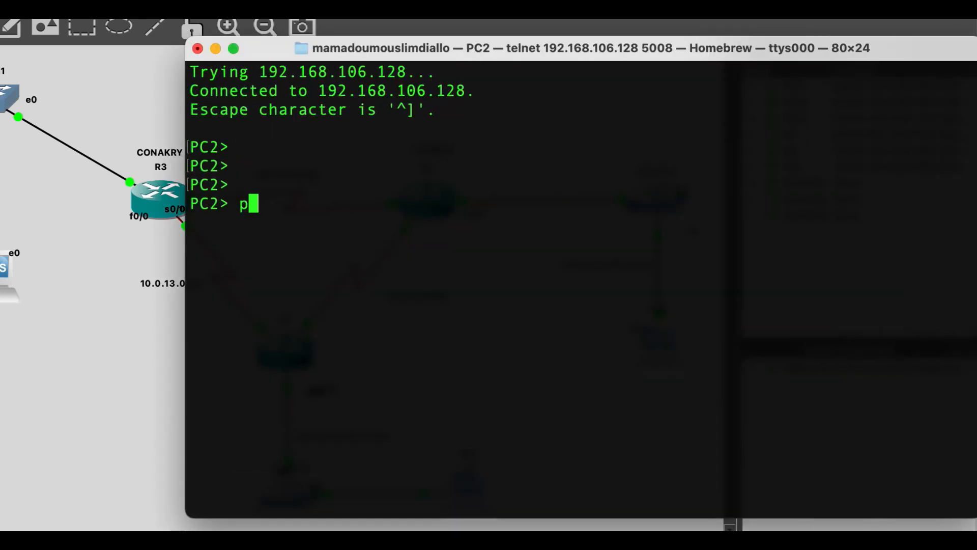
text(ing 192)
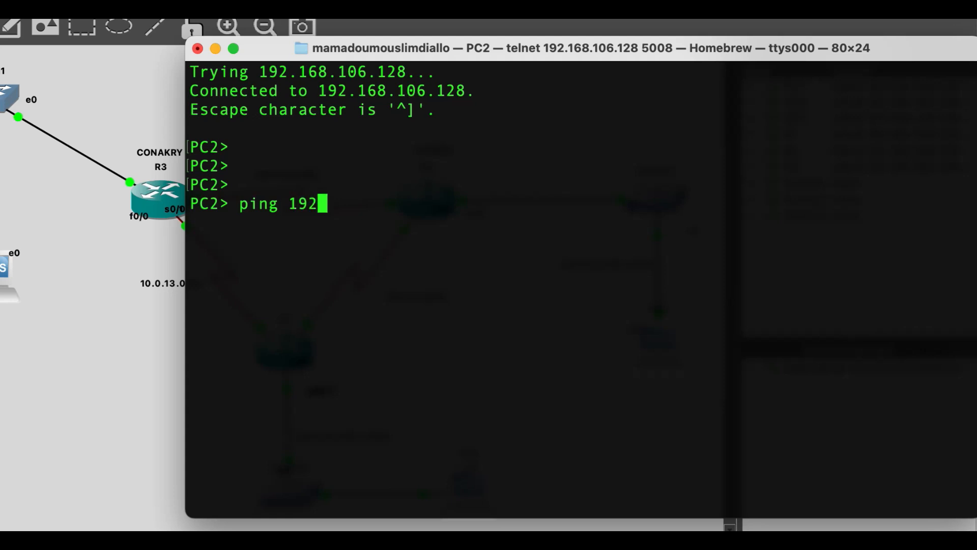
text(.168.2.2)
key(Return)
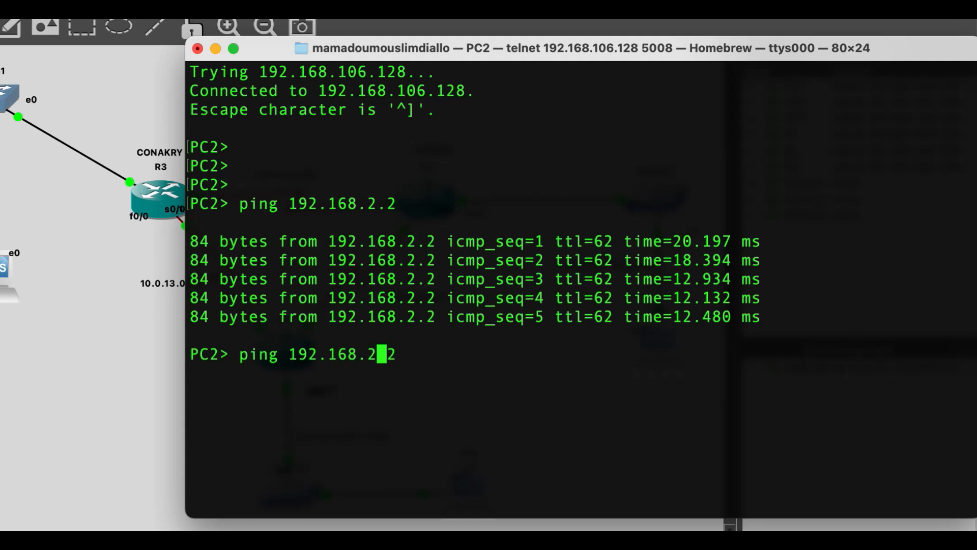
key(Return)
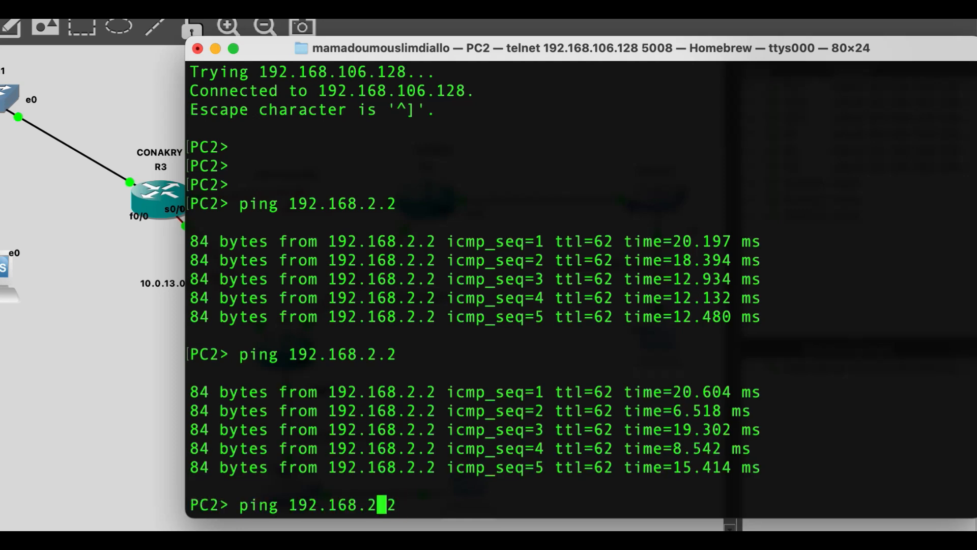
- Ping PC1 at 192.168.3.2 from PC2, and close PC2's console, ending its telnet process
key(Return)
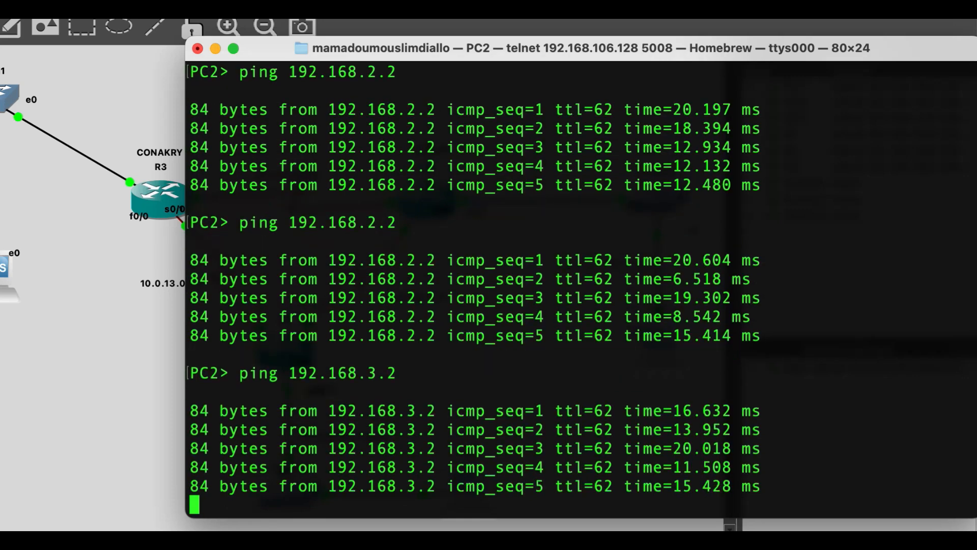
key(super+w)
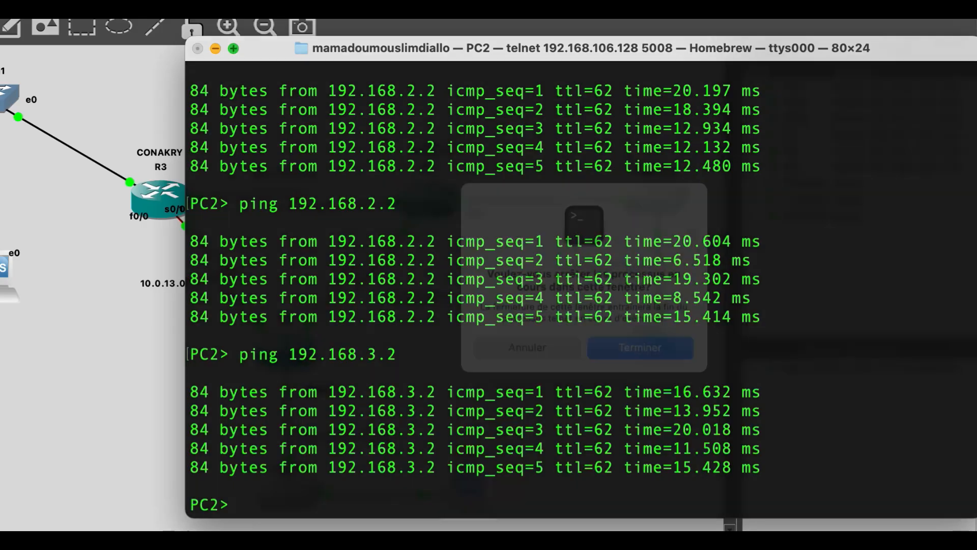
key(Return)
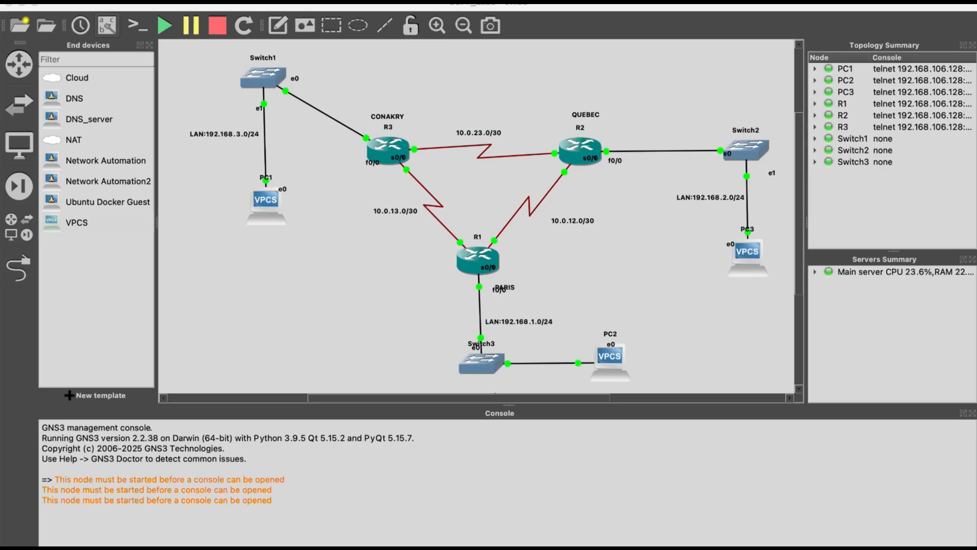
- Open PC3's console and ping PC2 at 192.168.1.2
right_click(748, 265)
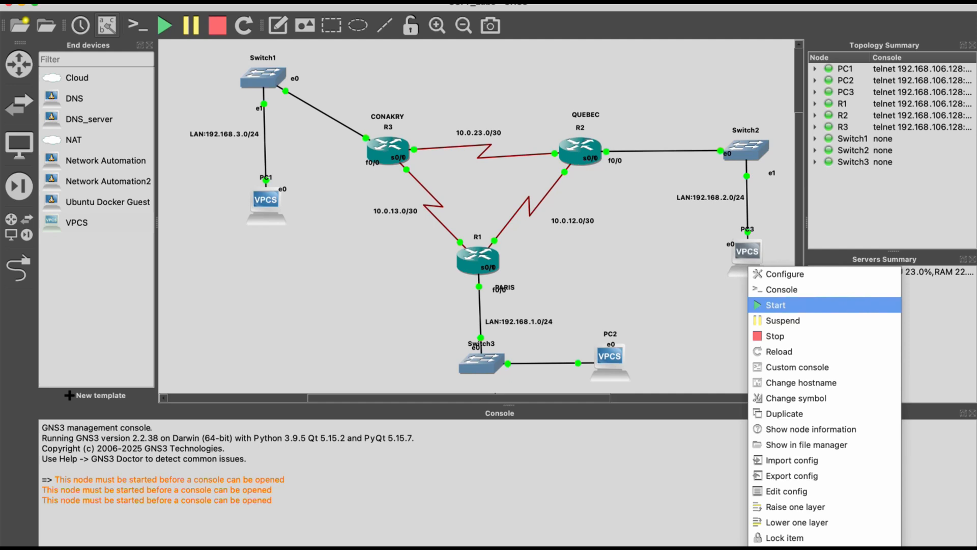
click(781, 289)
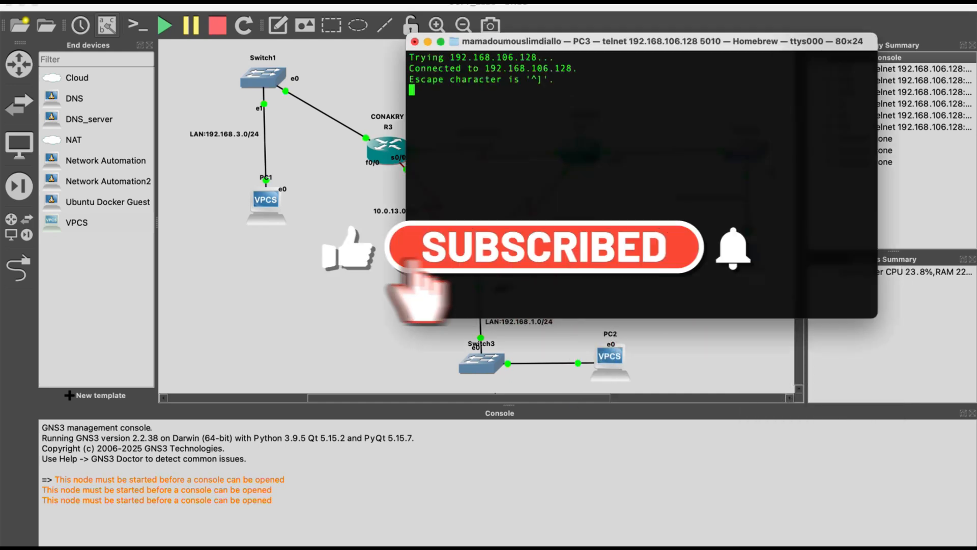
key(Return)
key(Return)
key(Return)
key(super+plus)
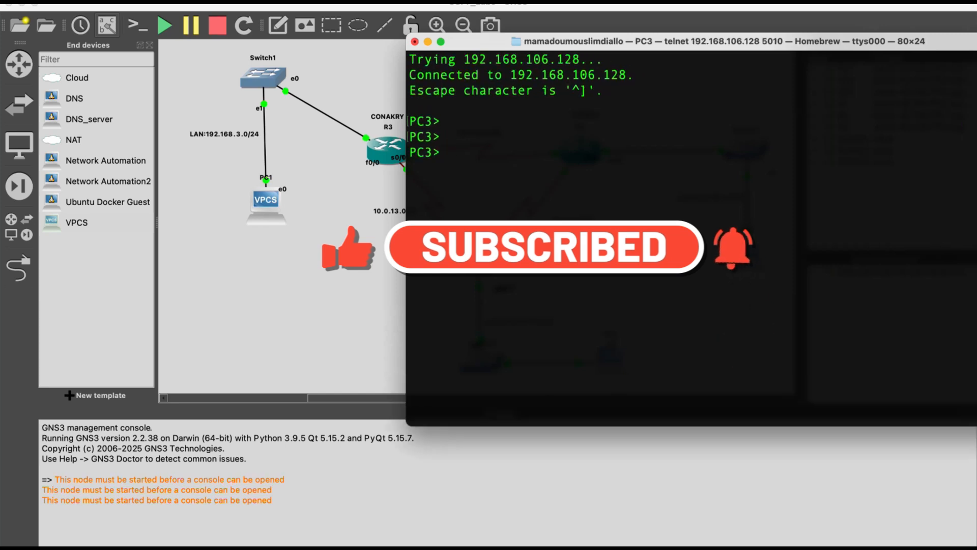
text(ping )
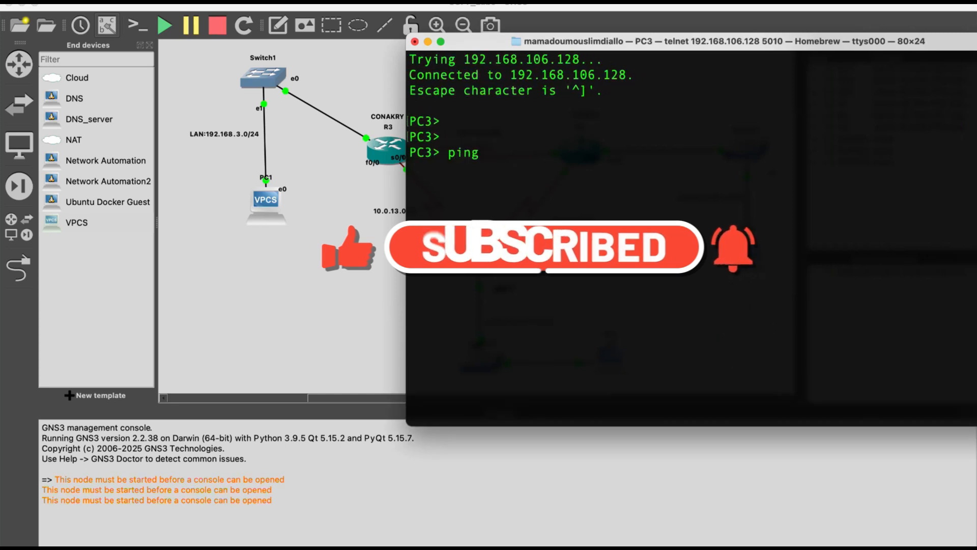
text(192.168.1.)
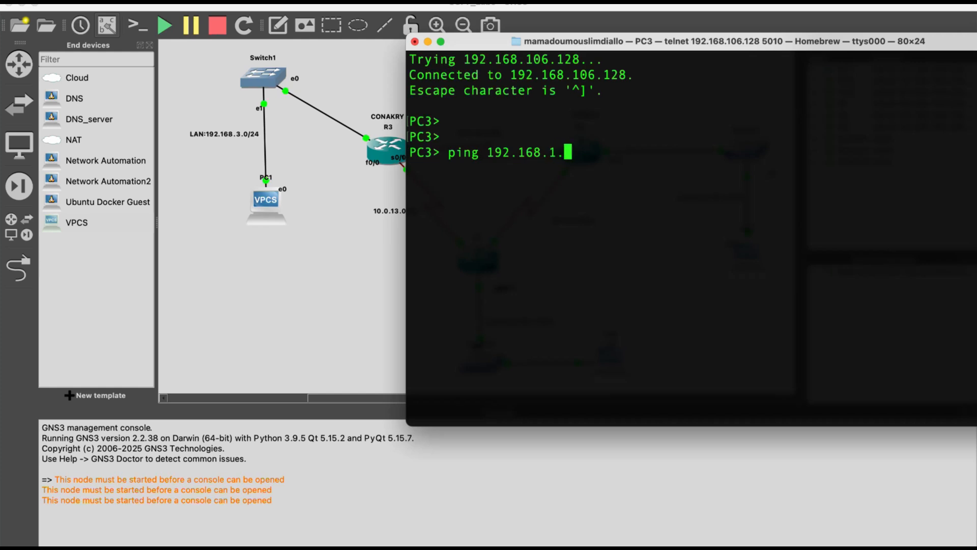
text(2)
key(Return)
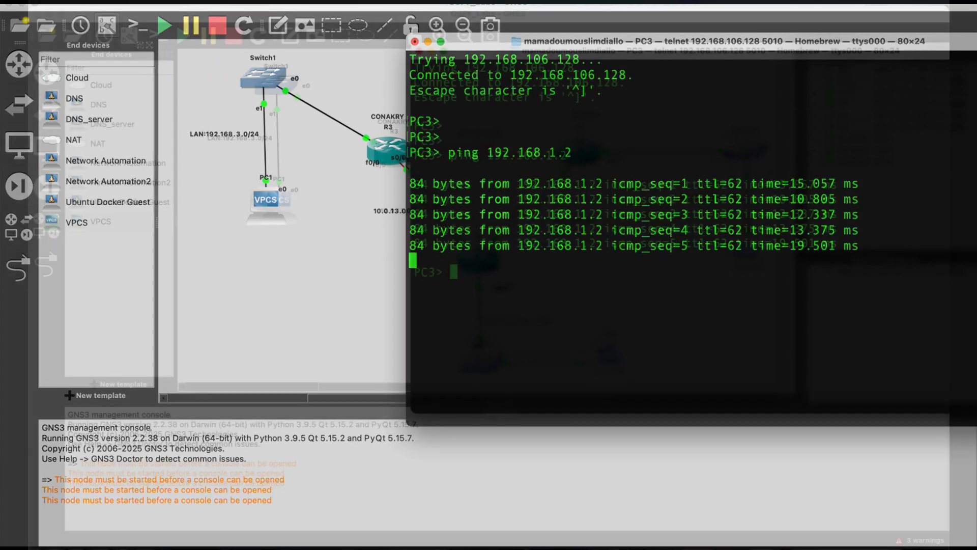
- Ping PC1 at 192.168.3.2 from PC3
key(Up)
key(Left)
key(Left)
key(BackSpace)
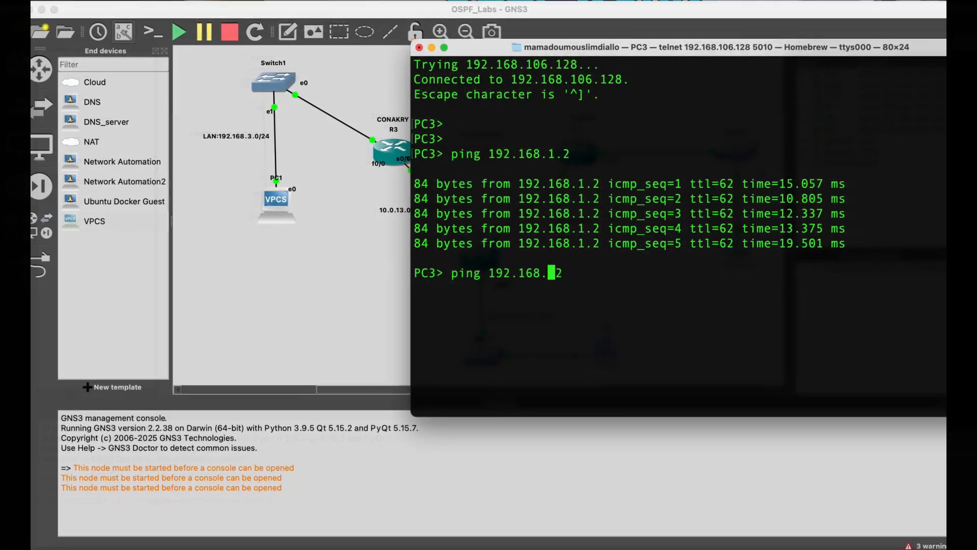
text(3)
key(Return)
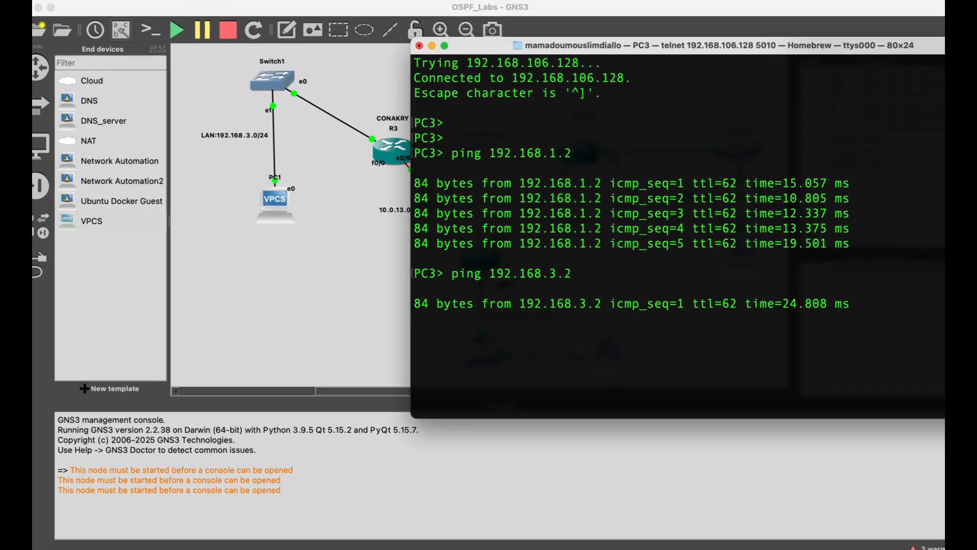
- Ping PC3's own address 192.168.2.2 from its console, and close the console, ending the telnet process
key(Up)
key(Left)
key(Left)
key(BackSpace)
text(2)
key(Return)
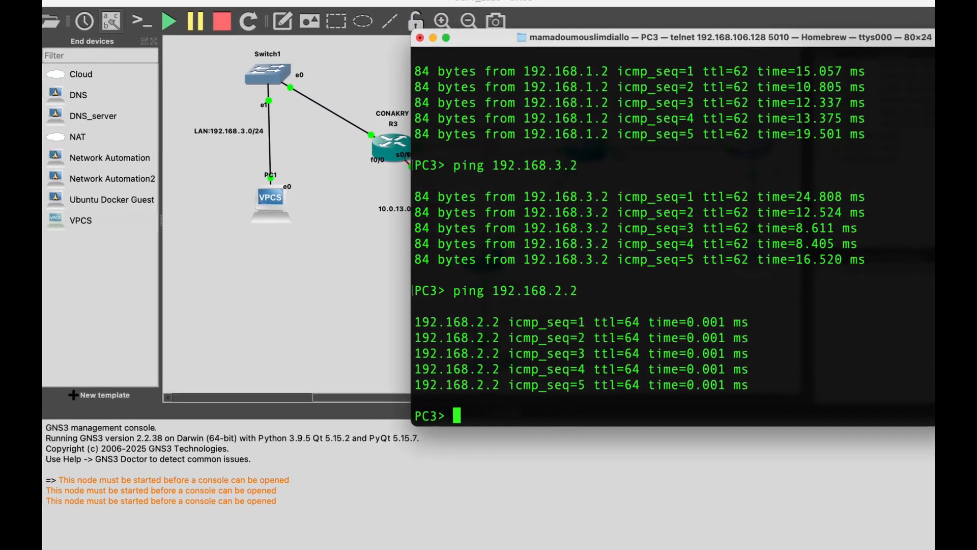
key(super+w)
key(Return)
- Add extra VPCS hosts to the topology and link one each to Switch1, Switch3 and Switch2 through their Ethernet0 ports
drag(62, 219, 342, 394)
drag(58, 220, 717, 257)
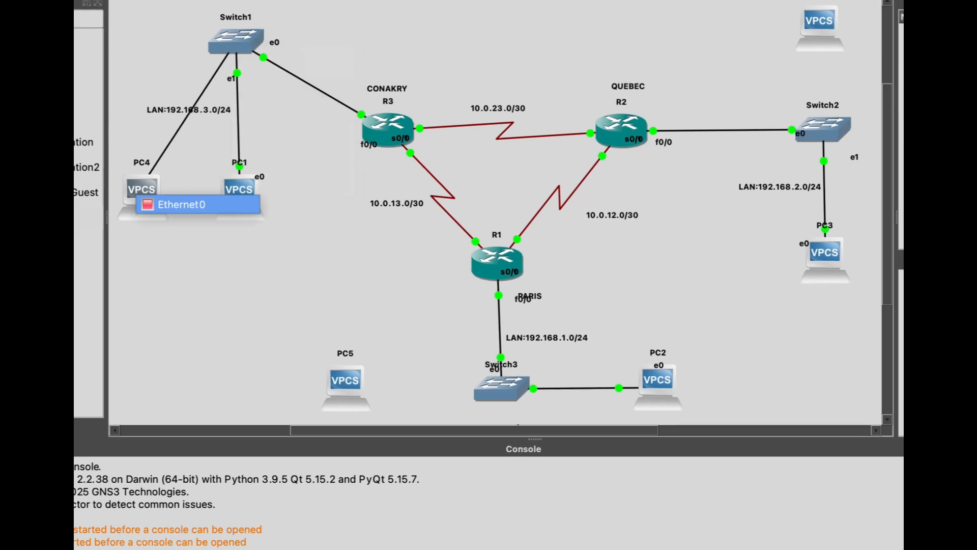
click(357, 393)
click(504, 394)
click(517, 443)
click(833, 131)
click(855, 186)
click(831, 21)
click(582, 336)
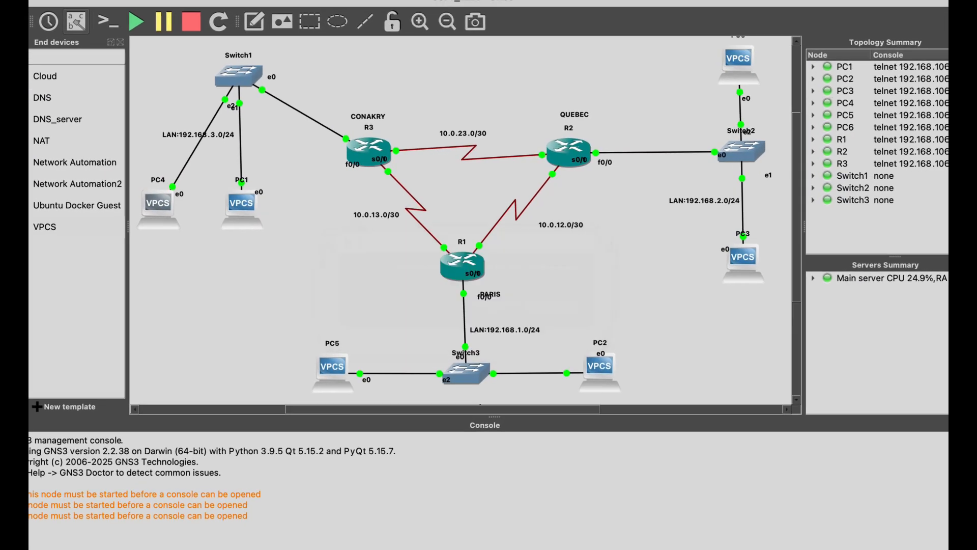
- Open R1's console and examine its OSPF interfaces, including areas, addresses and costs, with show ip ospf interface brief
right_click(469, 267)
key(Escape)
right_click(448, 268)
click(470, 301)
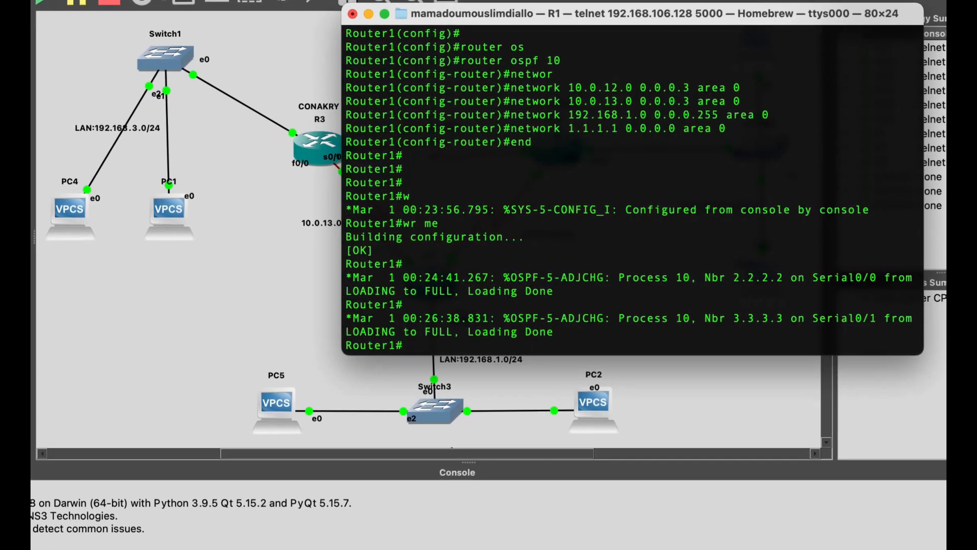
key(Return)
key(Return)
key(Return)
key(Return)
key(Return)
key(Return)
key(Return)
text(show ip os)
key(Tab)
text(int)
key(Tab)
text(bri)
key(Tab)
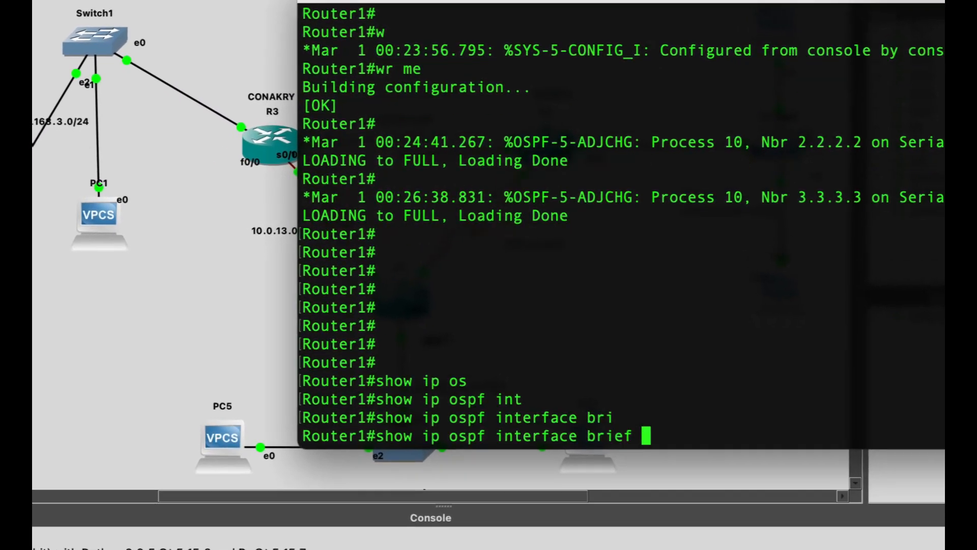
key(Return)
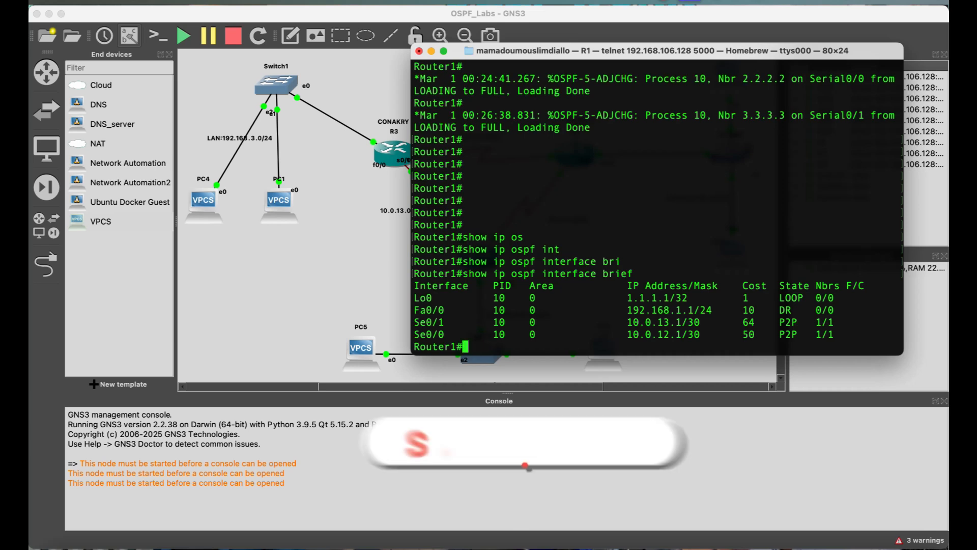
drag(625, 297, 711, 334)
click(713, 333)
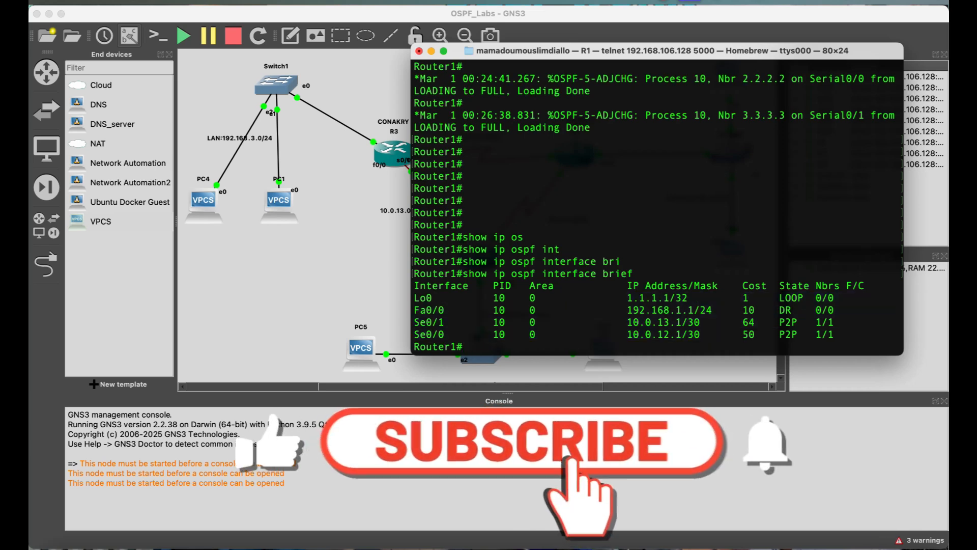
drag(774, 309, 797, 310)
- Display R1's routing table with show ip route and examine its OSPF and directly connected entries
key(Up)
key(BackSpace)
key(BackSpace)
key(BackSpace)
key(BackSpace)
key(BackSpace)
key(BackSpace)
key(BackSpace)
key(BackSpace)
key(BackSpace)
key(BackSpace)
key(BackSpace)
key(BackSpace)
key(BackSpace)
key(BackSpace)
key(BackSpace)
key(BackSpace)
text(rout)
key(Tab)
key(BackSpace)
key(BackSpace)
key(BackSpace)
key(BackSpace)
key(BackSpace)
key(BackSpace)
key(BackSpace)
key(BackSpace)
key(BackSpace)
text(rout)
key(Tab)
key(Return)
drag(415, 188, 804, 346)
click(804, 346)
drag(718, 285, 463, 273)
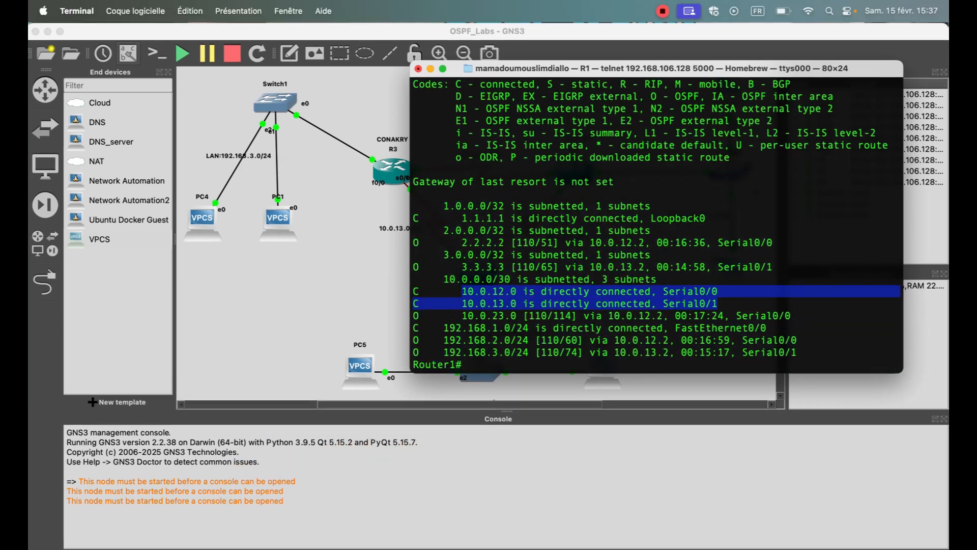
- List R1's OSPF neighbors with show ip ospf neighbor
text(wr m)
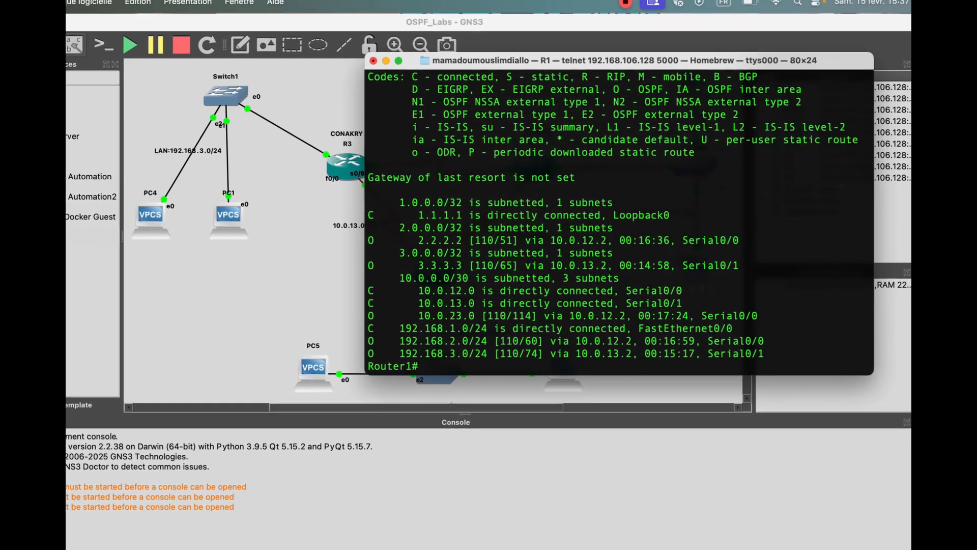
key(BackSpace)
key(BackSpace)
key(BackSpace)
key(BackSpace)
text(show ip os)
key(Tab)
text(ne)
key(Tab)
key(Return)
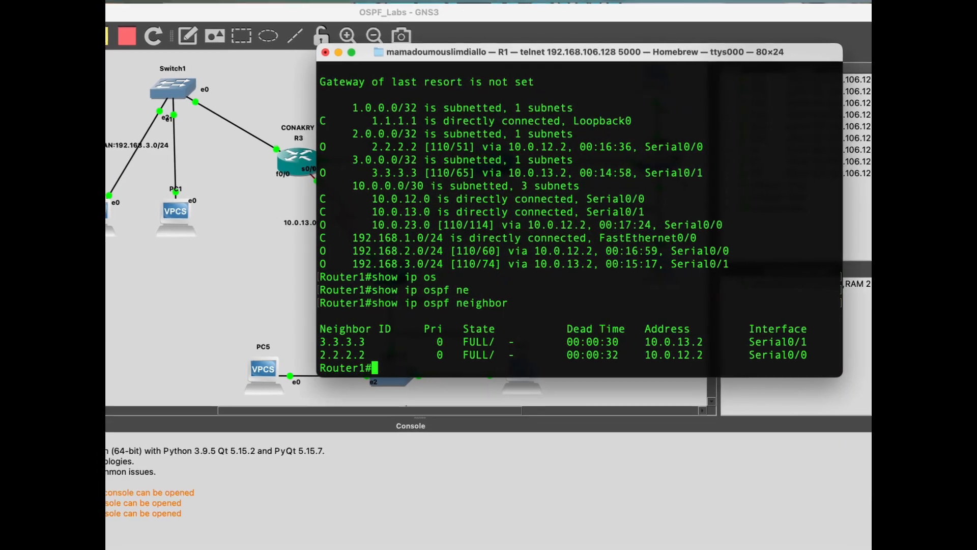
- Exit the R1 session and close its console window, ending the telnet process
text(exit)
key(Return)
key(Return)
click(312, 50)
click(611, 264)
- Open R3's console and display its detailed OSPF interface information with show ip ospf interface
right_click(290, 160)
click(273, 179)
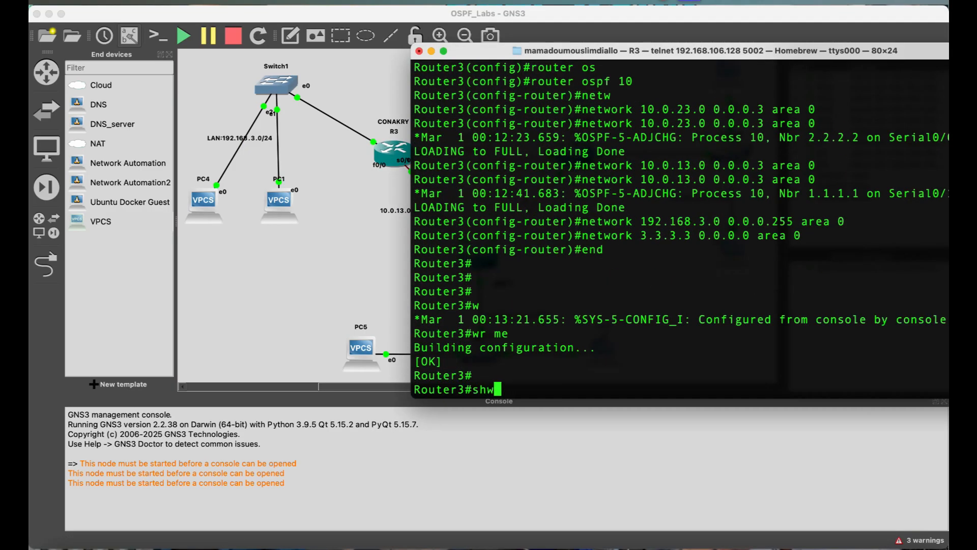
text(show ip os)
key(Tab)
text(int)
key(Tab)
key(Return)
key(space)
key(space)
- List R3's OSPF interfaces in summary form with show ip ospf interface brief
key(Up)
text(br)
key(Tab)
key(Return)
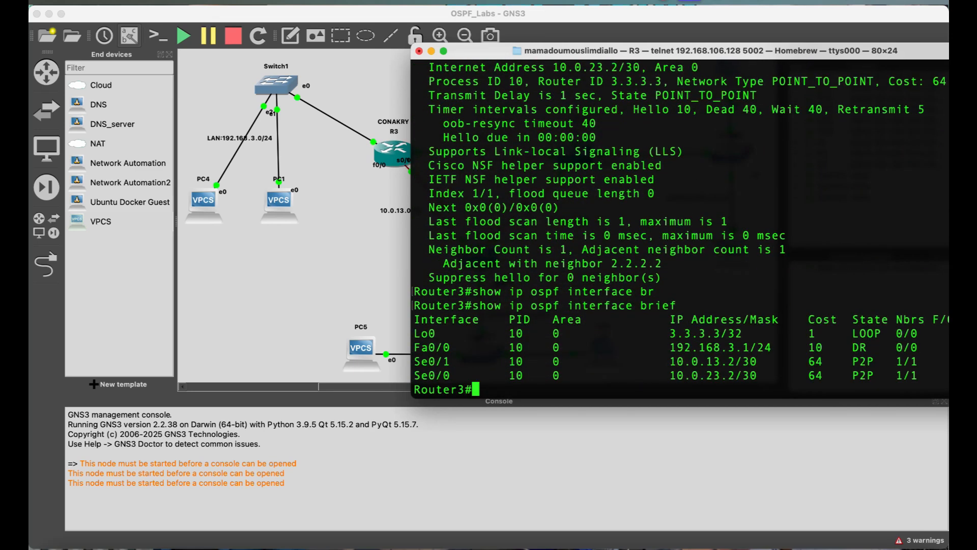
- List R3's OSPF neighbors with show ip ospf neighbor, and close R3's console, ending its telnet process
key(BackSpace)
key(BackSpace)
key(BackSpace)
key(BackSpace)
text(nei)
key(Tab)
key(Return)
key(Return)
drag(509, 51, 413, 52)
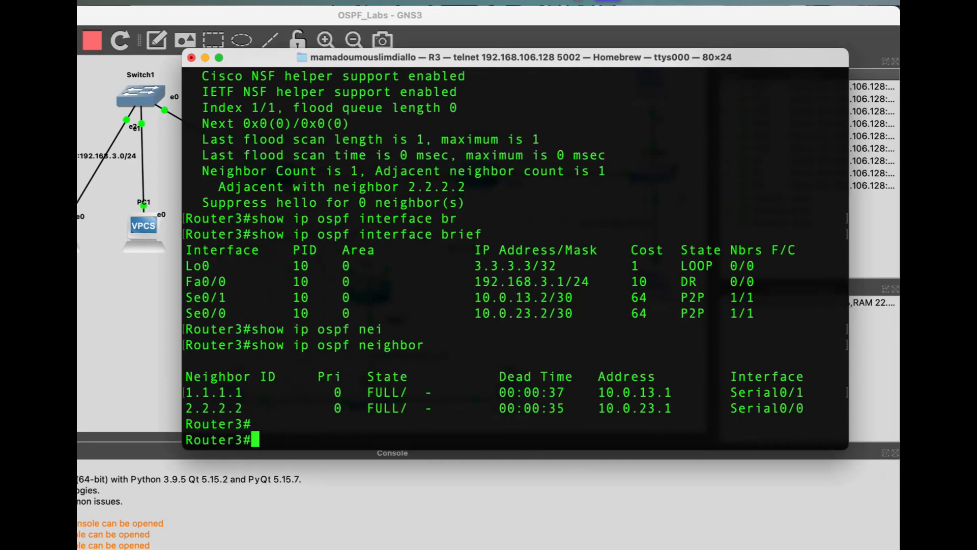
click(322, 51)
click(651, 274)
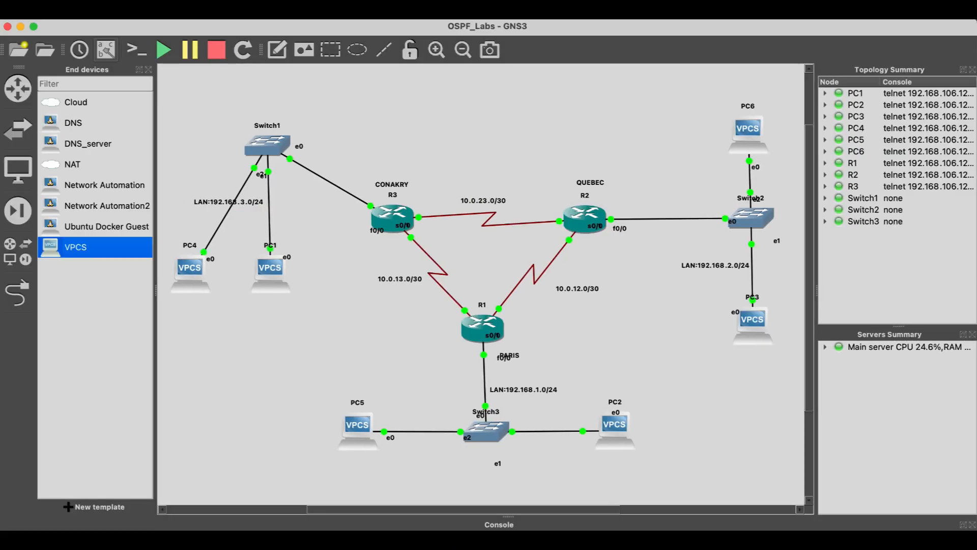
- Add five more VPCS hosts, one near Switch1 and two each near Switch2 and Switch3, and line up PC1 and the new host beside PC4
drag(75, 247, 350, 290)
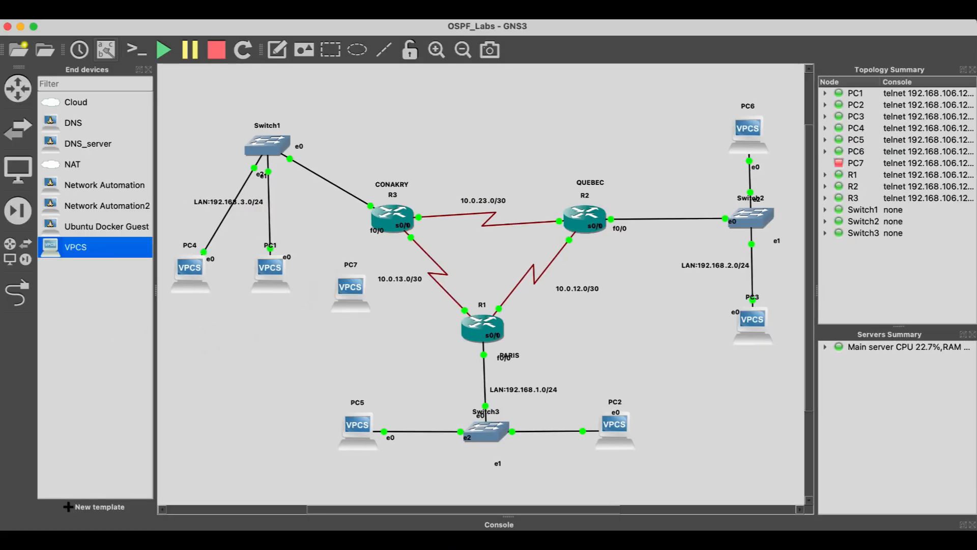
mouse_move(679, 325)
mouse_down()
mouse_move(712, 353)
mouse_move(699, 321)
mouse_up()
drag(75, 247, 354, 481)
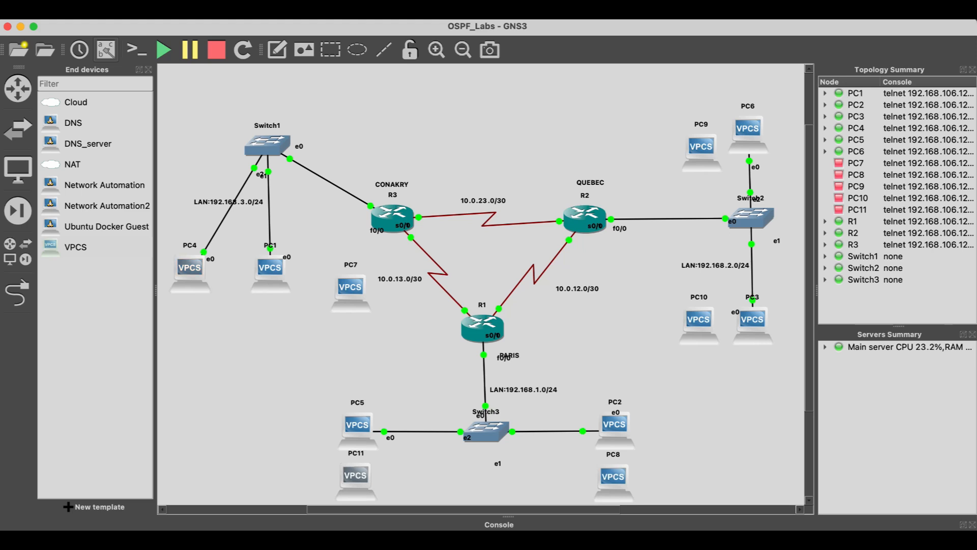
drag(270, 270, 237, 270)
drag(350, 287, 285, 268)
- Add a Cloud node to the topology above the QUEBEC router R2
click(17, 251)
scroll(102, 301, up, 3)
scroll(102, 300, down, 3)
drag(75, 268, 588, 113)
- Add a Cisco IOU L2 15.2d switch to the topology, above PC5 and to the left of router R1
click(18, 169)
click(18, 129)
drag(107, 164, 324, 352)
- Link PC11 to the IOU switch's e0/1, the IOU switch's e0/0 to Switch3's e3, and PC8 to Switch3's e4
click(18, 292)
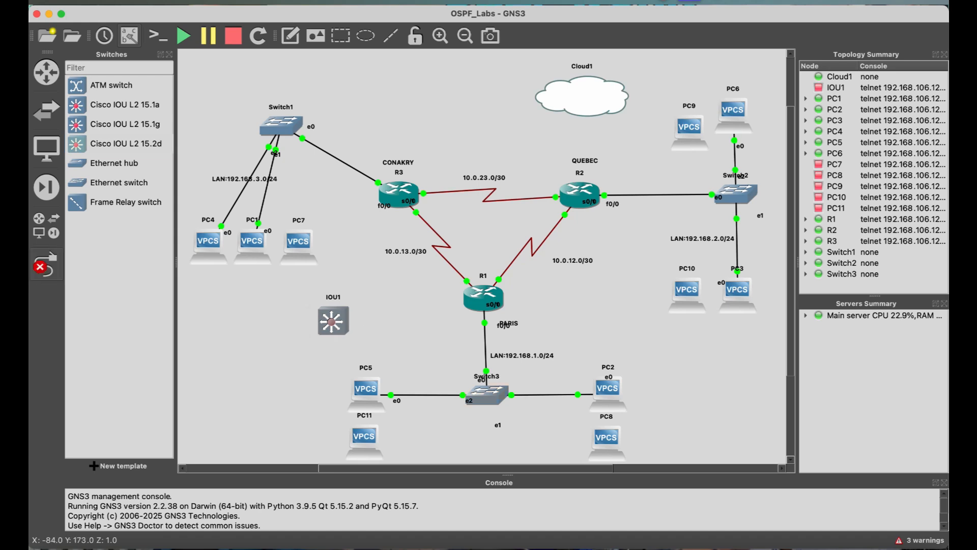
click(360, 437)
click(387, 444)
click(328, 321)
click(356, 340)
click(494, 400)
click(524, 466)
click(605, 442)
- Link PC10 to Switch2's e3 port and PC9 to another free port on Switch2
click(734, 198)
click(767, 247)
click(688, 293)
click(723, 301)
click(555, 288)
click(690, 128)
- Link the Cloud node's eth0 to f0/1 on the QUEBEC router R2, and leave link mode
click(582, 97)
click(608, 104)
click(582, 195)
click(628, 217)
click(46, 264)
- Rearrange the nodes around Switch3, with PC11 and the IOU switch to its left and PC5, PC2 and PC8 stacked to its right
drag(333, 321, 271, 326)
drag(364, 437, 237, 401)
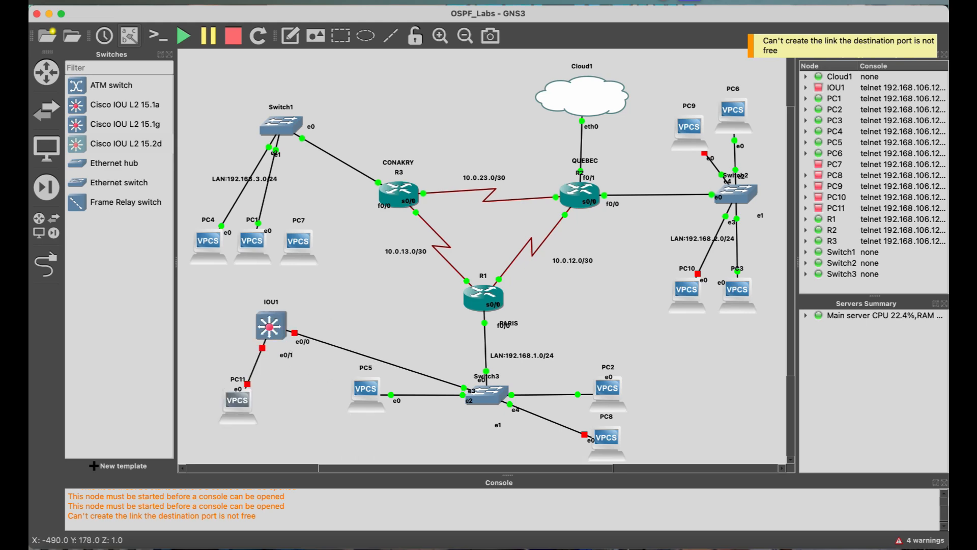
drag(366, 390, 622, 338)
drag(607, 388, 643, 397)
drag(605, 437, 644, 446)
drag(622, 339, 643, 350)
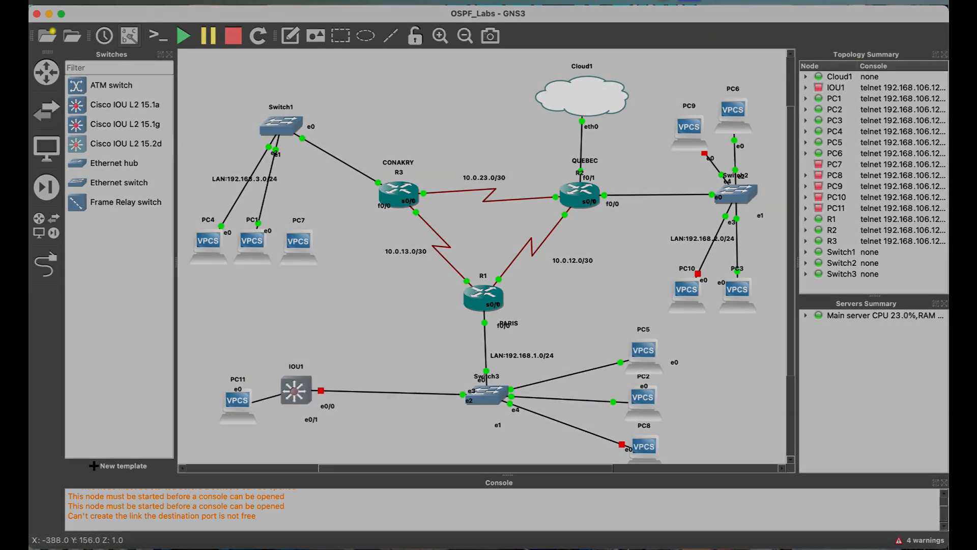